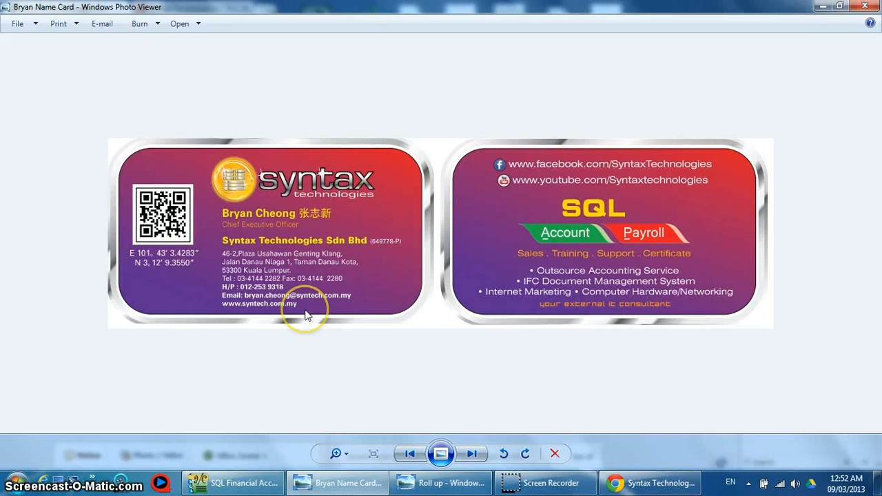
- Switch to Chrome and view the Syntax Technologies Facebook page down to the area for writing a post
{"action": "left_click", "coordinate": [613, 486]}
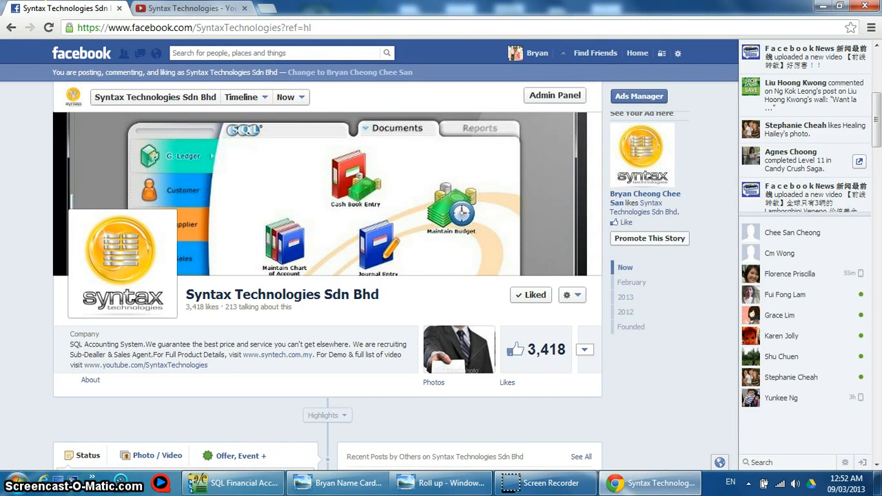
{"action": "scroll", "coordinate": [328, 275], "scroll_direction": "down", "scroll_amount": 4}
{"action": "left_click", "coordinate": [97, 226]}
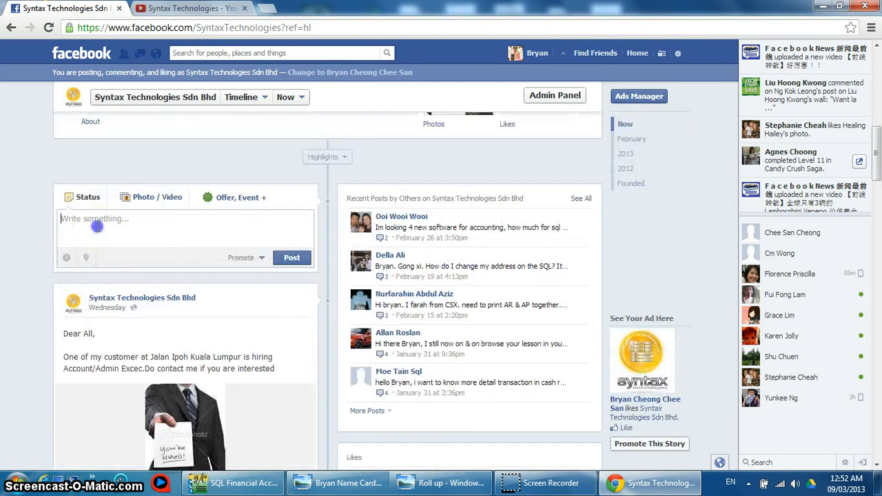
{"action": "left_click", "coordinate": [202, 214]}
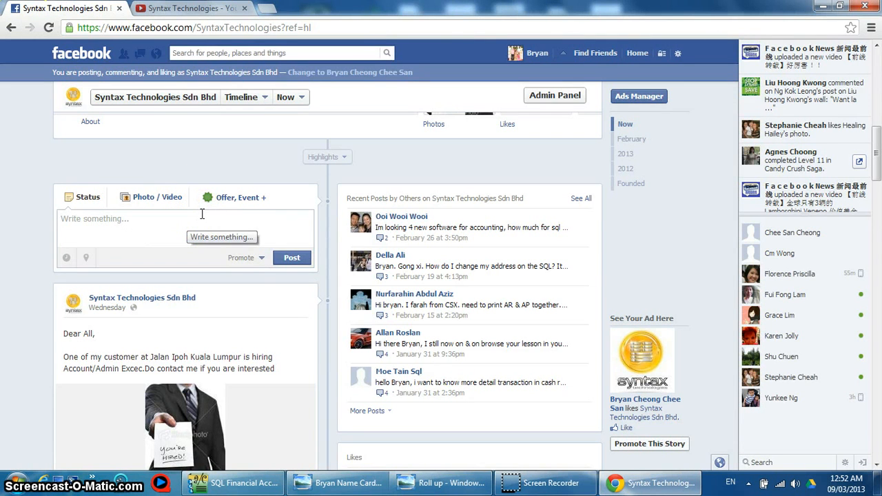
- Browse the uploaded lesson videos on the Syntax Technologies YouTube channel and close the browser
{"action": "left_click", "coordinate": [165, 9]}
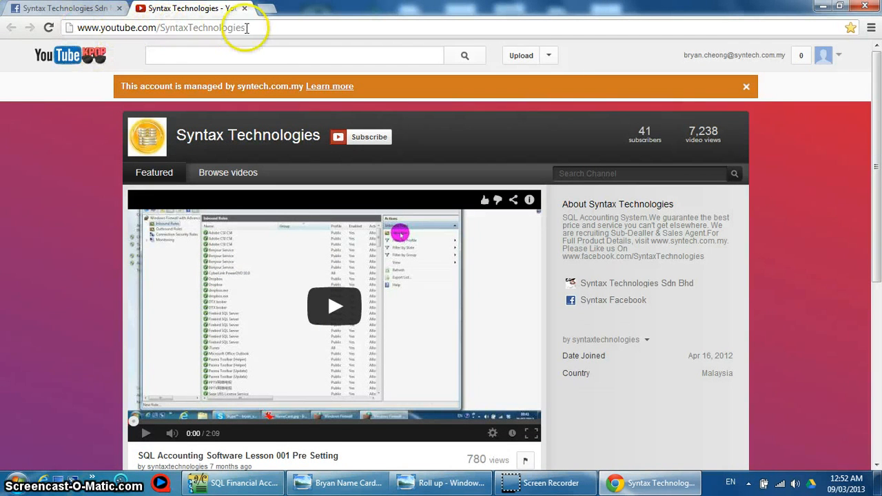
{"action": "left_click", "coordinate": [203, 175]}
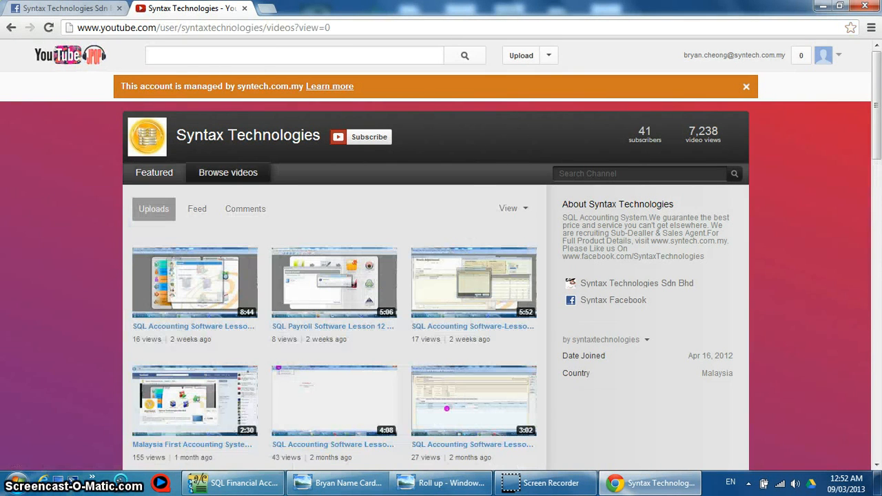
{"action": "scroll", "coordinate": [370, 278], "scroll_direction": "down", "scroll_amount": 15}
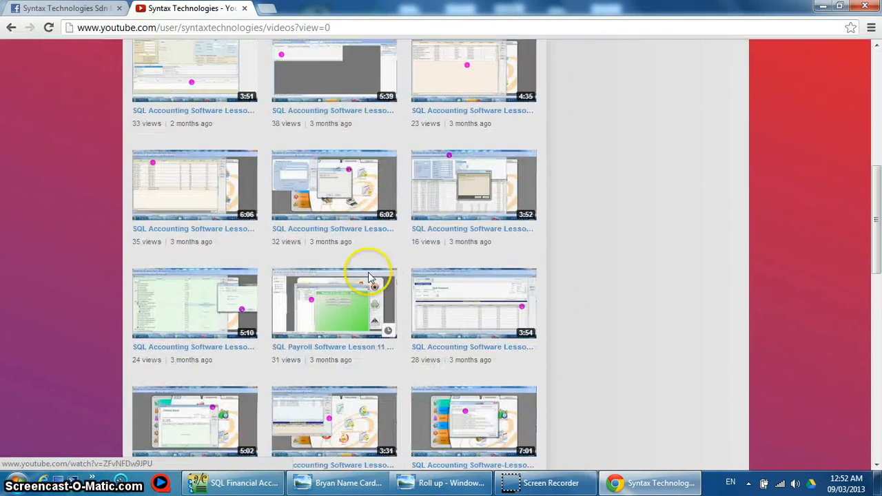
{"action": "scroll", "coordinate": [370, 278], "scroll_direction": "down", "scroll_amount": 2}
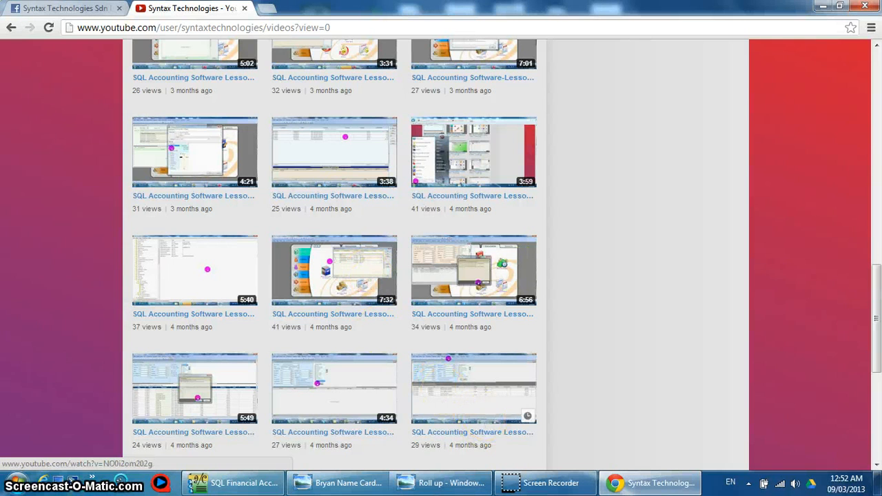
{"action": "left_click", "coordinate": [865, 6]}
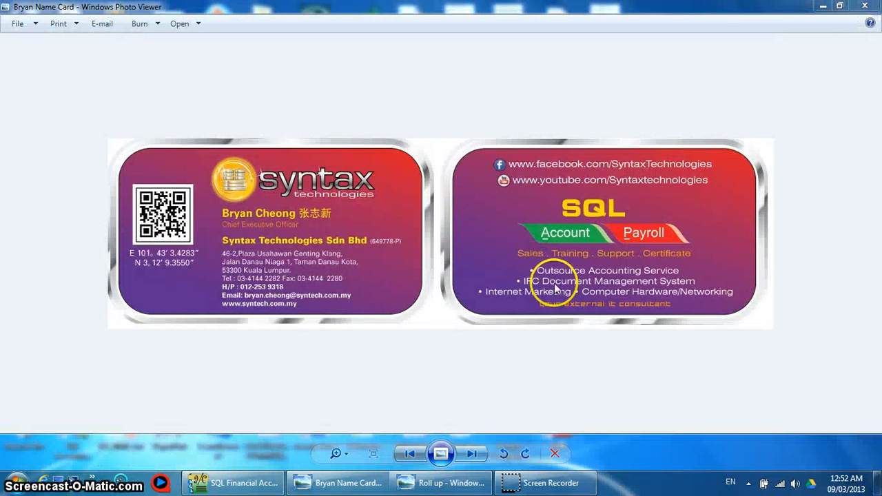
- View the Roll up feature poster, then switch to SQL Financial Accounting and display the sales invoices as a list
{"action": "left_click", "coordinate": [469, 486]}
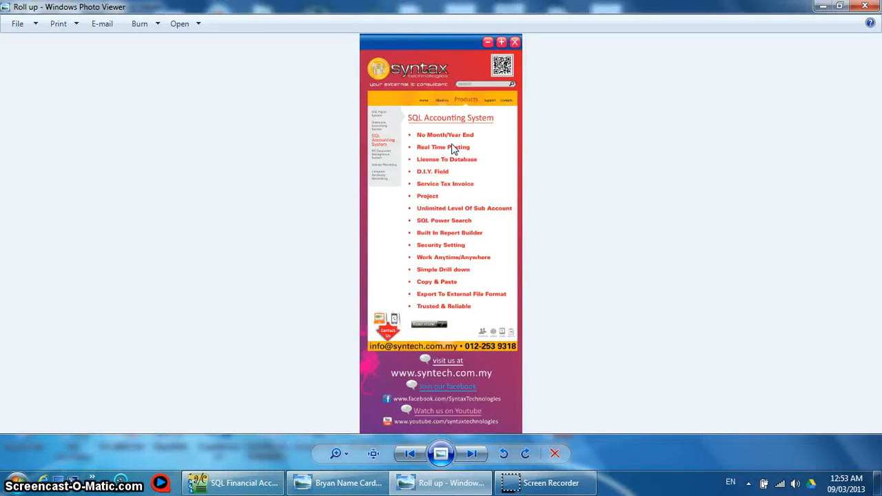
{"action": "left_click", "coordinate": [237, 483]}
{"action": "left_click", "coordinate": [221, 278]}
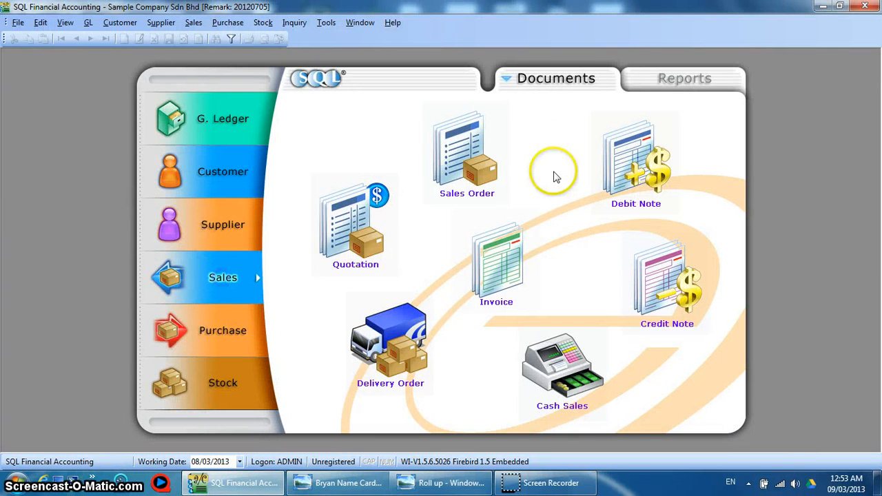
{"action": "left_click", "coordinate": [507, 262]}
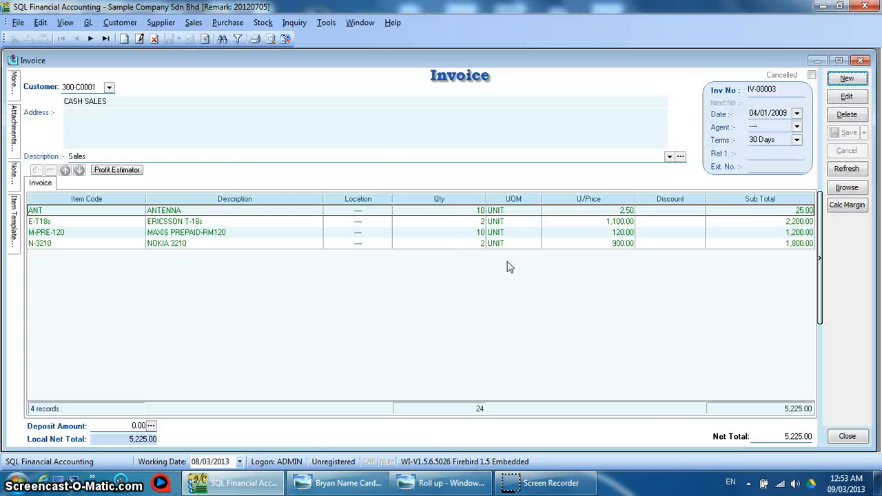
{"action": "left_click", "coordinate": [847, 189]}
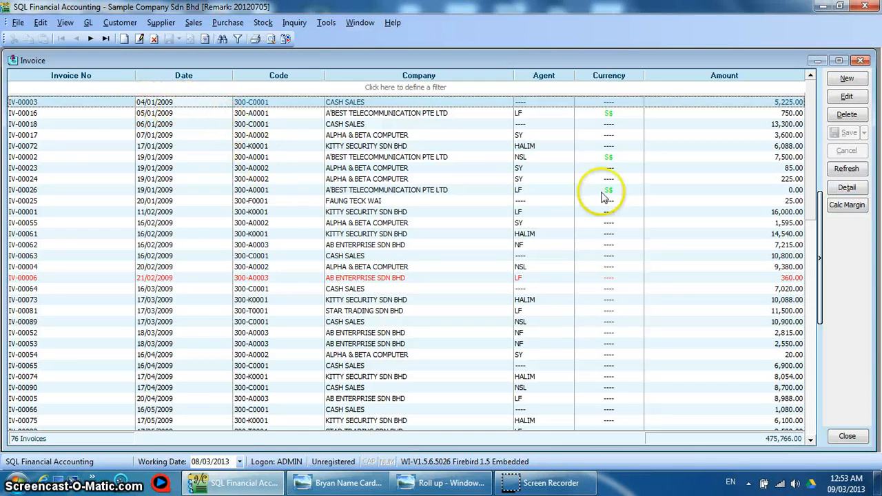
- Open the acceptable transaction date settings for editing
{"action": "mouse_move", "coordinate": [853, 490]}
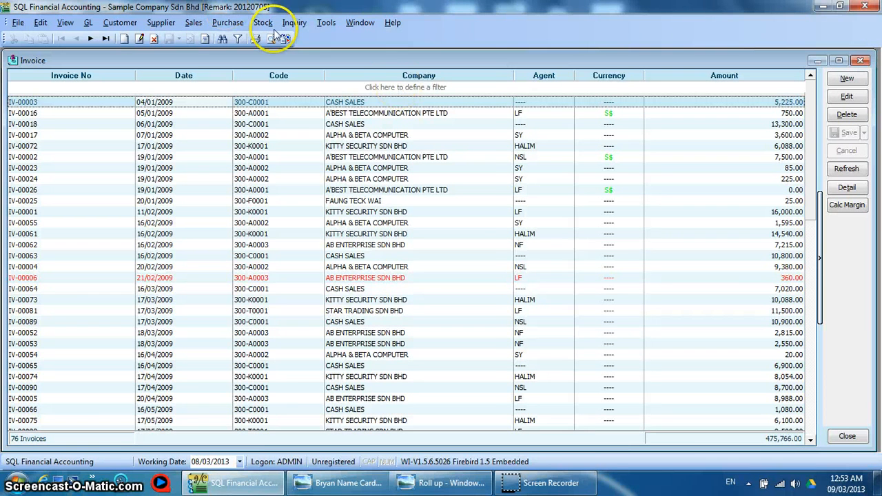
{"action": "left_click", "coordinate": [326, 22]}
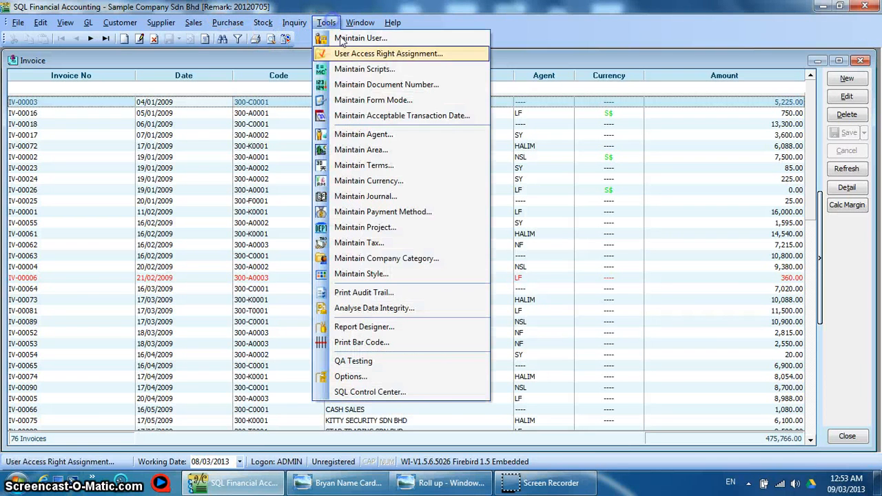
{"action": "left_click", "coordinate": [364, 119]}
{"action": "left_click", "coordinate": [528, 188]}
{"action": "left_click", "coordinate": [734, 151]}
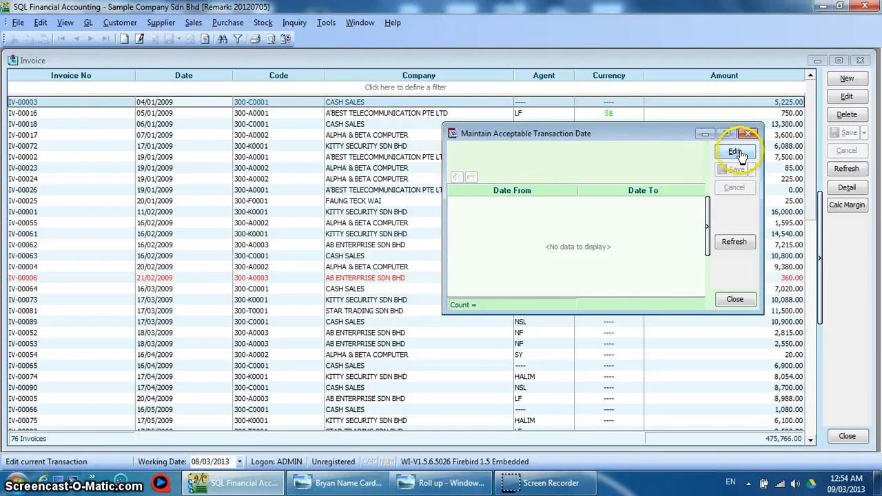
- Try entering an acceptable transaction date range from 01/01/2013 to 31/12/2013, and close the form without using Save
{"action": "left_click", "coordinate": [504, 188]}
{"action": "left_click", "coordinate": [456, 177]}
{"action": "left_click", "coordinate": [481, 205]}
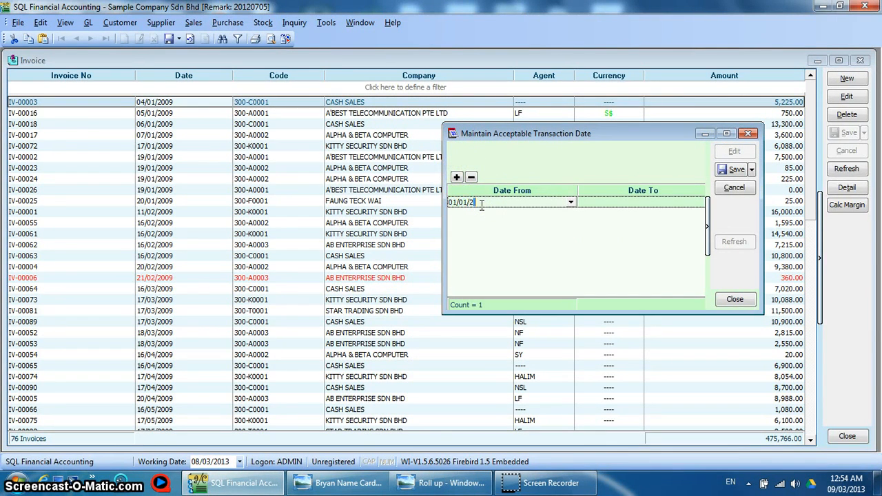
{"action": "left_click", "coordinate": [679, 204]}
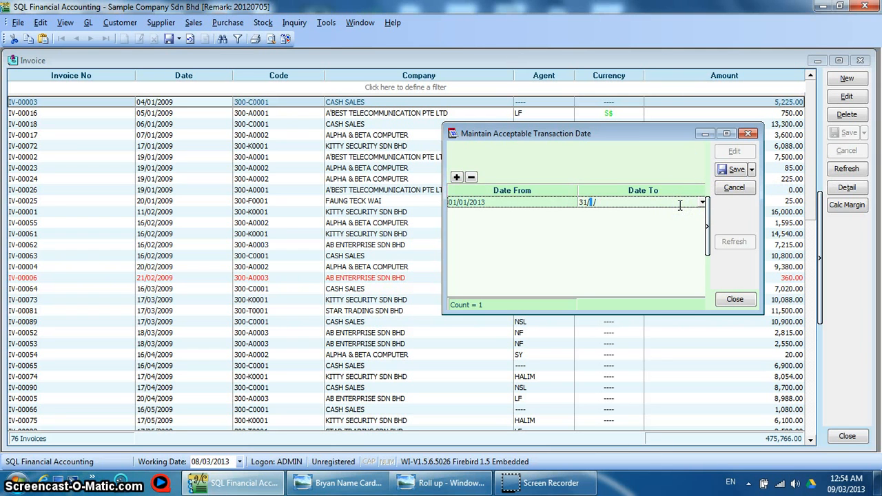
{"action": "left_click", "coordinate": [611, 259]}
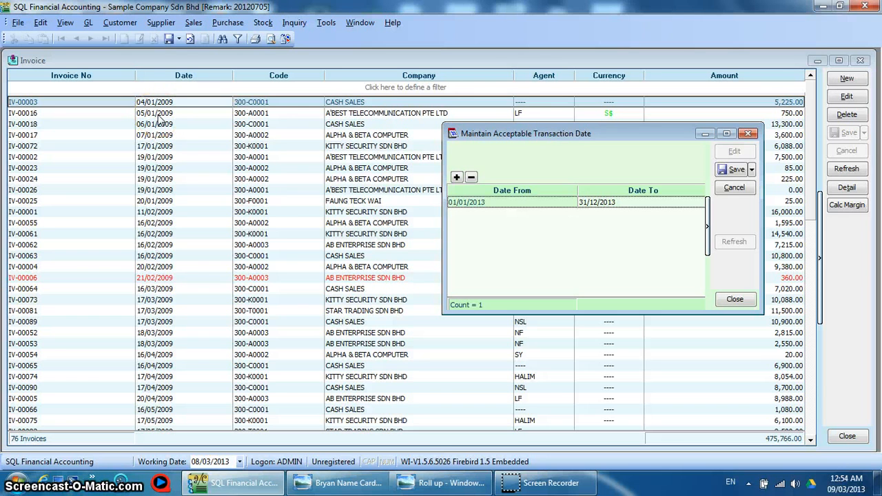
{"action": "left_click", "coordinate": [749, 134]}
{"action": "left_click", "coordinate": [478, 243]}
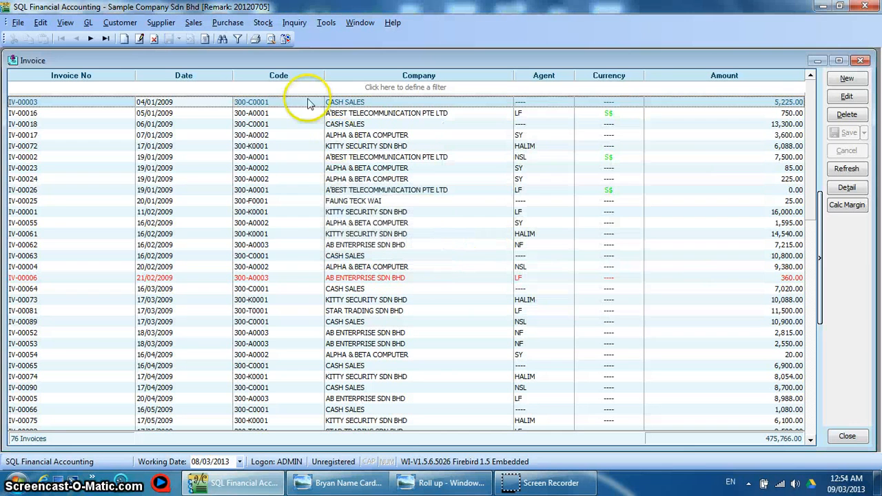
- View the Year End Closing dialog, and close both it and the sales invoice list
{"action": "left_click", "coordinate": [298, 27]}
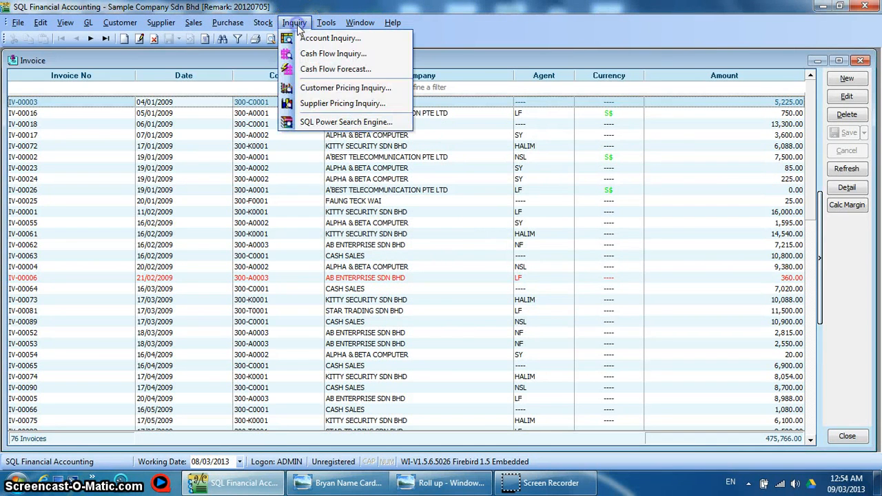
{"action": "key", "text": "Right"}
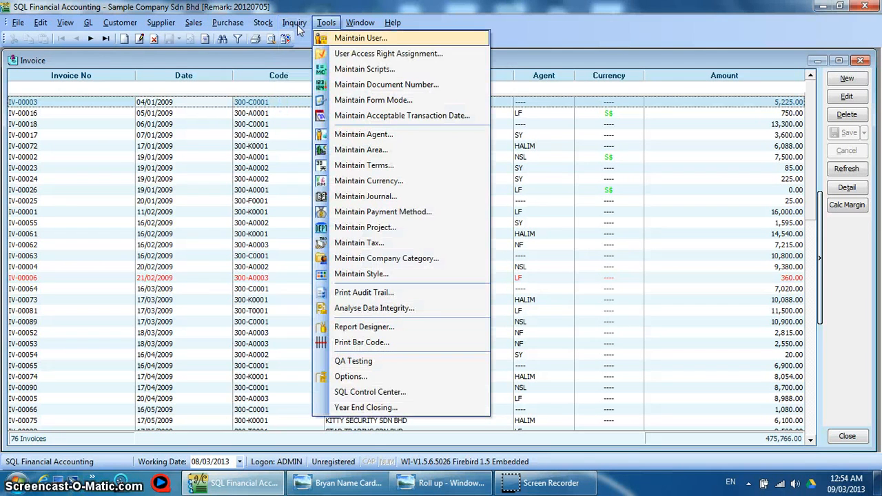
{"action": "key", "text": "Down"}
{"action": "key", "text": "Down"}
{"action": "key", "text": "Down"}
{"action": "key", "text": "Down"}
{"action": "key", "text": "Down"}
{"action": "key", "text": "Down"}
{"action": "key", "text": "Down"}
{"action": "key", "text": "Down"}
{"action": "key", "text": "Down"}
{"action": "key", "text": "Down"}
{"action": "key", "text": "Down"}
{"action": "key", "text": "Down"}
{"action": "key", "text": "Down"}
{"action": "key", "text": "Down"}
{"action": "key", "text": "Down"}
{"action": "key", "text": "Down"}
{"action": "key", "text": "Down"}
{"action": "key", "text": "Down"}
{"action": "key", "text": "Down"}
{"action": "key", "text": "Down"}
{"action": "key", "text": "Down"}
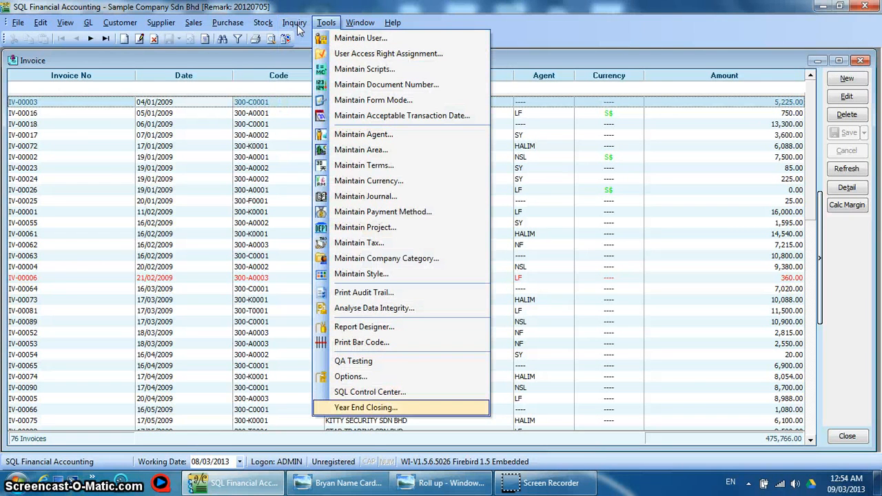
{"action": "key", "text": "Return"}
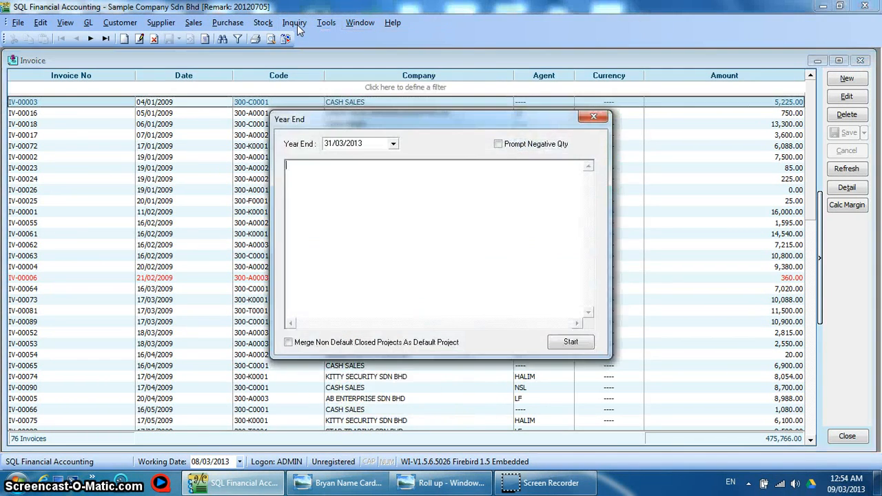
{"action": "left_click", "coordinate": [593, 116]}
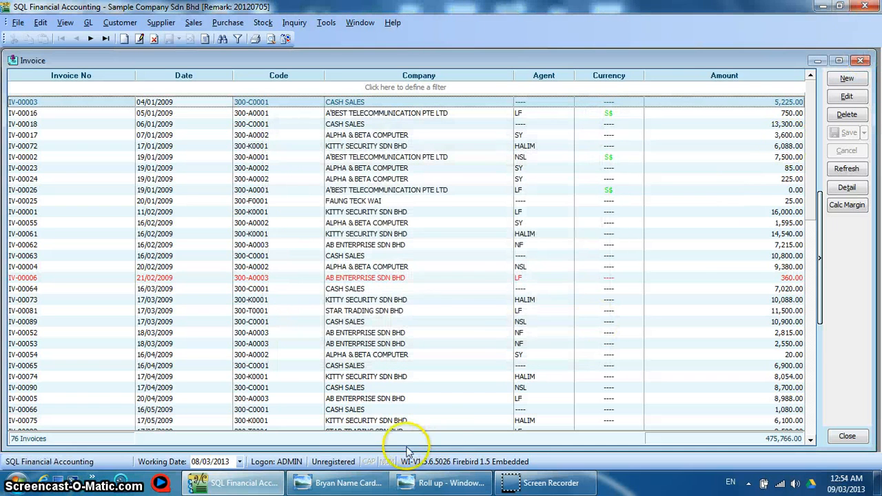
{"action": "left_click", "coordinate": [861, 61]}
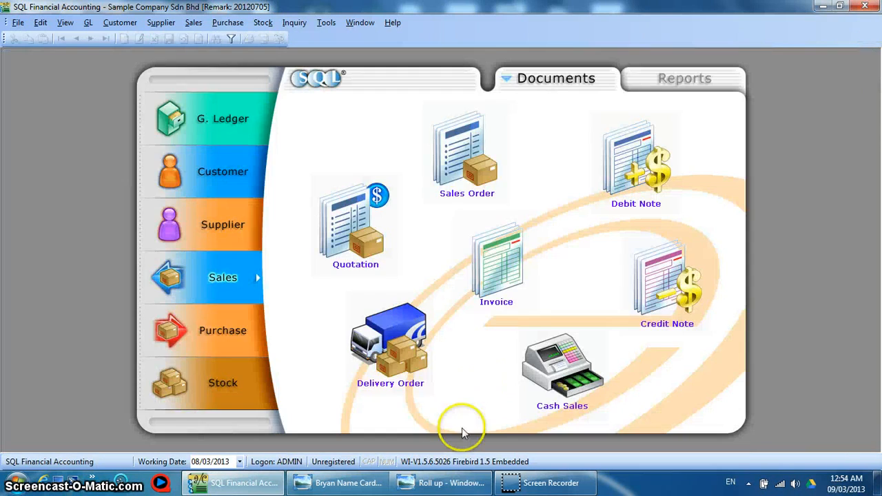
- Check the Roll up poster again, and create a new sales invoice for KITTY SECURITY SDN BHD in SQL Financial Accounting
{"action": "left_click", "coordinate": [438, 482]}
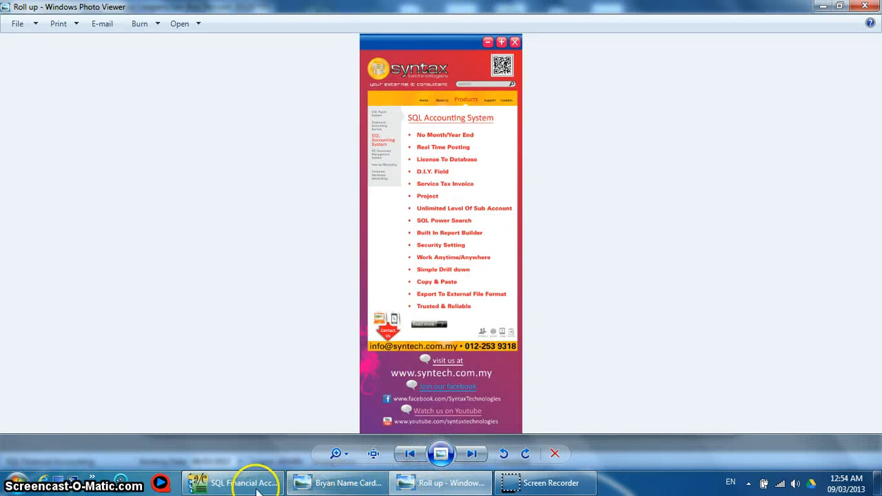
{"action": "left_click", "coordinate": [231, 483]}
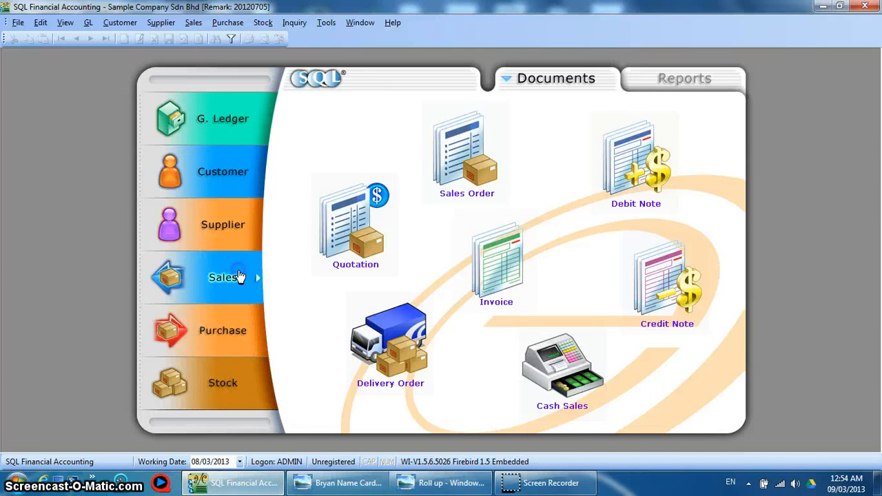
{"action": "left_click", "coordinate": [508, 269]}
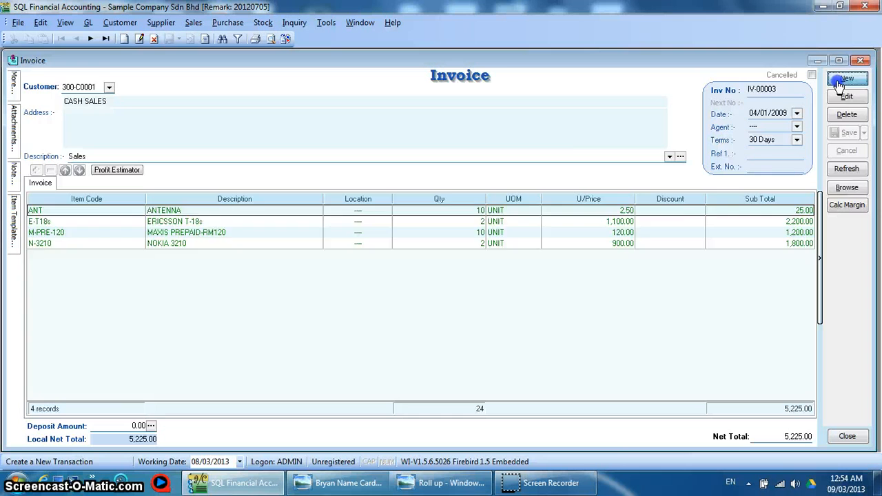
{"action": "left_click", "coordinate": [842, 78]}
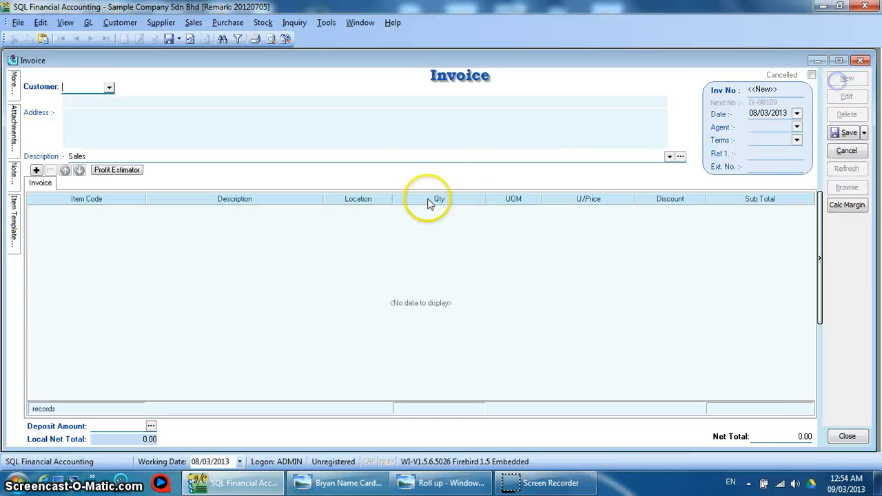
{"action": "type", "text": "ki"}
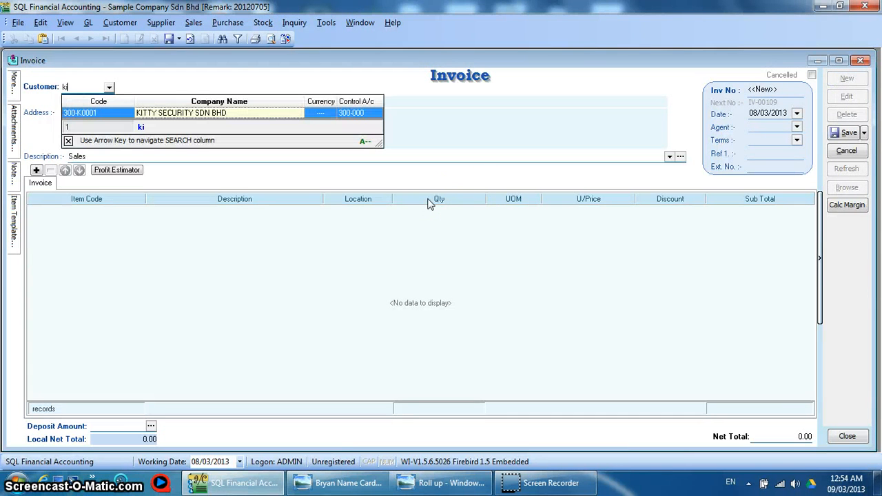
{"action": "left_click", "coordinate": [118, 116]}
- Add item M-PRE-120 (MAXIS PREPAID-RM120) to the invoice and save it with xxx as the invoice number
{"action": "left_click", "coordinate": [80, 211]}
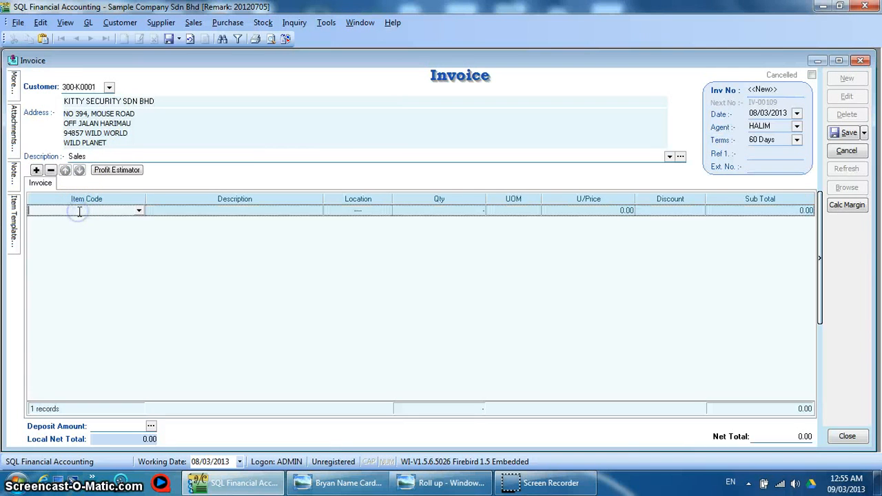
{"action": "type", "text": "max"}
{"action": "key", "text": "Return"}
{"action": "key", "text": "Return"}
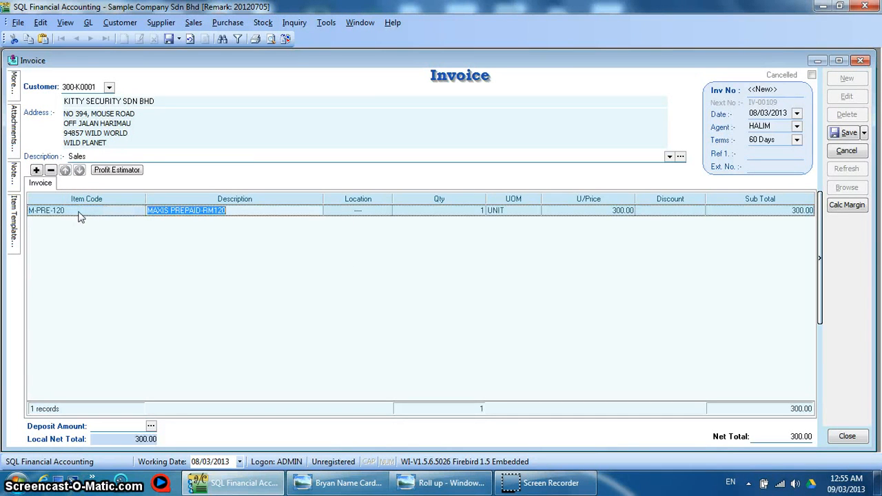
{"action": "left_click", "coordinate": [769, 91]}
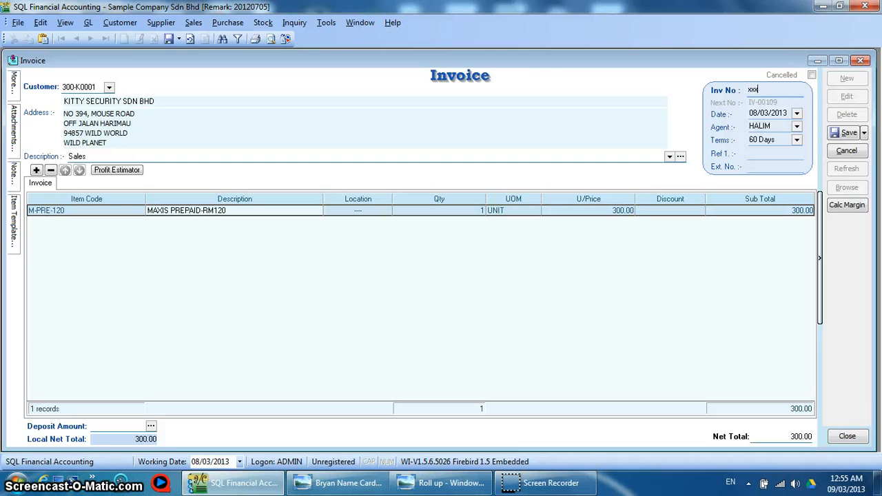
{"action": "left_click", "coordinate": [842, 132]}
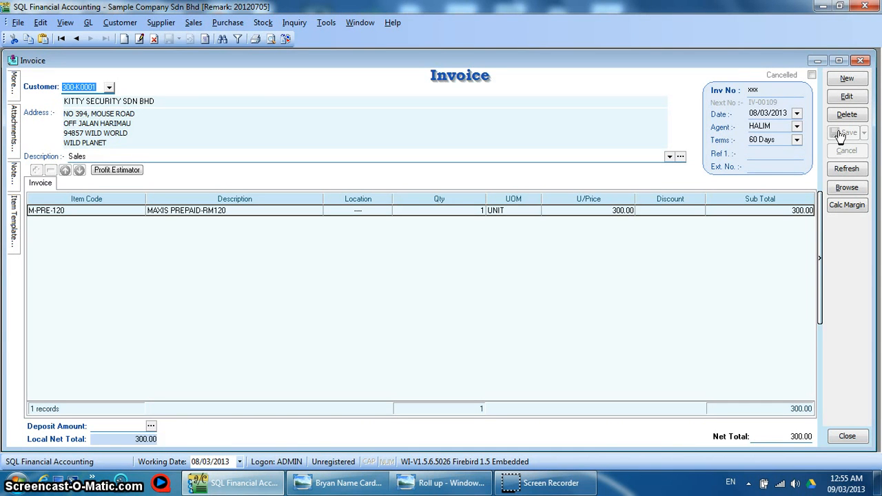
- Open the customer invoice list and filter it by invoice number xxx
{"action": "left_click", "coordinate": [134, 24]}
{"action": "left_click", "coordinate": [137, 57]}
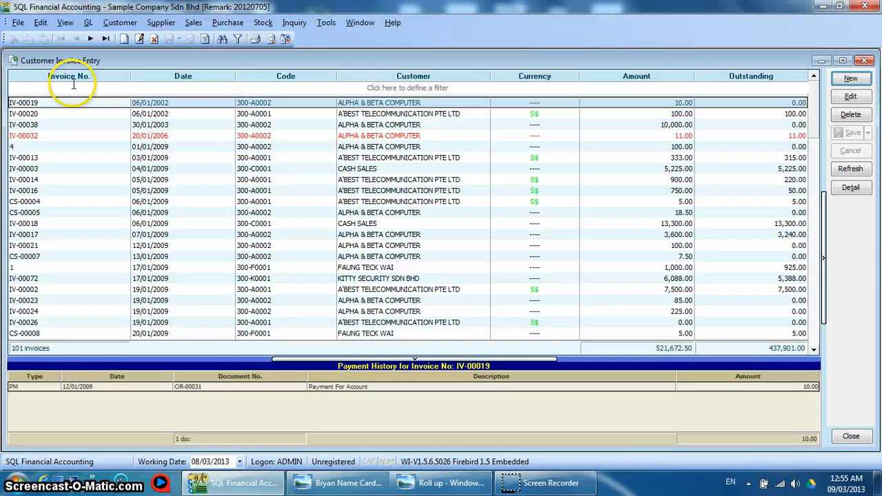
{"action": "left_click", "coordinate": [72, 87]}
{"action": "type", "text": "xxx"}
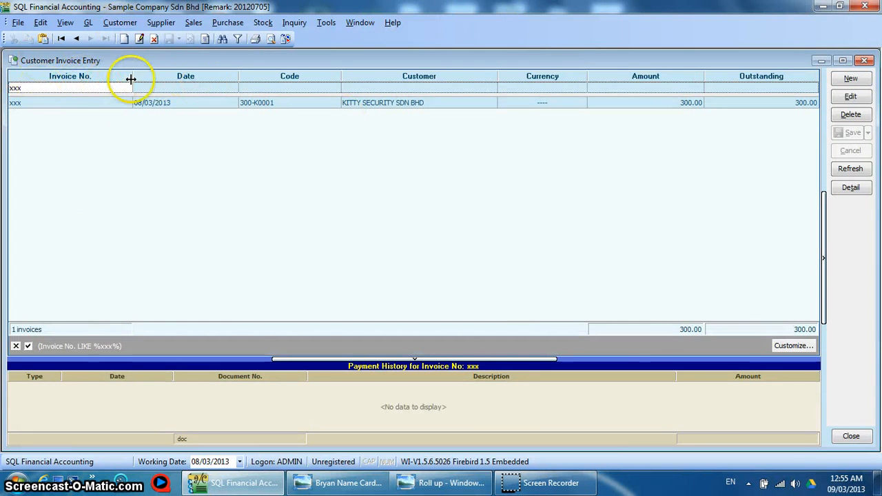
- Clear the invoice number filter and filter the customer invoices by customer name containing ki
{"action": "key", "text": "BackSpace"}
{"action": "key", "text": "BackSpace"}
{"action": "key", "text": "BackSpace"}
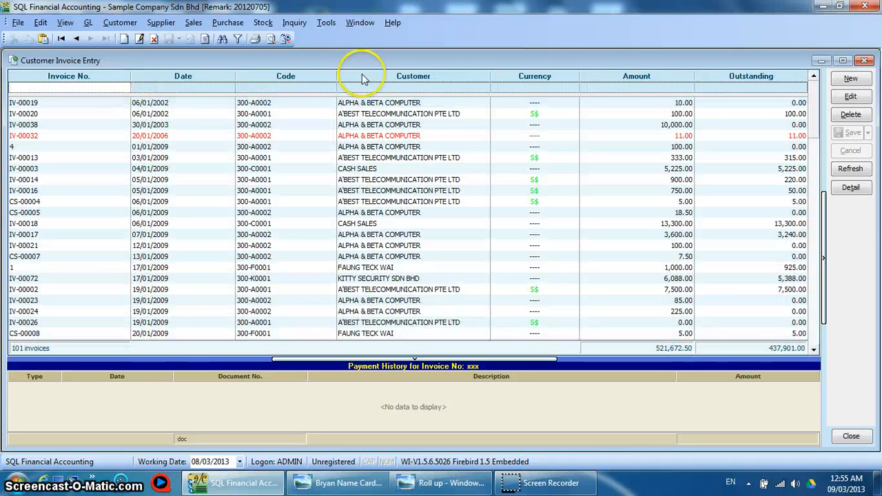
{"action": "left_click", "coordinate": [367, 84]}
{"action": "type", "text": "ki"}
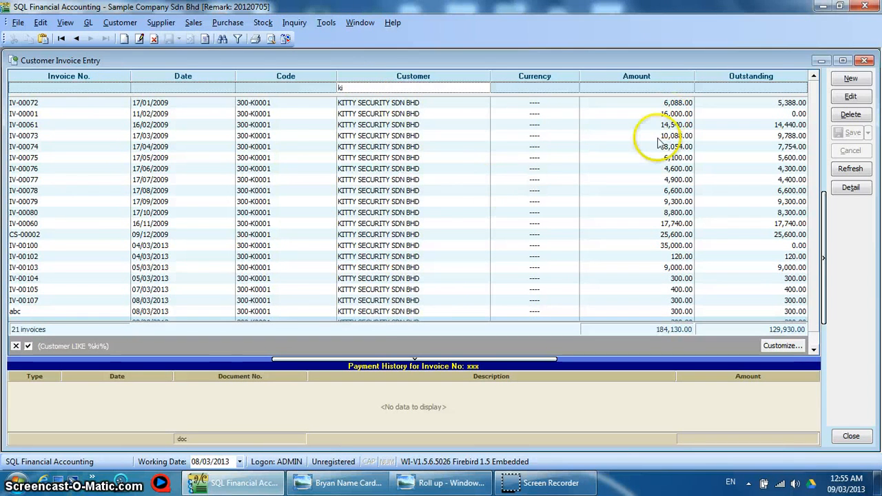
- Add the Description field as a column between Customer and Currency in the customer invoice list
{"action": "right_click", "coordinate": [543, 79]}
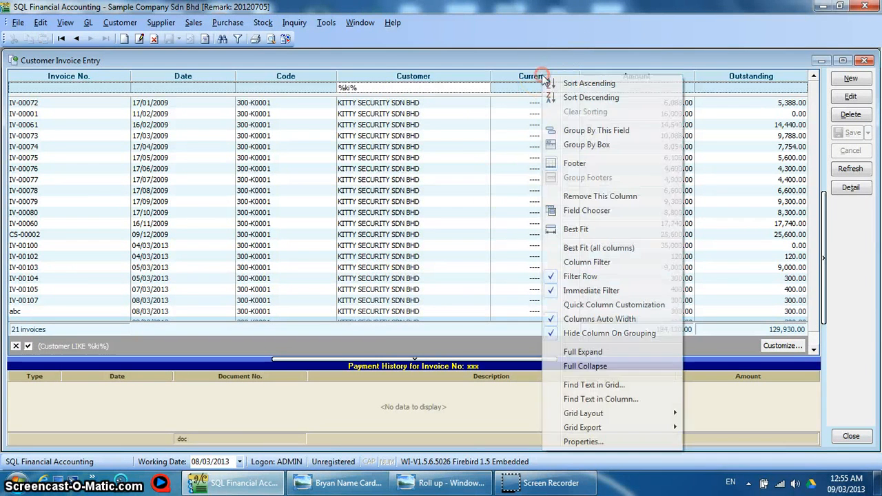
{"action": "left_click", "coordinate": [588, 212]}
{"action": "left_click_drag", "start_coordinate": [729, 237], "coordinate": [477, 86]}
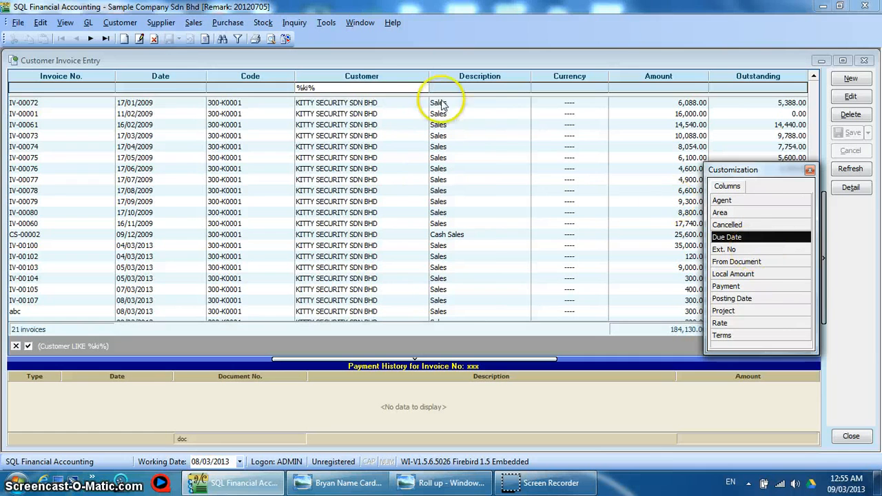
- Replace the customer name filter with invoice number xxx, and open the matching customer invoice in detail
{"action": "left_click", "coordinate": [331, 88]}
{"action": "key", "text": "Delete"}
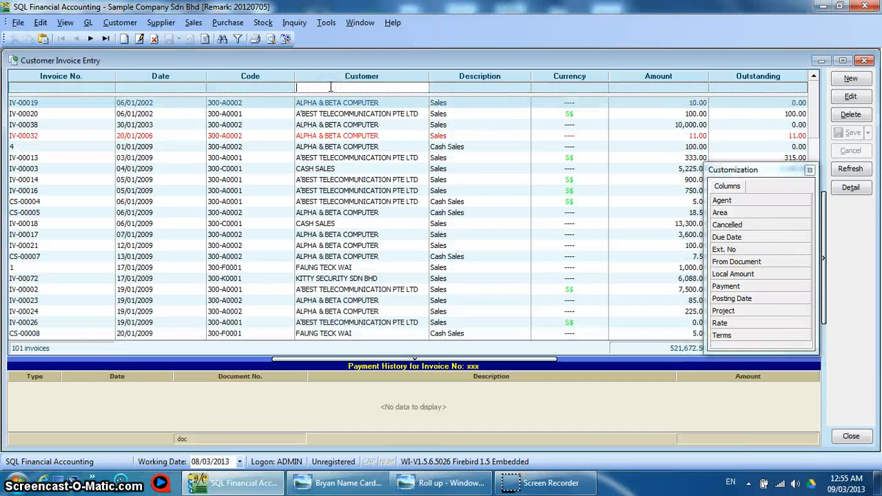
{"action": "left_click", "coordinate": [74, 88]}
{"action": "type", "text": "xxx"}
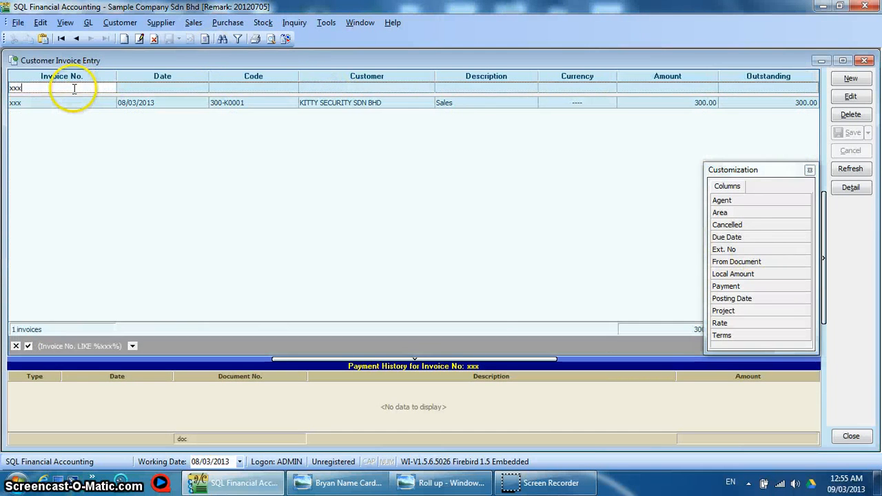
{"action": "left_click", "coordinate": [45, 105]}
{"action": "double_click", "coordinate": [45, 104]}
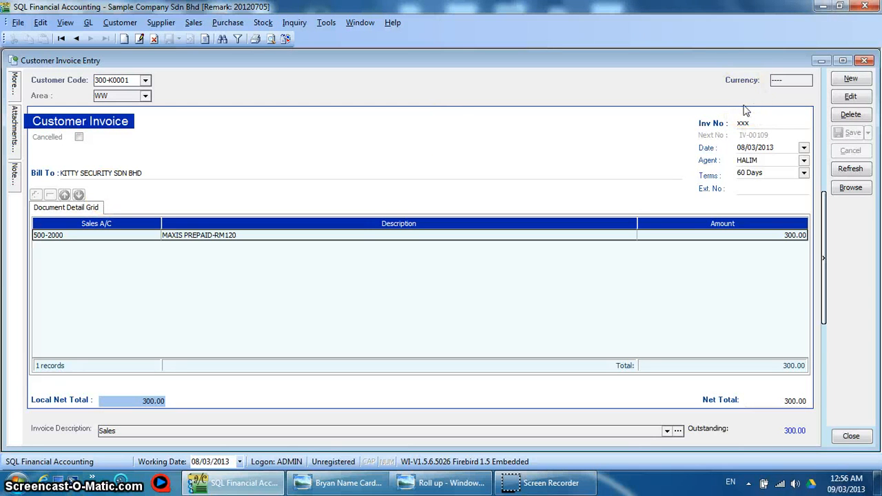
- Check the Roll up poster, and view the company profile with its product registration form in SQL Financial Accounting before closing both
{"action": "left_click", "coordinate": [450, 482]}
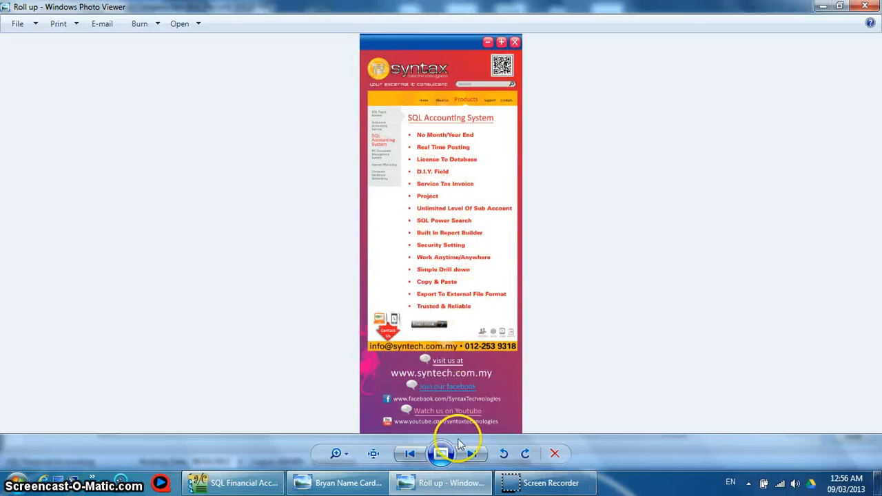
{"action": "left_click", "coordinate": [273, 485]}
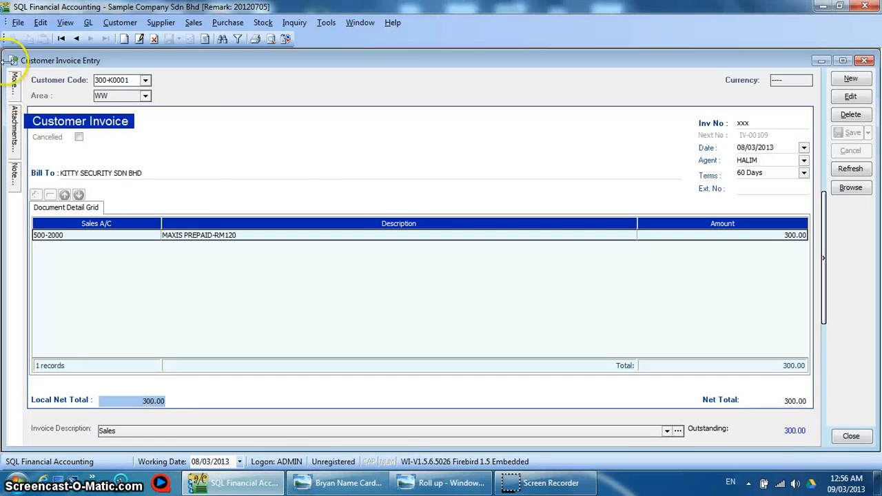
{"action": "left_click", "coordinate": [18, 22]}
{"action": "left_click", "coordinate": [34, 56]}
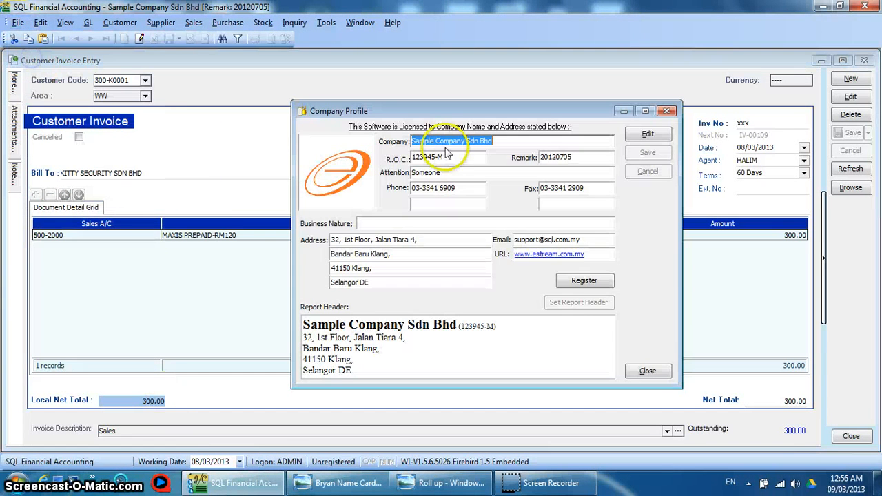
{"action": "left_click", "coordinate": [585, 283]}
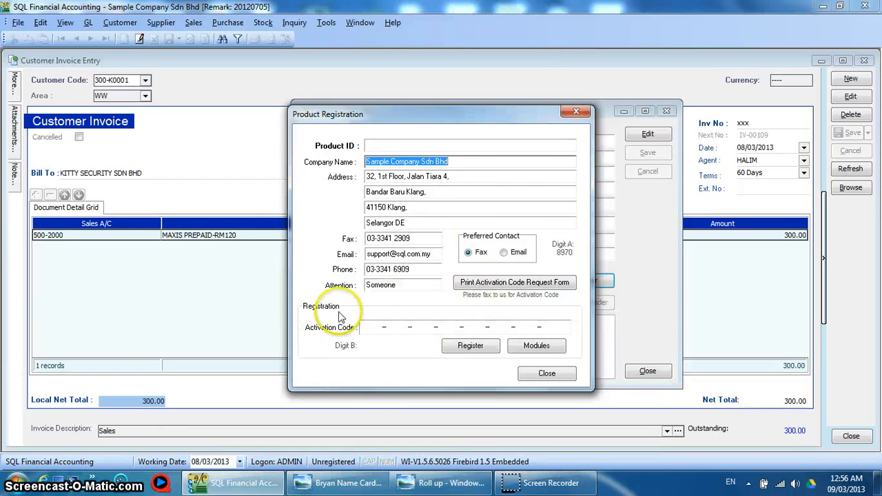
{"action": "left_click", "coordinate": [576, 114]}
{"action": "left_click", "coordinate": [667, 112]}
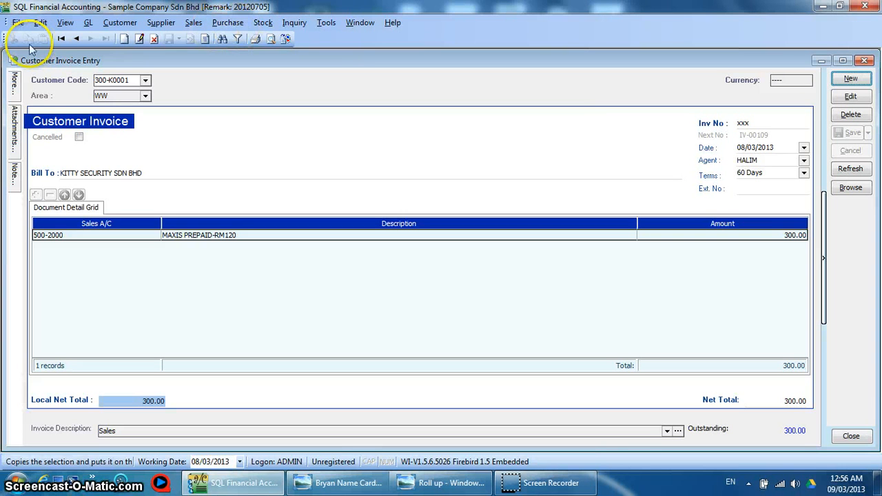
- Open the Backup Database dialog, and check the Roll up poster again before returning to SQL Financial Accounting
{"action": "left_click", "coordinate": [17, 22]}
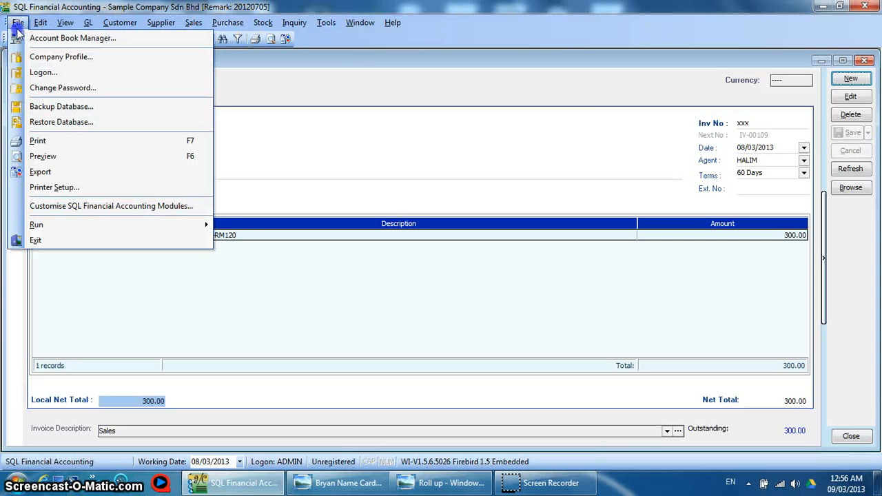
{"action": "left_click", "coordinate": [53, 109]}
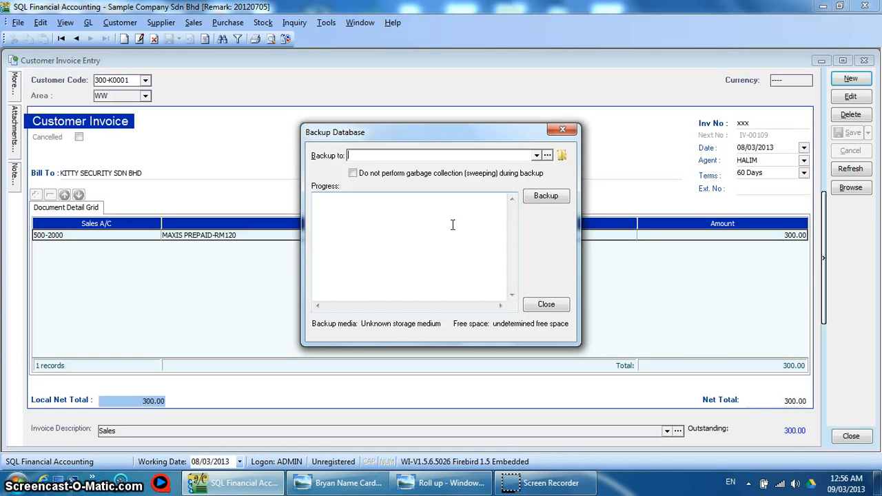
{"action": "left_click", "coordinate": [422, 485]}
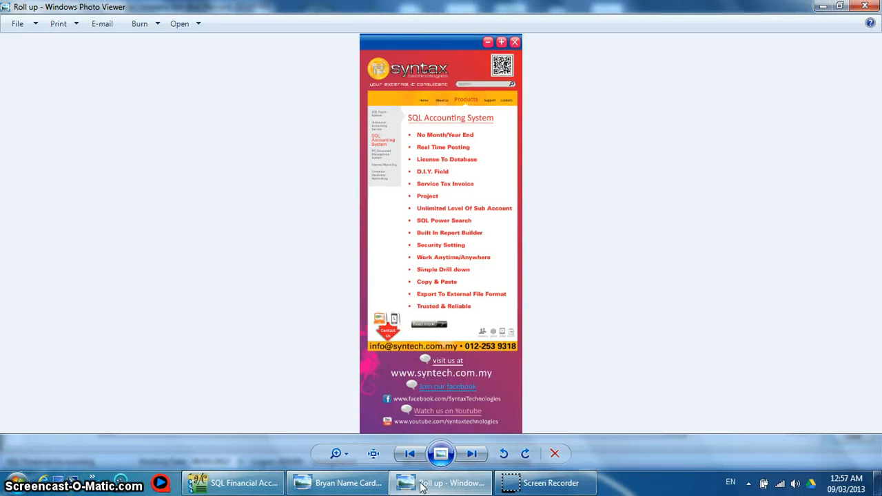
{"action": "left_click", "coordinate": [243, 483]}
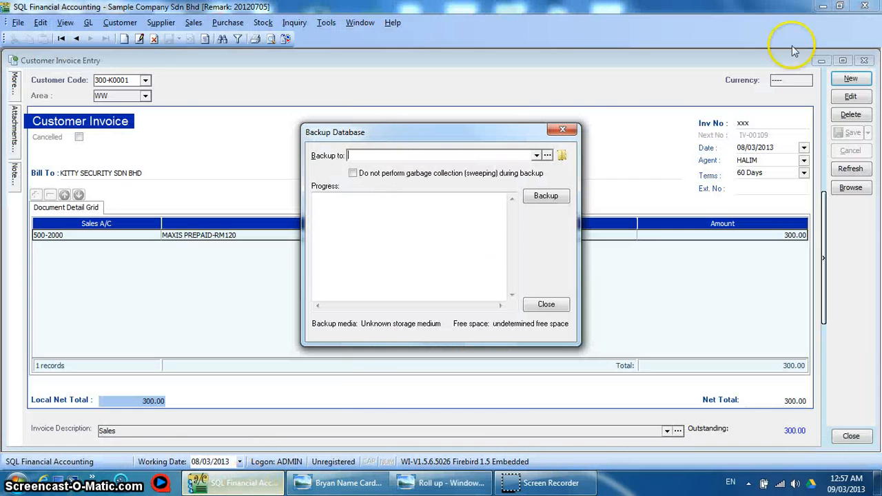
- Close the Backup Database dialog and both open invoice windows
{"action": "left_click", "coordinate": [562, 129]}
{"action": "left_click", "coordinate": [864, 60]}
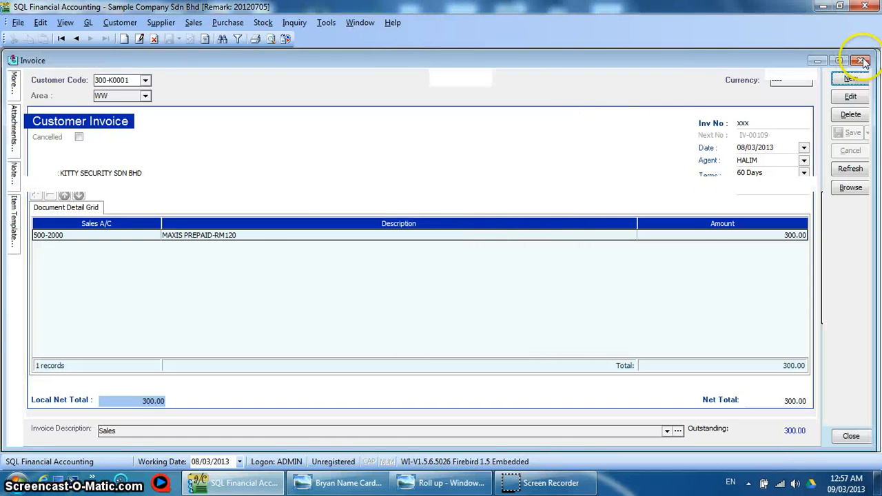
{"action": "left_click", "coordinate": [860, 60]}
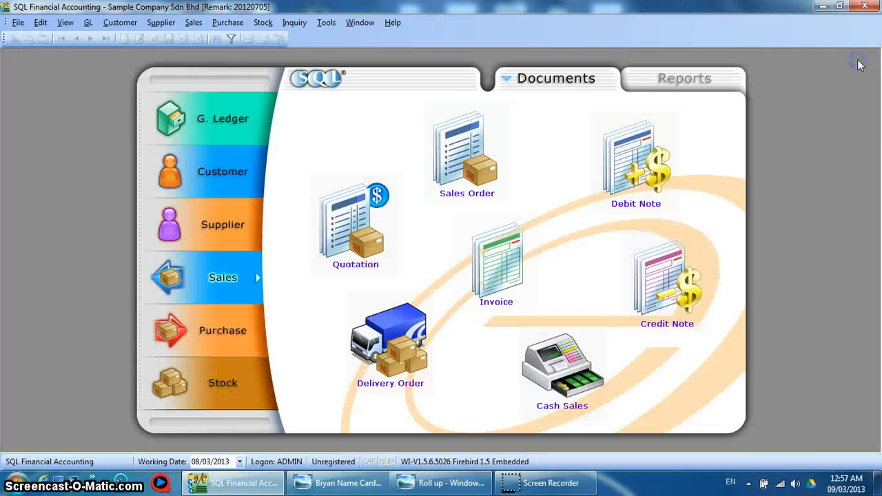
- Open the Customer Fields table of the Customer business object in the SQL Control Center
{"action": "left_click", "coordinate": [328, 22]}
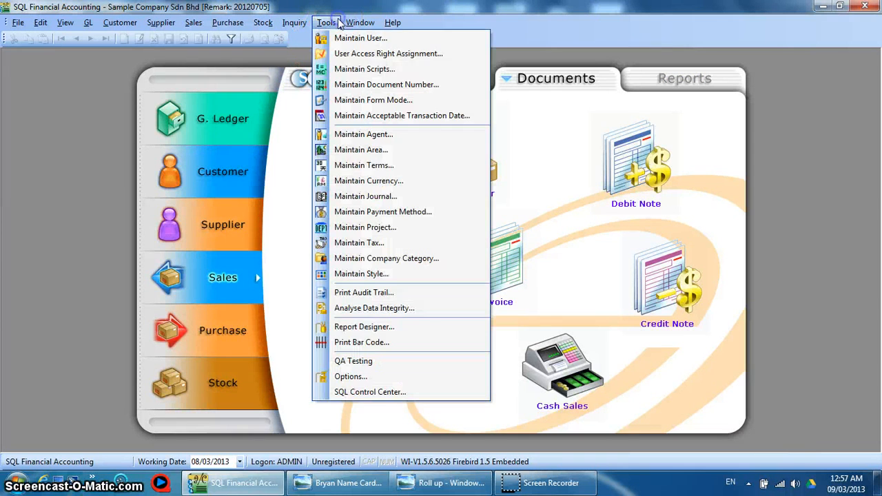
{"action": "left_click", "coordinate": [353, 392]}
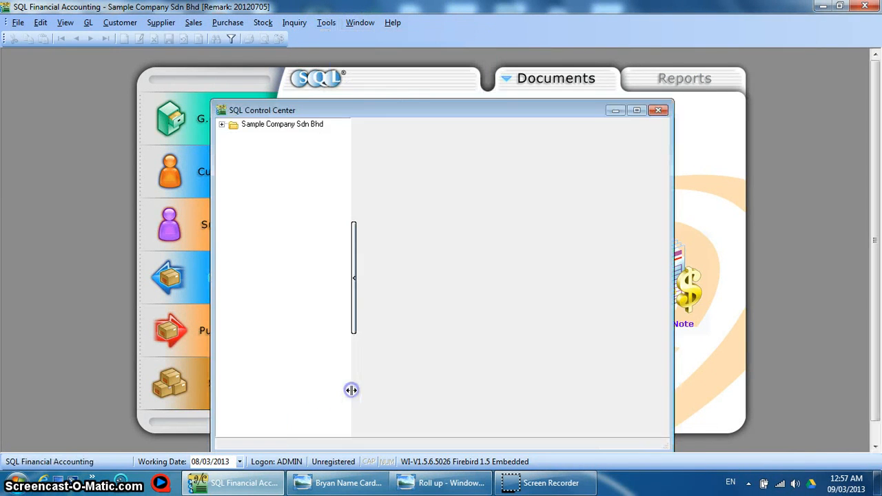
{"action": "left_click", "coordinate": [221, 124]}
{"action": "left_click", "coordinate": [234, 136]}
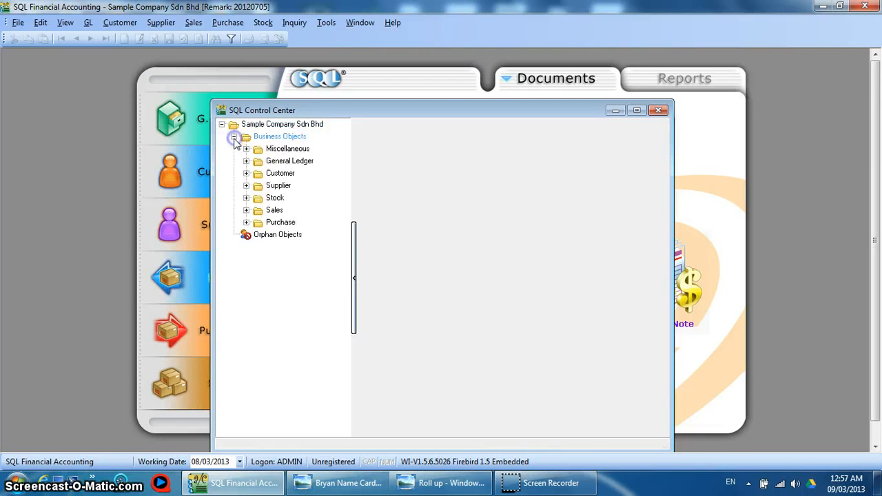
{"action": "left_click", "coordinate": [247, 174]}
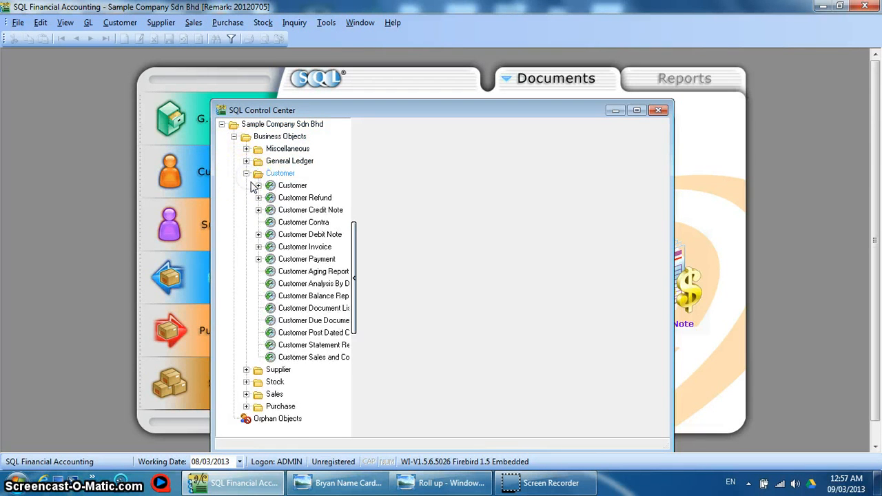
{"action": "left_click", "coordinate": [258, 185]}
{"action": "left_click", "coordinate": [301, 211]}
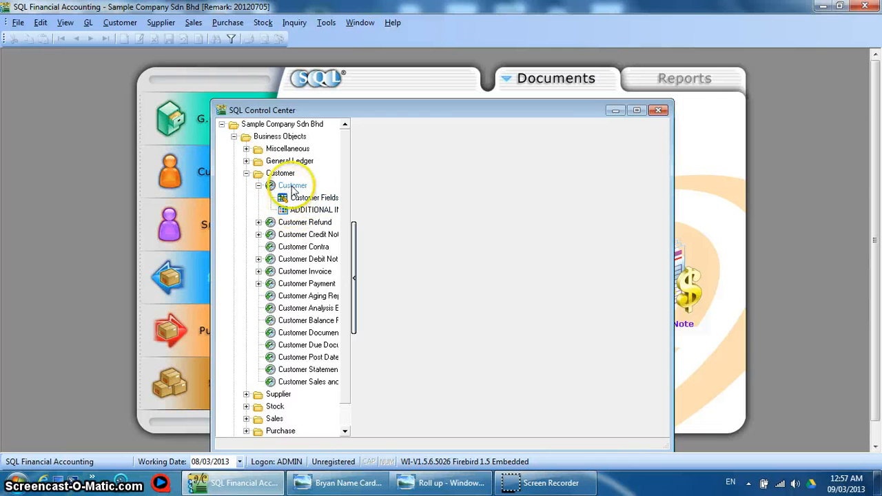
{"action": "left_click", "coordinate": [303, 198]}
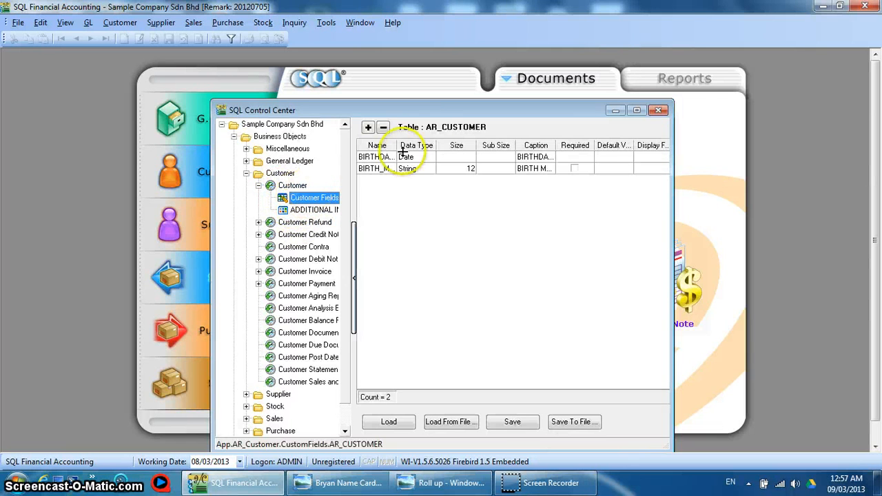
- Add a custom customer field named CAR_NO with size 15 and caption CAR NO, and save the field table
{"action": "left_click", "coordinate": [368, 128]}
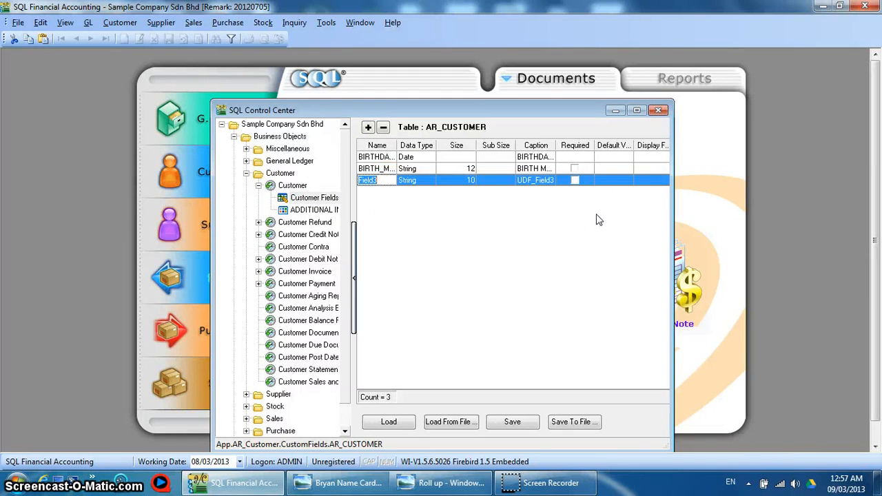
{"action": "key", "text": "Caps_Lock"}
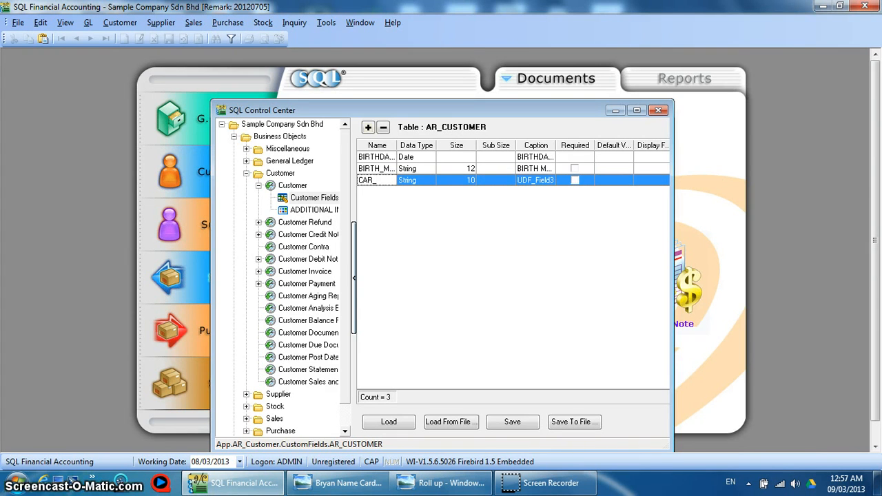
{"action": "left_click", "coordinate": [466, 181]}
{"action": "type", "text": "15"}
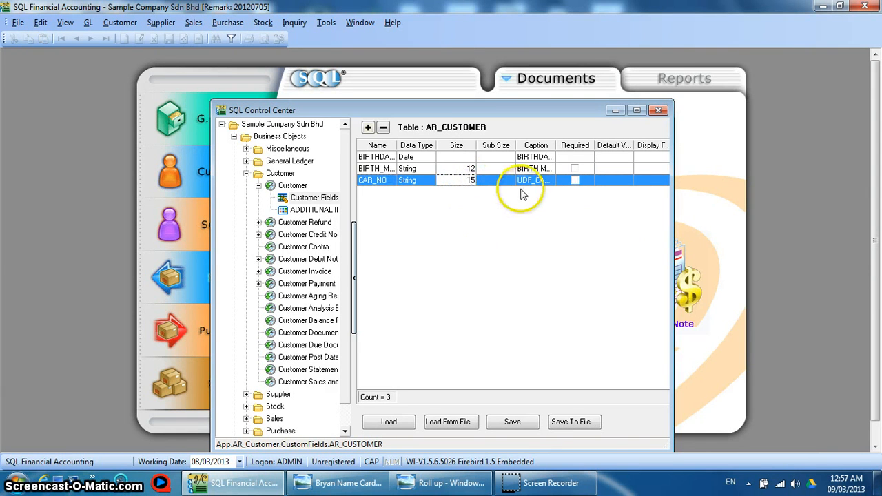
{"action": "left_click", "coordinate": [535, 180]}
{"action": "left_click", "coordinate": [540, 181]}
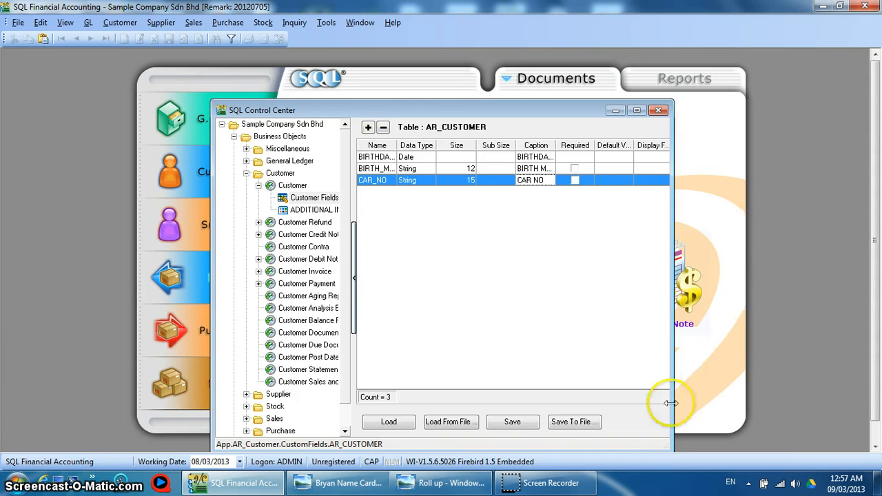
{"action": "left_click", "coordinate": [513, 420]}
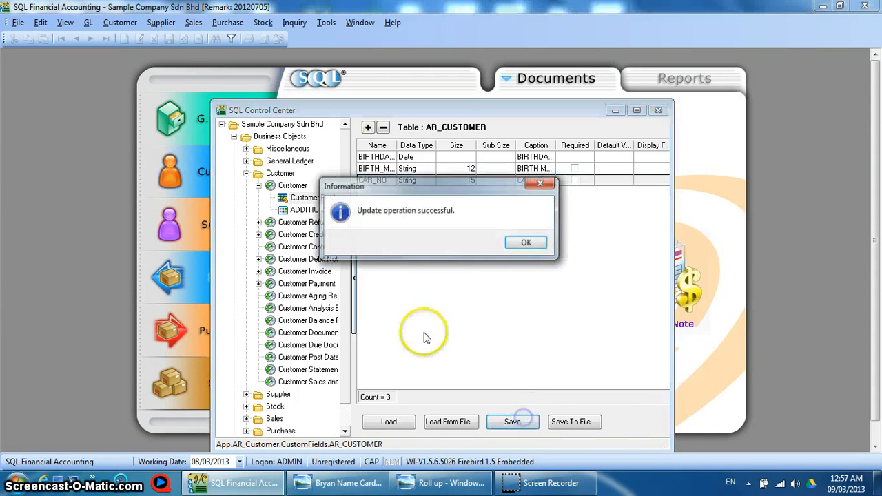
{"action": "left_click", "coordinate": [526, 242]}
- Add the CAR NO field below BIRTH MONTH in the customer ADDITIONAL INFO form layout, and save the layout
{"action": "left_click", "coordinate": [312, 210]}
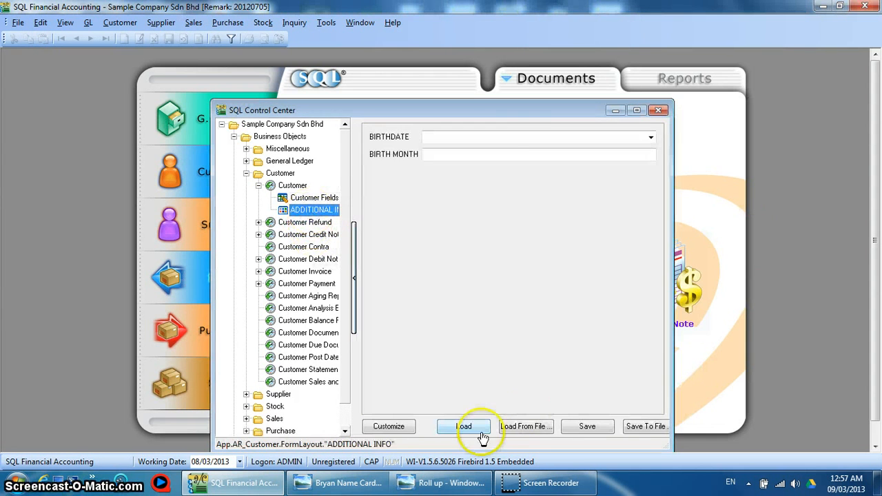
{"action": "left_click", "coordinate": [389, 426]}
{"action": "left_click_drag", "start_coordinate": [252, 193], "coordinate": [121, 193]}
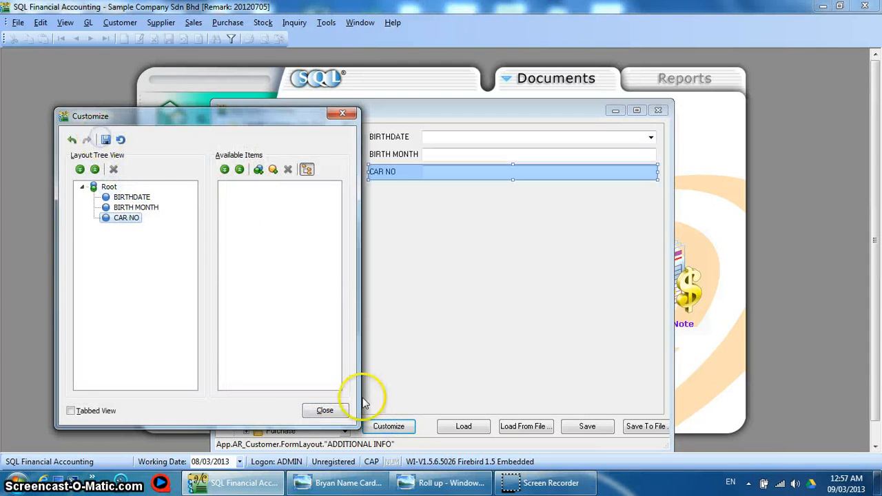
{"action": "left_click", "coordinate": [331, 410]}
{"action": "left_click", "coordinate": [591, 427]}
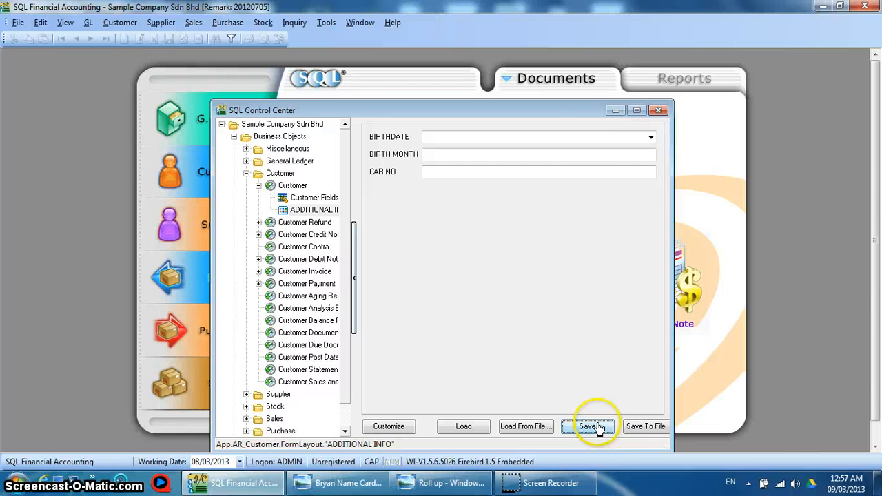
- Close the SQL Control Center, and open the ADDITIONAL INFO of the customer listed below CASH SALES in Maintain Customer for editing
{"action": "left_click", "coordinate": [658, 110]}
{"action": "left_click", "coordinate": [201, 179]}
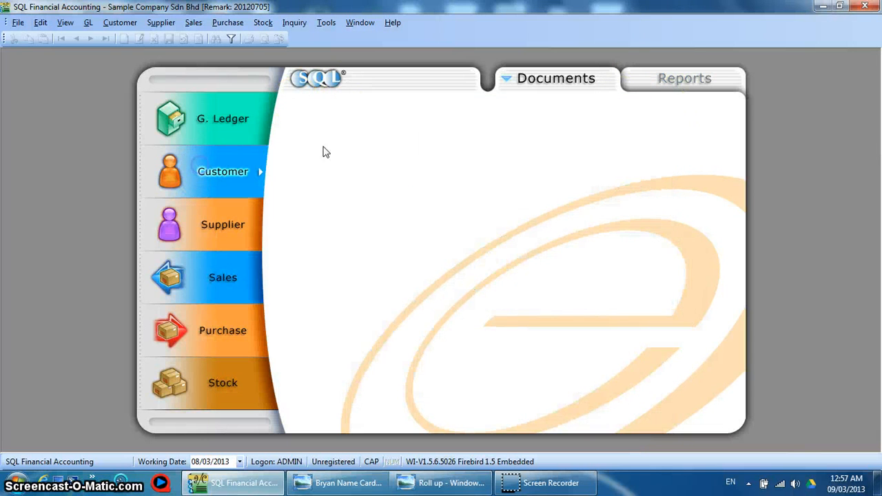
{"action": "left_click", "coordinate": [336, 225]}
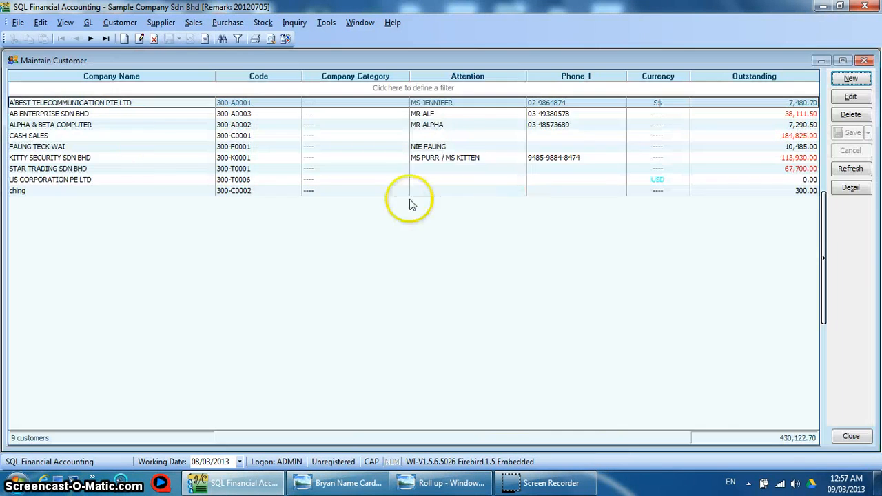
{"action": "double_click", "coordinate": [145, 147]}
{"action": "left_click", "coordinate": [850, 97]}
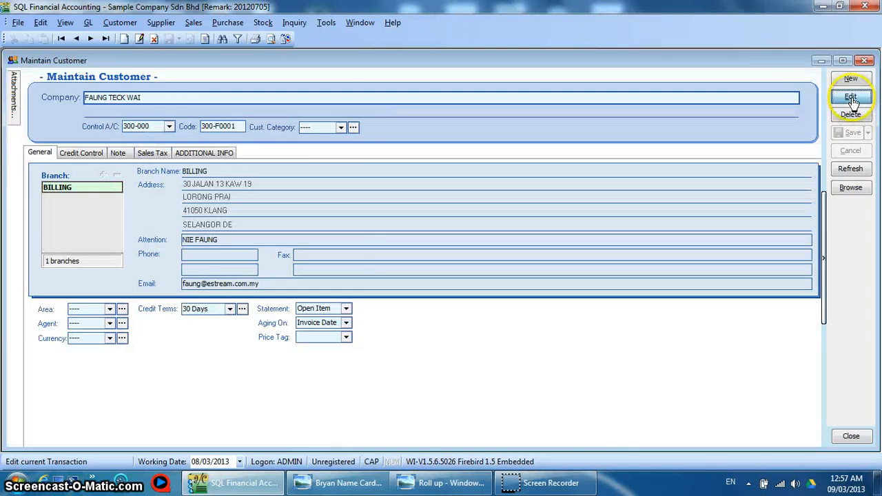
{"action": "left_click", "coordinate": [204, 153]}
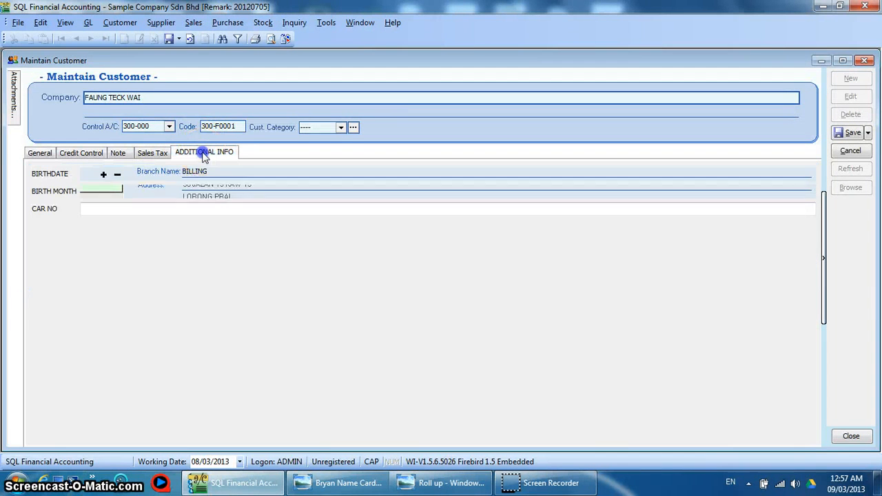
- Enter WWW 1234 as the CAR NO and pick the customer's birthdate from the calendar
{"action": "left_click", "coordinate": [150, 213]}
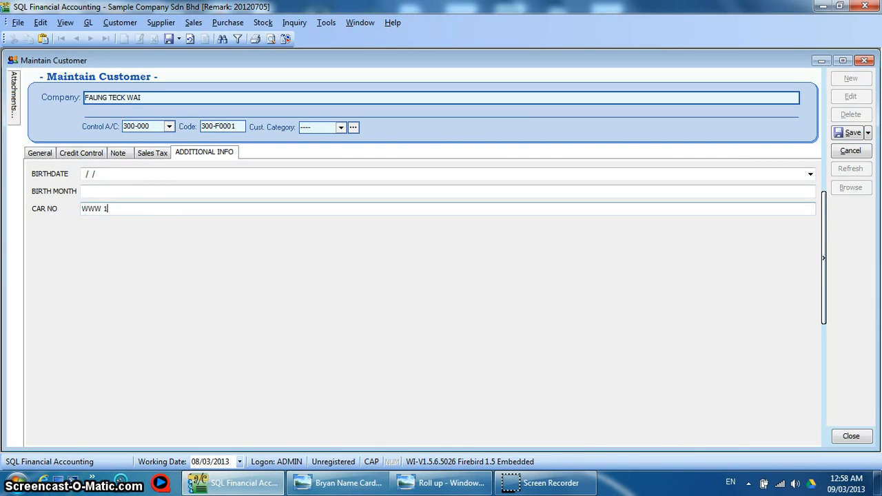
{"action": "left_click", "coordinate": [200, 174]}
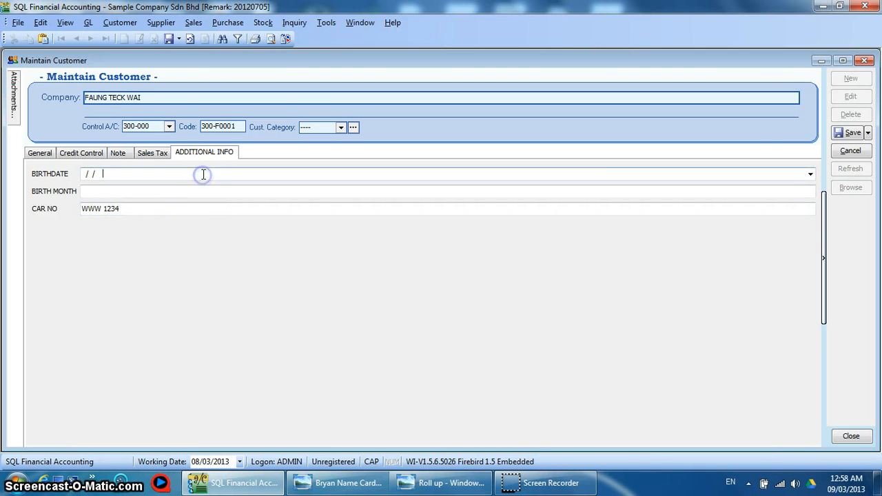
{"action": "left_click", "coordinate": [810, 174]}
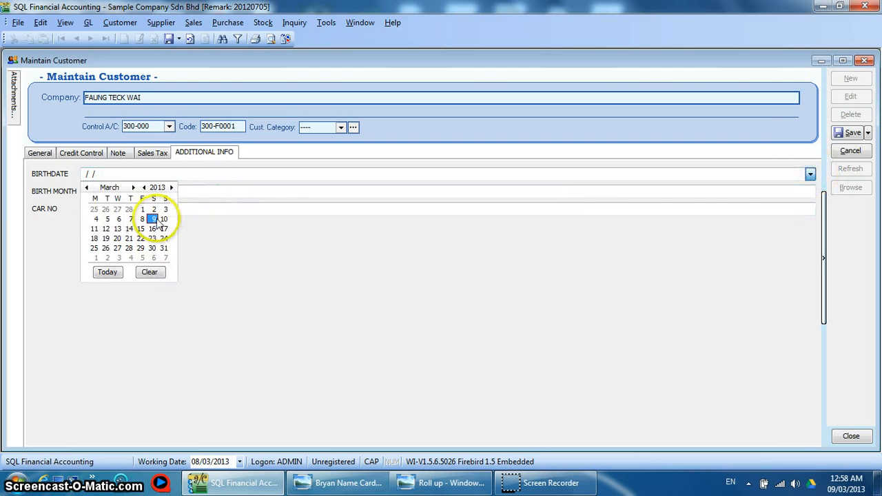
{"action": "left_click", "coordinate": [143, 188]}
{"action": "left_click", "coordinate": [144, 188]}
{"action": "left_click", "coordinate": [143, 188]}
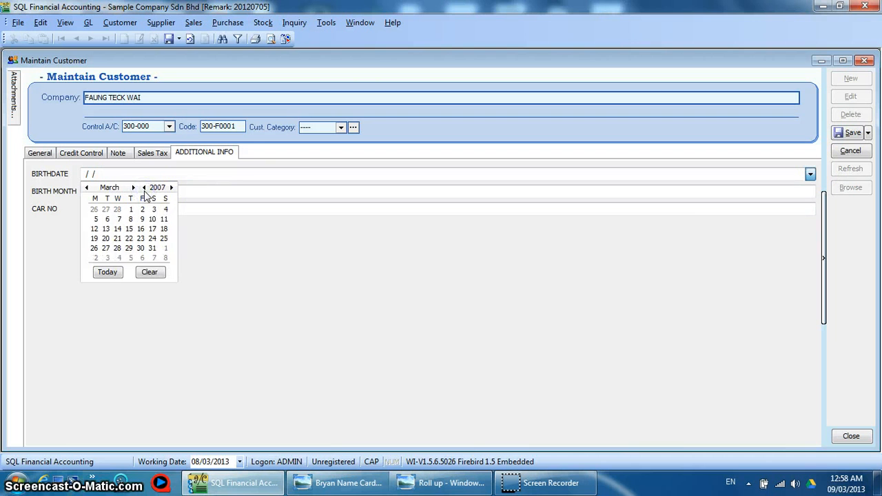
{"action": "left_click", "coordinate": [143, 188]}
{"action": "left_click", "coordinate": [143, 187]}
{"action": "left_click", "coordinate": [143, 187]}
{"action": "left_click", "coordinate": [143, 187]}
{"action": "left_click", "coordinate": [143, 187]}
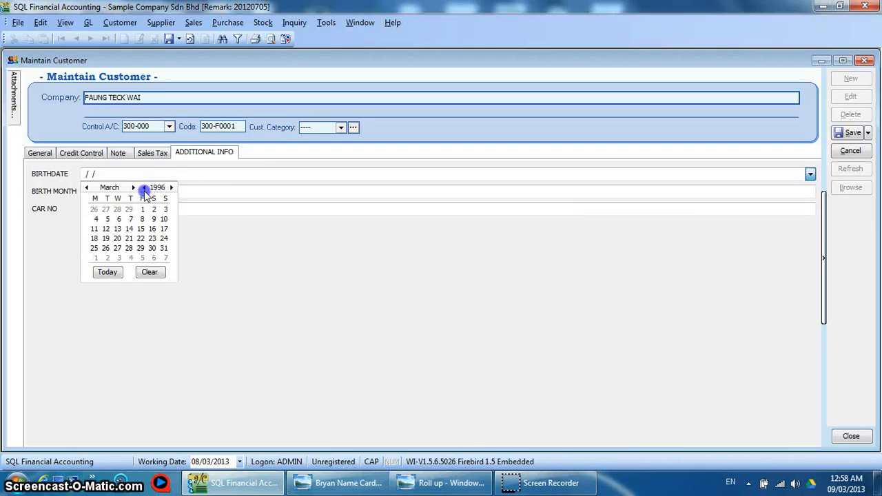
{"action": "left_click", "coordinate": [143, 187]}
{"action": "left_click", "coordinate": [144, 188]}
{"action": "left_click", "coordinate": [143, 188]}
{"action": "left_click", "coordinate": [152, 228]}
- Set BIRTH MONTH to MARCH and save the customer record, returning to the customer list
{"action": "left_click", "coordinate": [111, 190]}
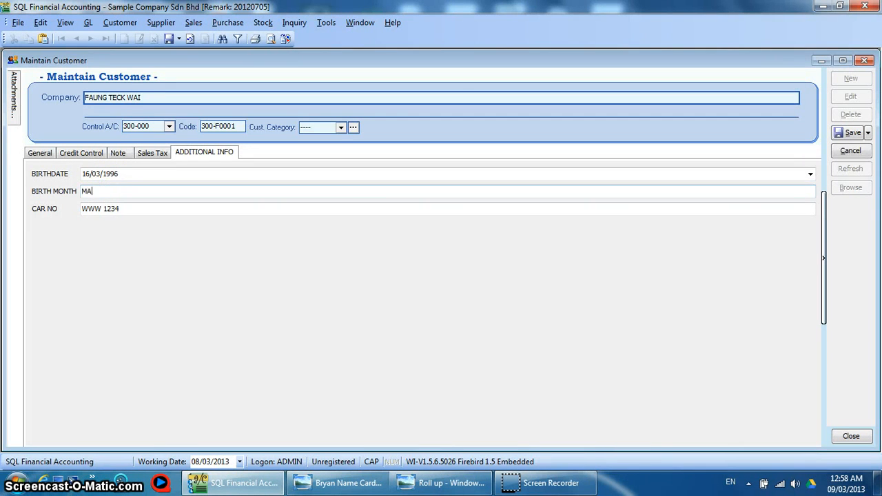
{"action": "left_click", "coordinate": [843, 132]}
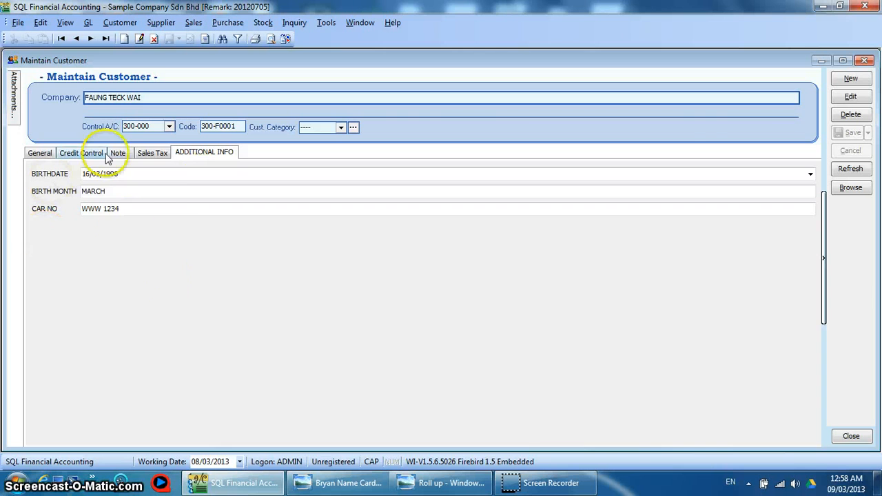
{"action": "left_click", "coordinate": [849, 188]}
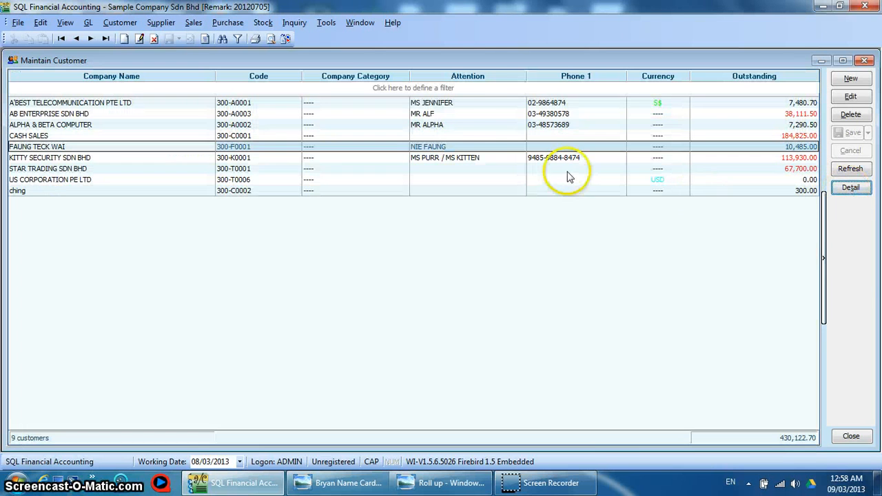
- Add the BIRTH MONTH, BIRTHDATE and CAR NO columns before Attention in the customer list, and filter BIRTH MONTH by MAR
{"action": "right_click", "coordinate": [501, 78]}
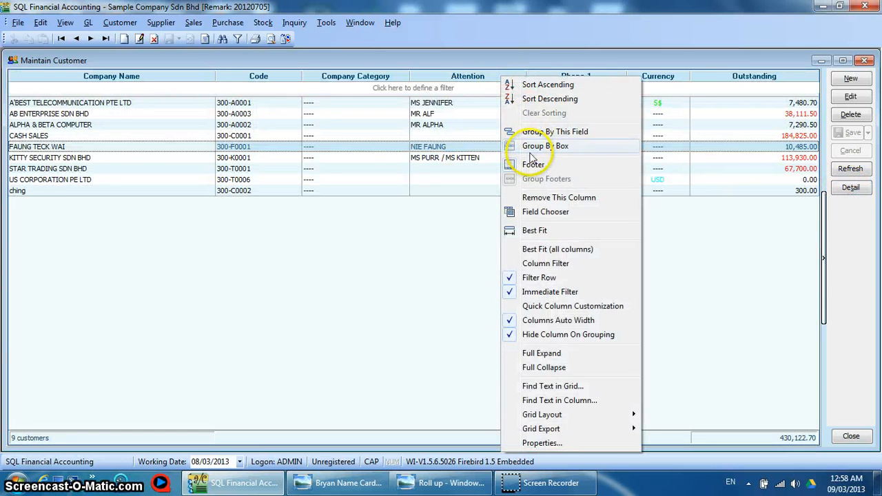
{"action": "left_click", "coordinate": [537, 212]}
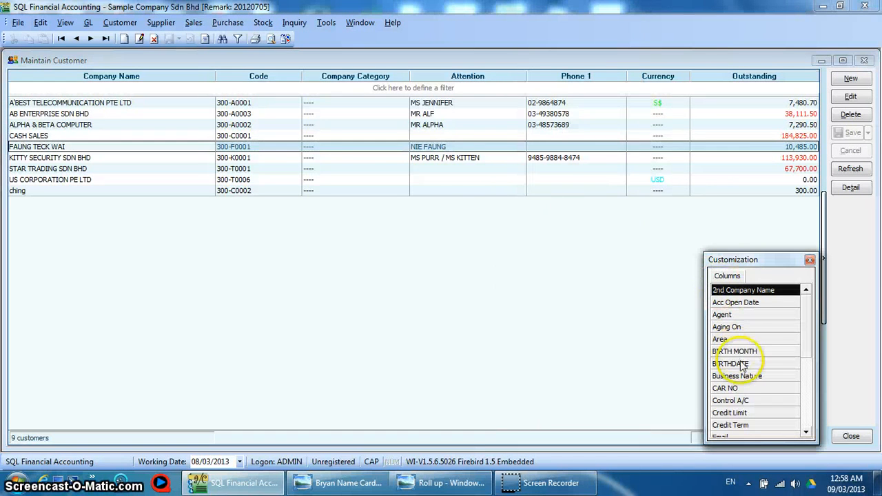
{"action": "left_click_drag", "start_coordinate": [736, 352], "coordinate": [414, 79]}
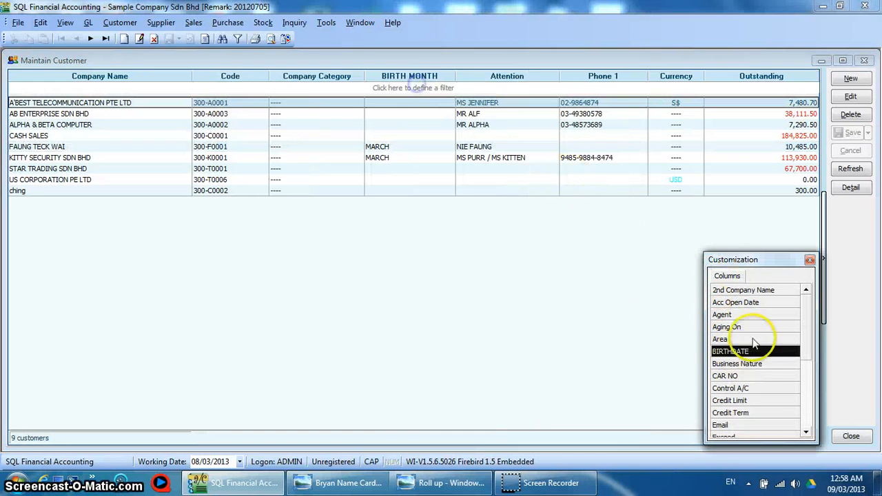
{"action": "left_click_drag", "start_coordinate": [751, 351], "coordinate": [460, 80]}
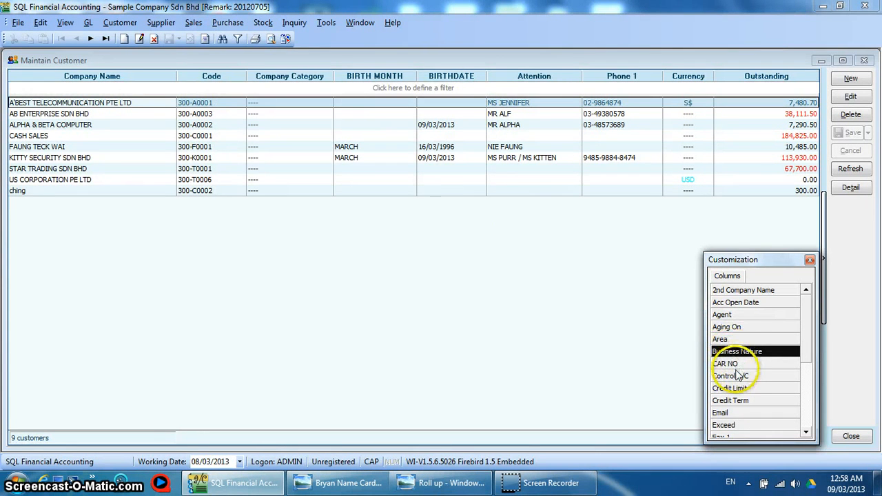
{"action": "left_click_drag", "start_coordinate": [727, 363], "coordinate": [432, 86]}
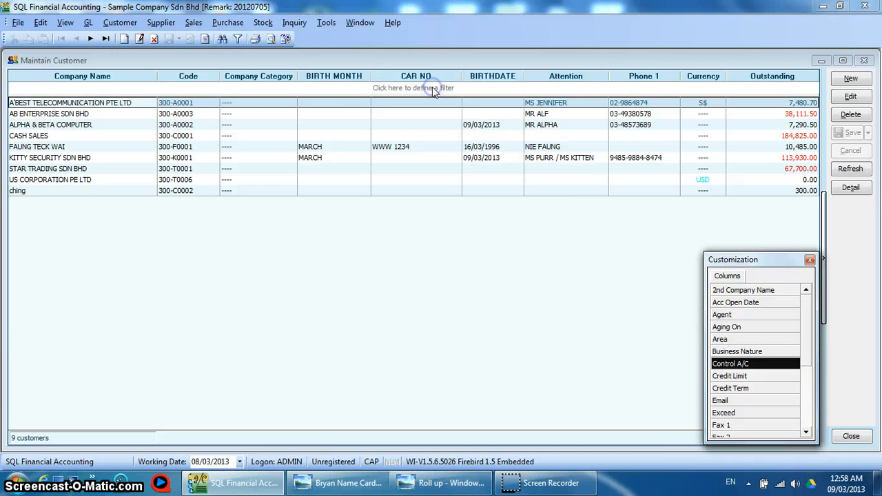
{"action": "left_click", "coordinate": [344, 87]}
{"action": "type", "text": "MAR"}
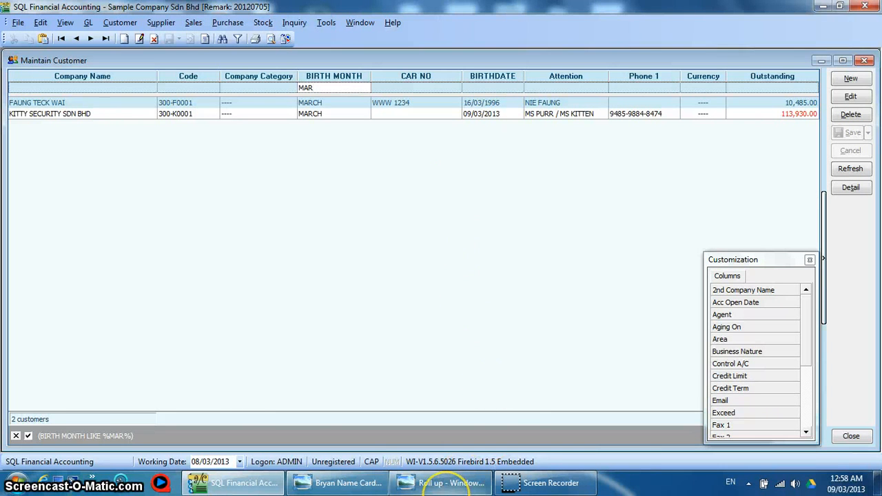
- Check the feature list on the Roll up poster, and replace the customer list with the Maintain Account window in SQL Financial Accounting
{"action": "left_click", "coordinate": [446, 488]}
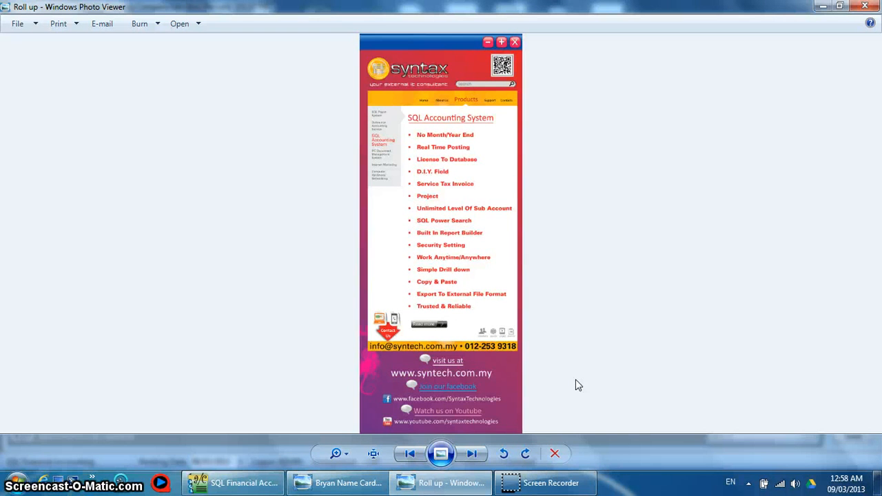
{"action": "left_click", "coordinate": [265, 482]}
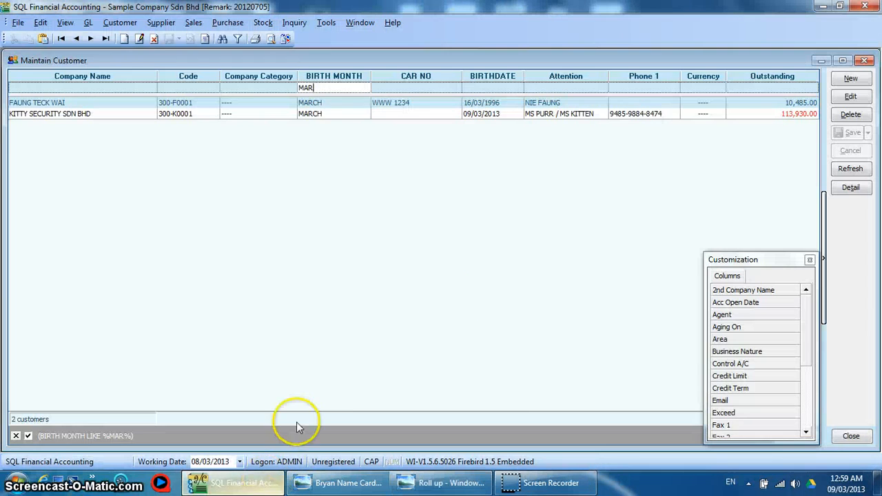
{"action": "left_click", "coordinate": [865, 62]}
{"action": "left_click", "coordinate": [169, 122]}
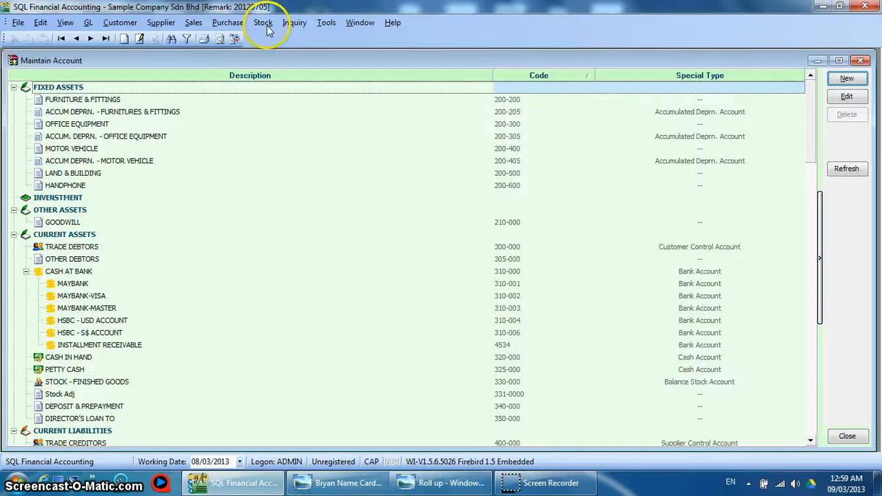
- Create an account under EXPENSES with GL code 927-000 and description CLAIMS
{"action": "left_click", "coordinate": [182, 235]}
{"action": "scroll", "coordinate": [182, 235], "scroll_direction": "down", "scroll_amount": 4}
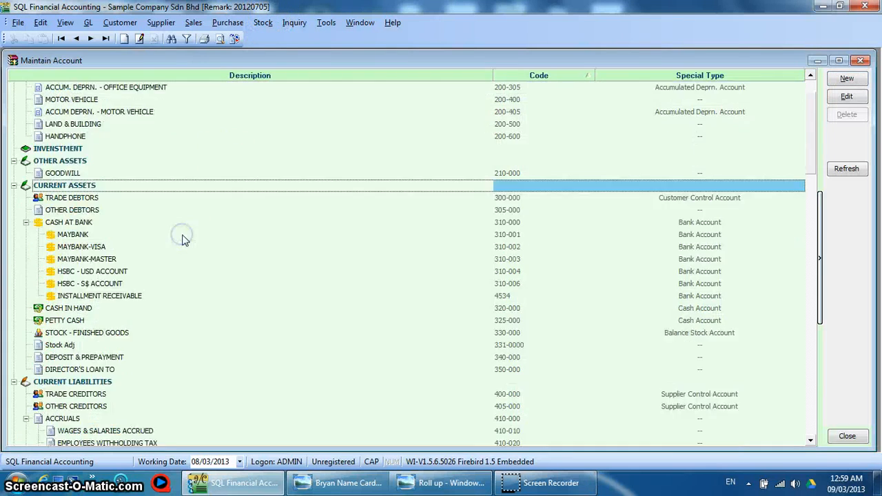
{"action": "scroll", "coordinate": [185, 235], "scroll_direction": "down", "scroll_amount": 15}
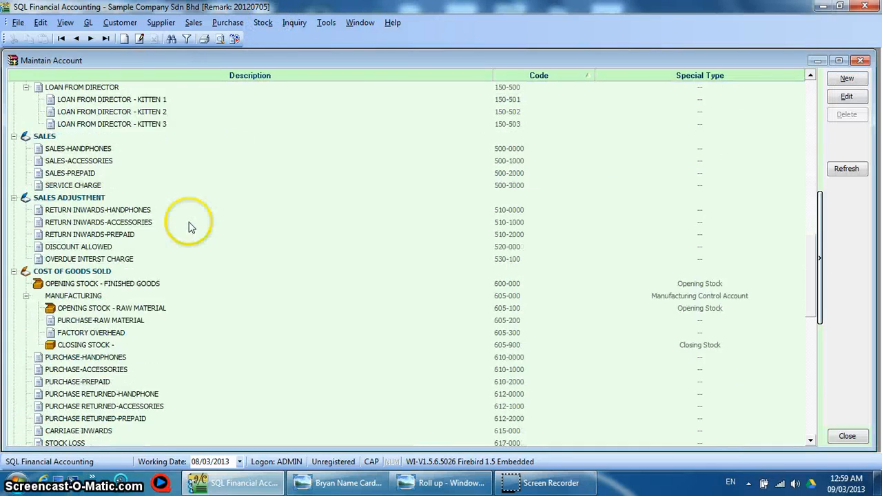
{"action": "scroll", "coordinate": [191, 228], "scroll_direction": "down", "scroll_amount": 13}
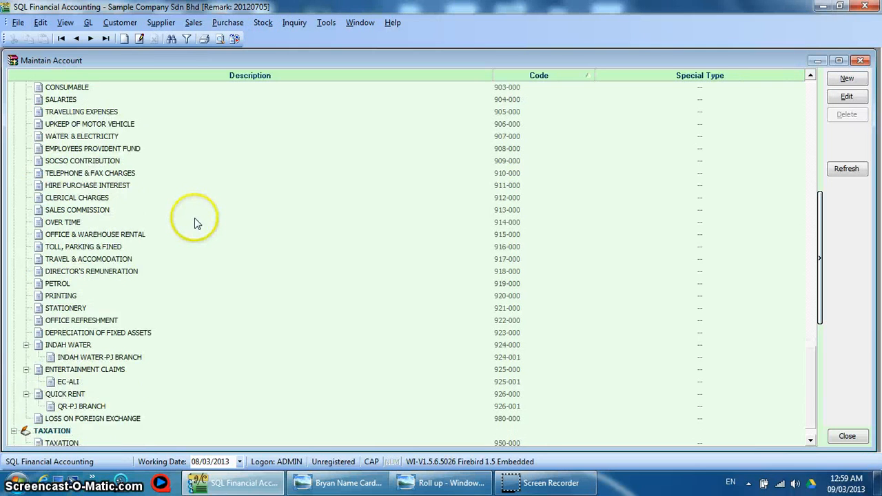
{"action": "scroll", "coordinate": [194, 223], "scroll_direction": "up", "scroll_amount": 4}
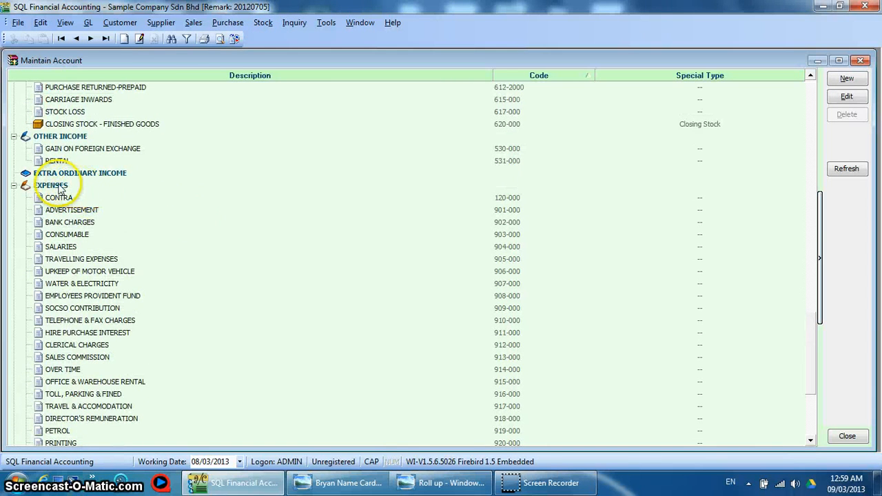
{"action": "left_click", "coordinate": [60, 187]}
{"action": "scroll", "coordinate": [465, 360], "scroll_direction": "down", "scroll_amount": 5}
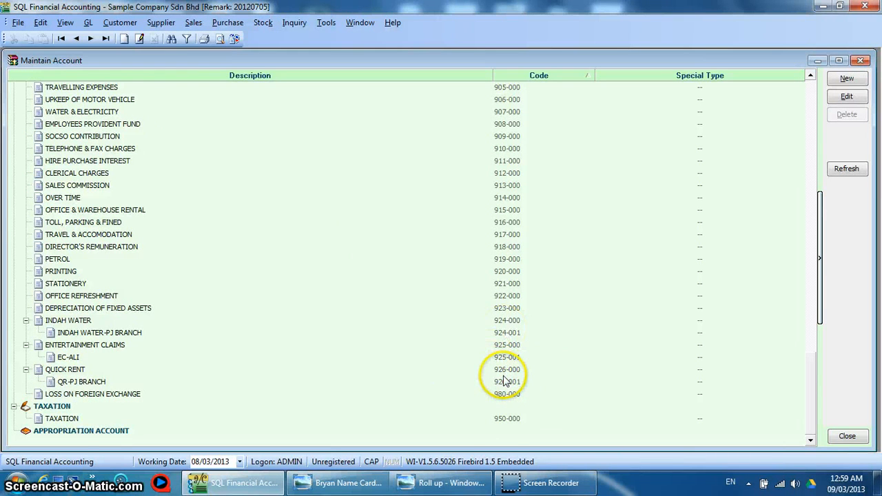
{"action": "scroll", "coordinate": [622, 348], "scroll_direction": "up", "scroll_amount": 3}
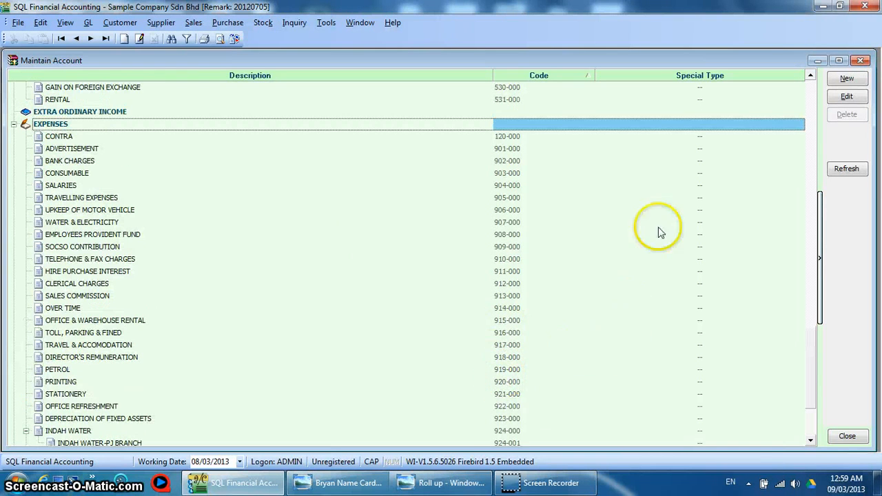
{"action": "left_click", "coordinate": [845, 79]}
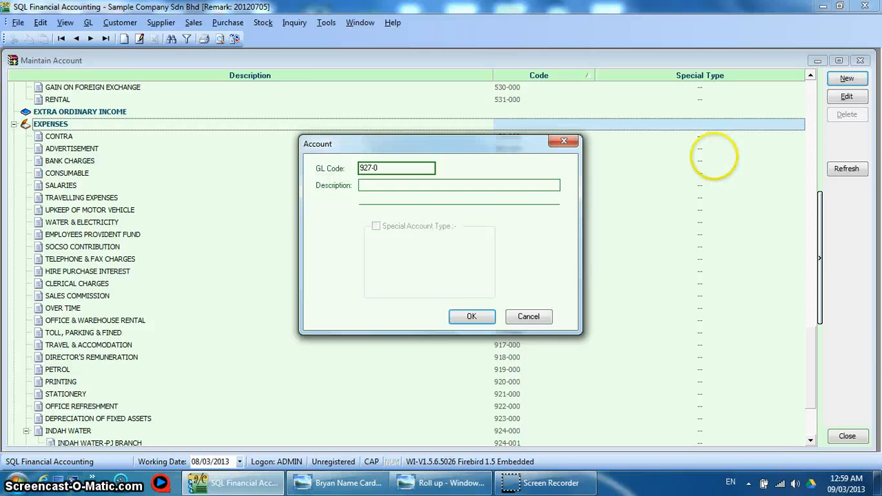
{"action": "key", "text": "Tab"}
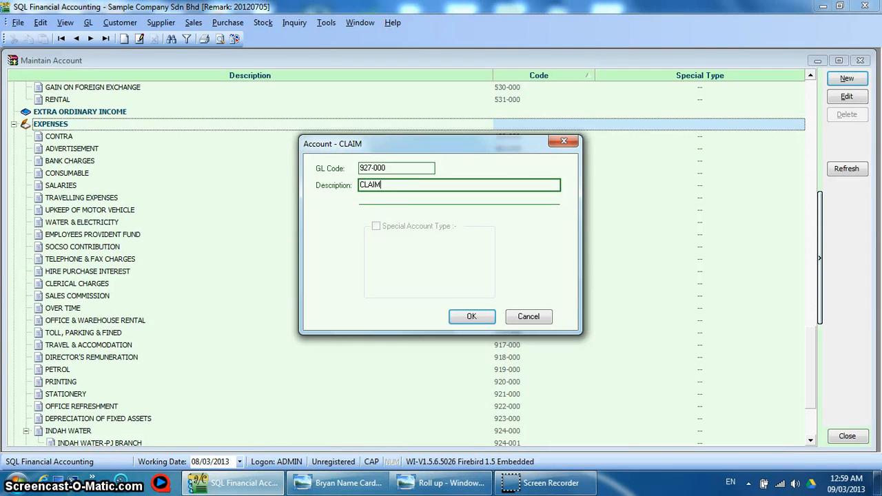
{"action": "left_click", "coordinate": [471, 317]}
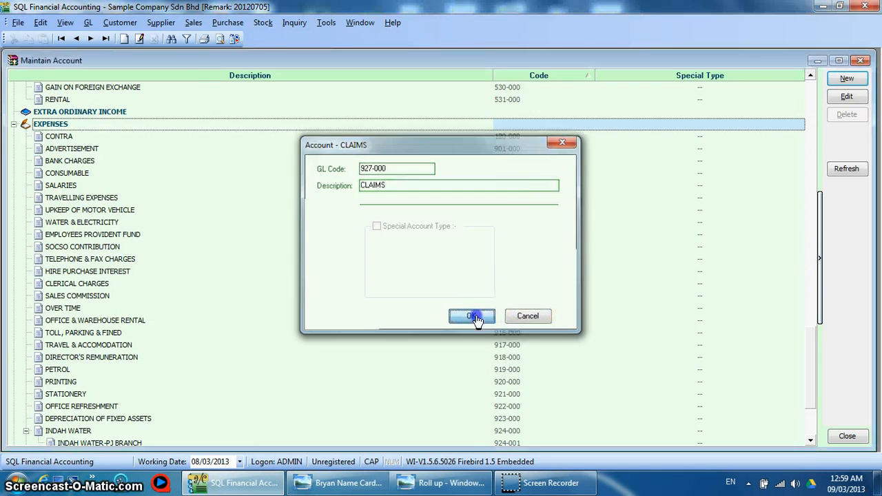
- Create a sub-account under CLAIMS with GL code 927-001, described as CLAIMS plus the claimant's name, and select it
{"action": "left_click", "coordinate": [50, 382]}
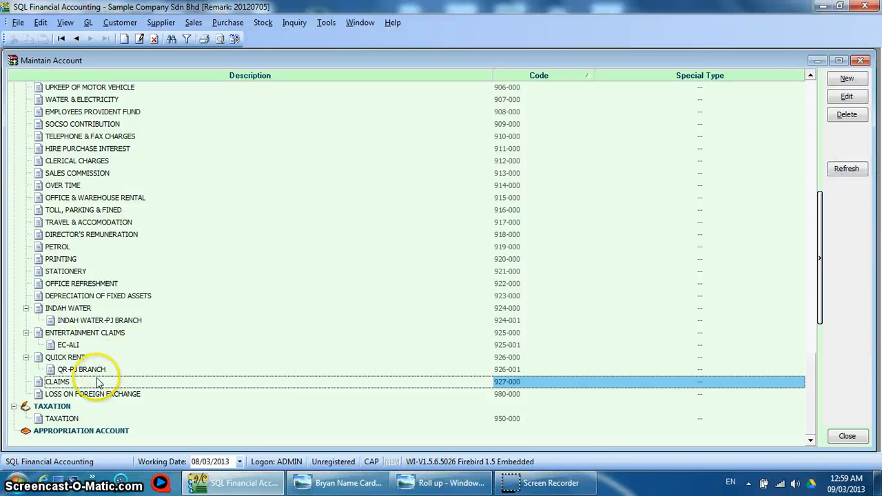
{"action": "left_click", "coordinate": [845, 80]}
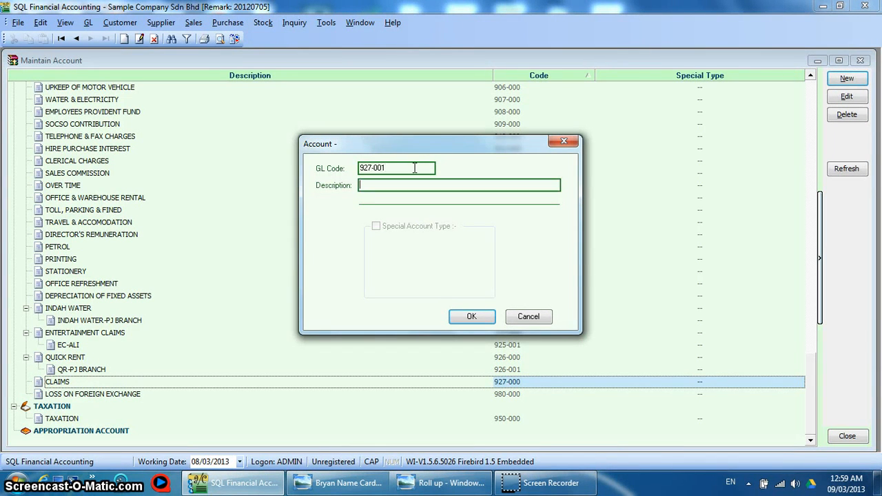
{"action": "type", "text": "CLAIMS-ALAN"}
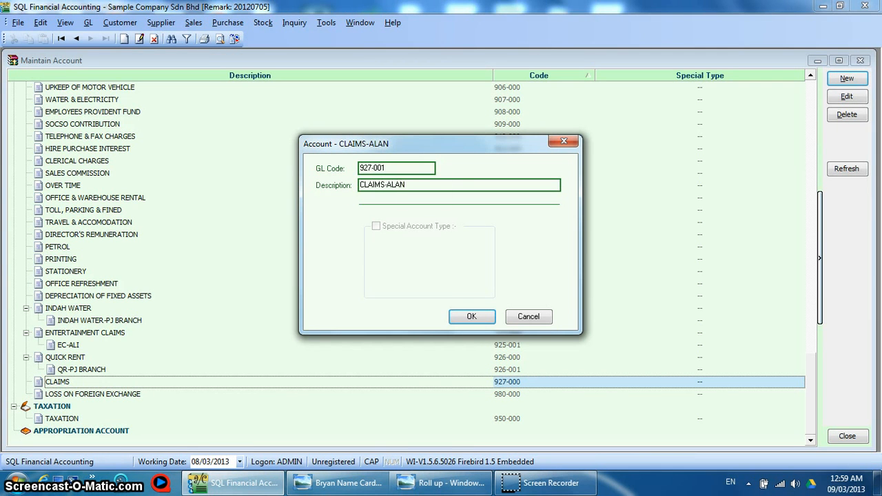
{"action": "left_click", "coordinate": [461, 317]}
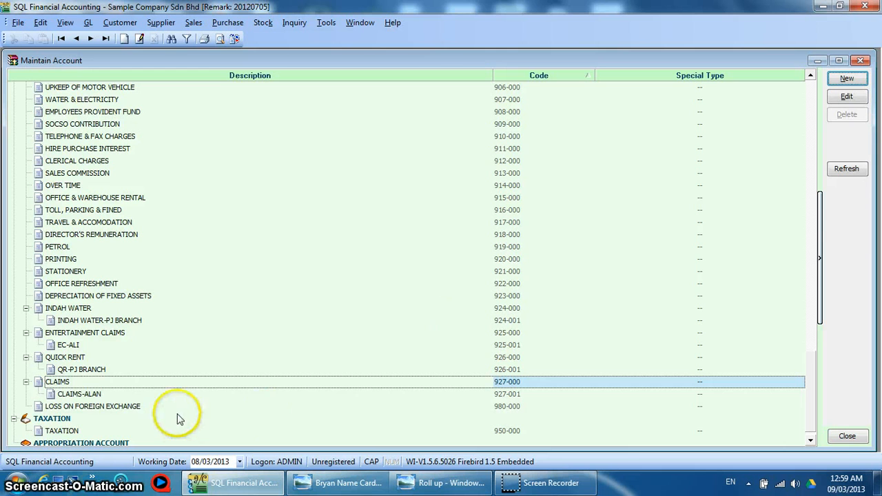
{"action": "left_click", "coordinate": [100, 395]}
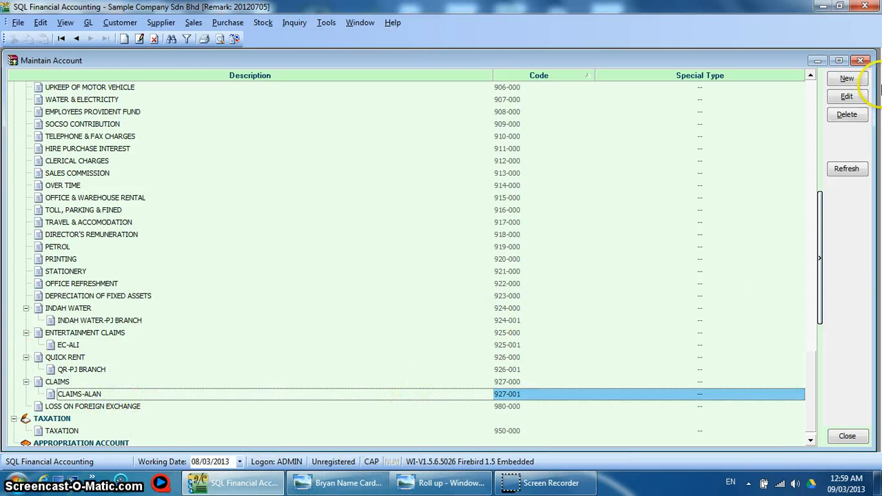
- Start a new payment voucher in Cash Book Entry with payee INDAH WATER BILL-MAY 2013 and cheque number MBB9898
{"action": "left_click", "coordinate": [860, 61]}
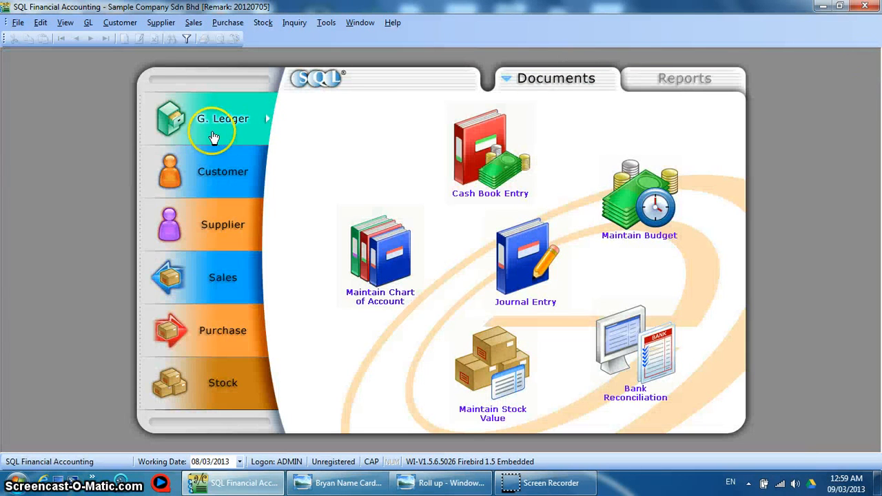
{"action": "left_click", "coordinate": [462, 168]}
{"action": "left_click", "coordinate": [851, 80]}
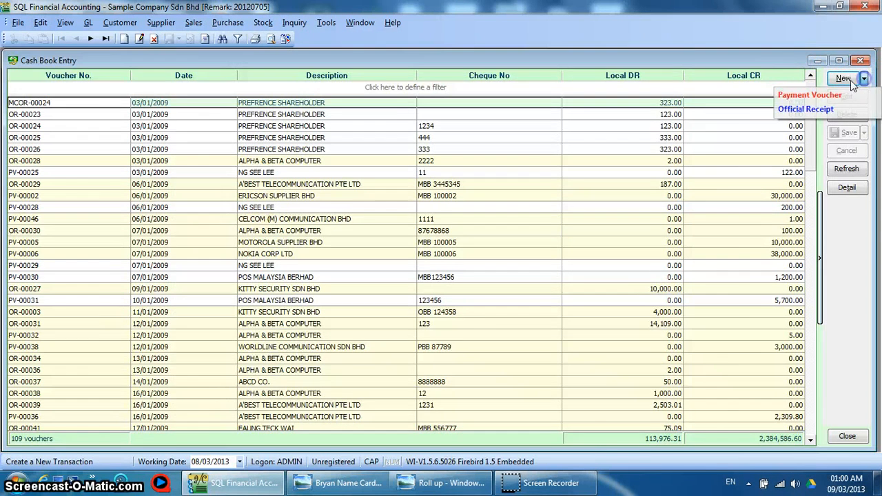
{"action": "left_click", "coordinate": [810, 95]}
{"action": "left_click", "coordinate": [176, 142]}
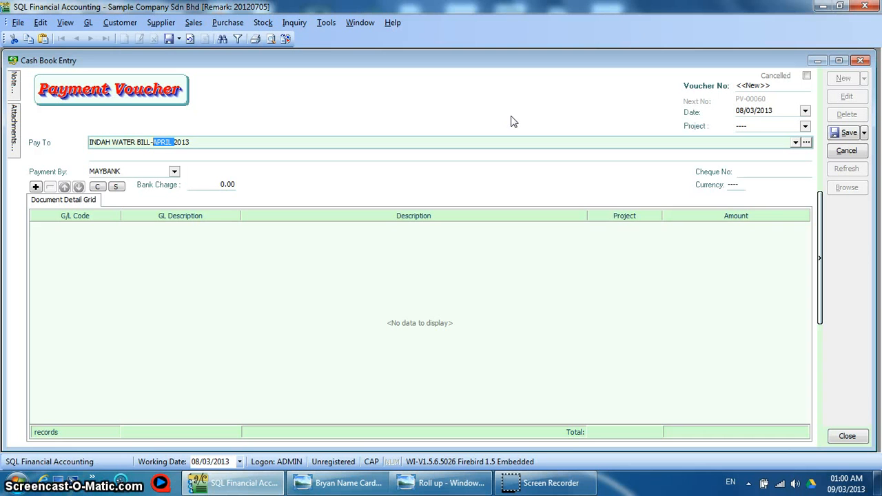
{"action": "type", "text": "MAY"}
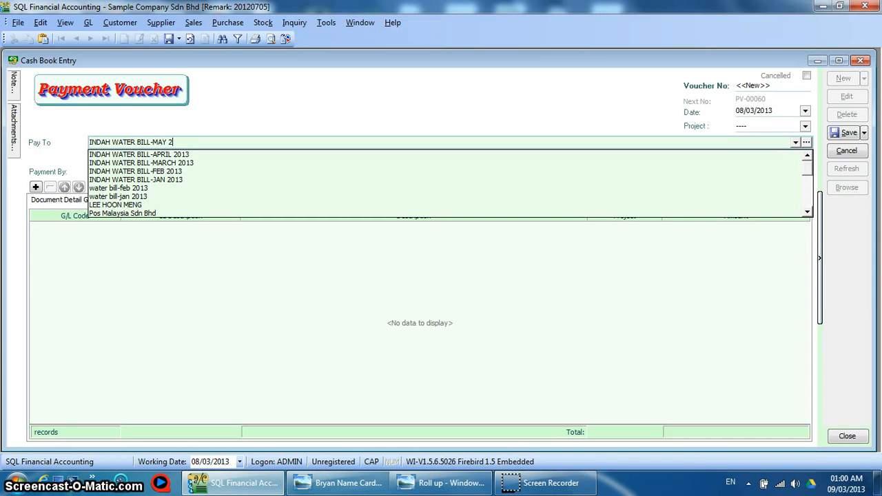
{"action": "key", "text": "Return"}
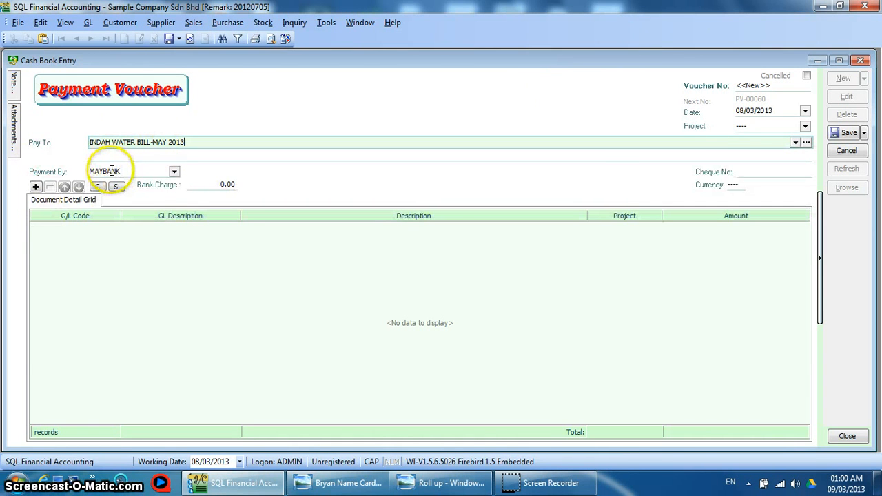
{"action": "left_click", "coordinate": [739, 172]}
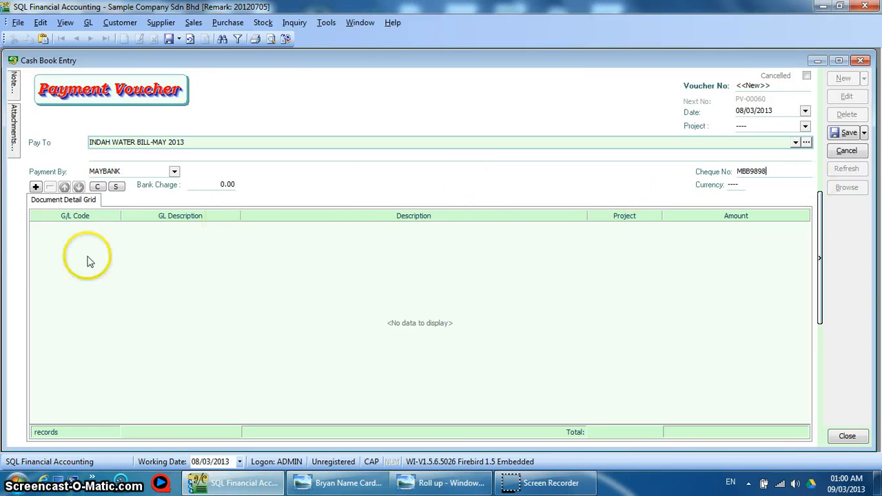
- Add a detail line described as MAYBANK - INDAH WATER BILL-MAY 2013 with amount 209, and try to save the voucher
{"action": "left_click", "coordinate": [44, 230]}
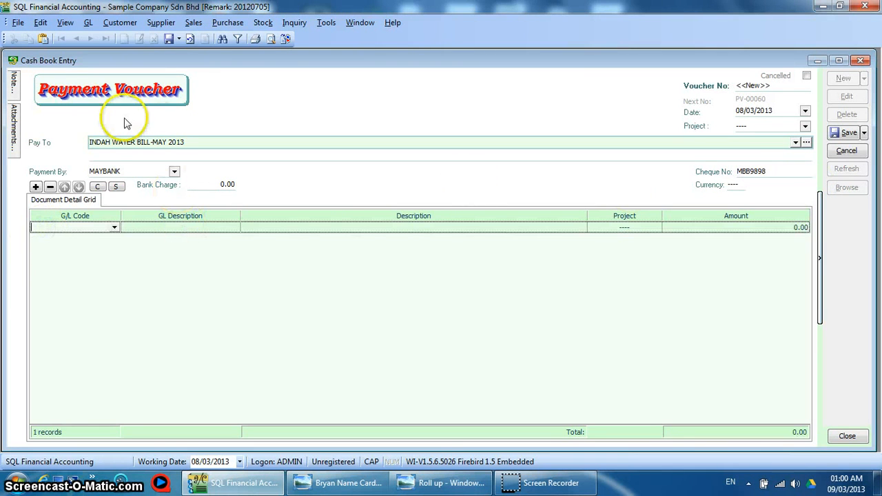
{"action": "type", "text": "INDAH"}
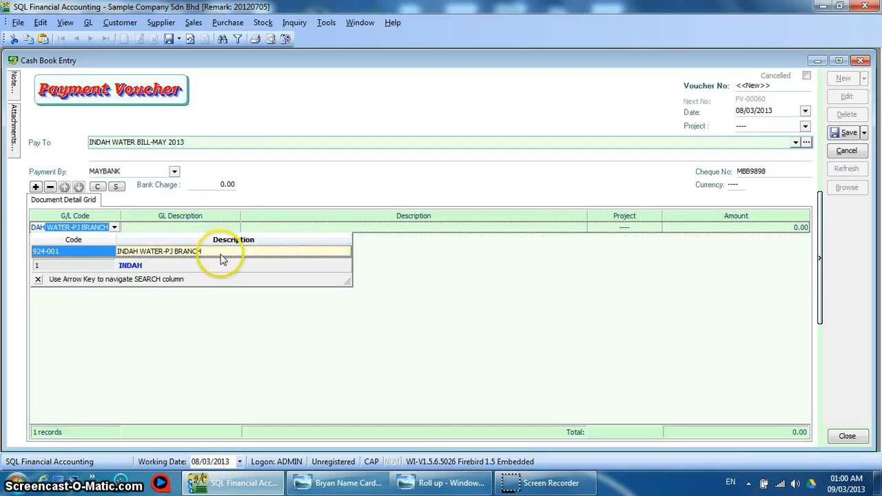
{"action": "left_click", "coordinate": [393, 229]}
{"action": "left_click", "coordinate": [731, 228]}
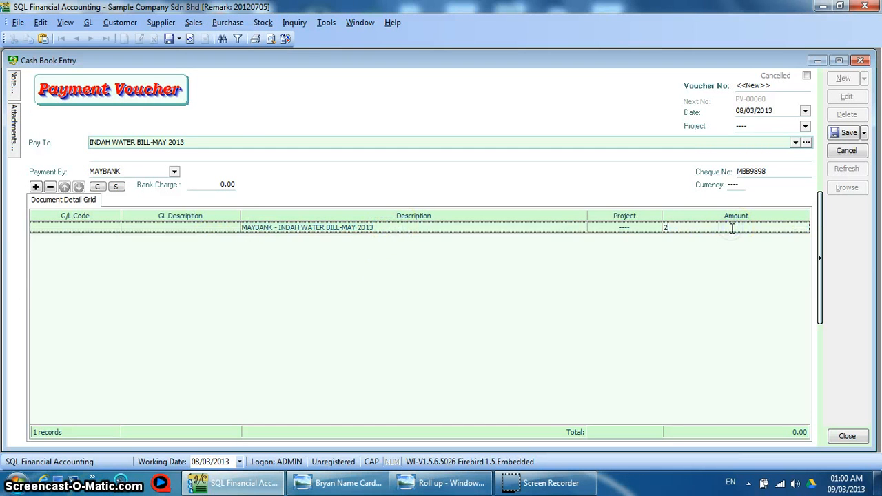
{"action": "type", "text": "209"}
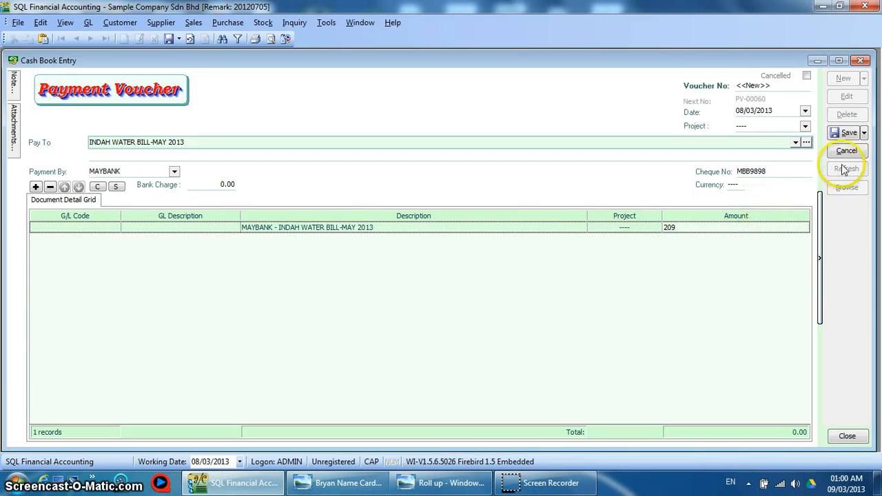
{"action": "left_click", "coordinate": [847, 132]}
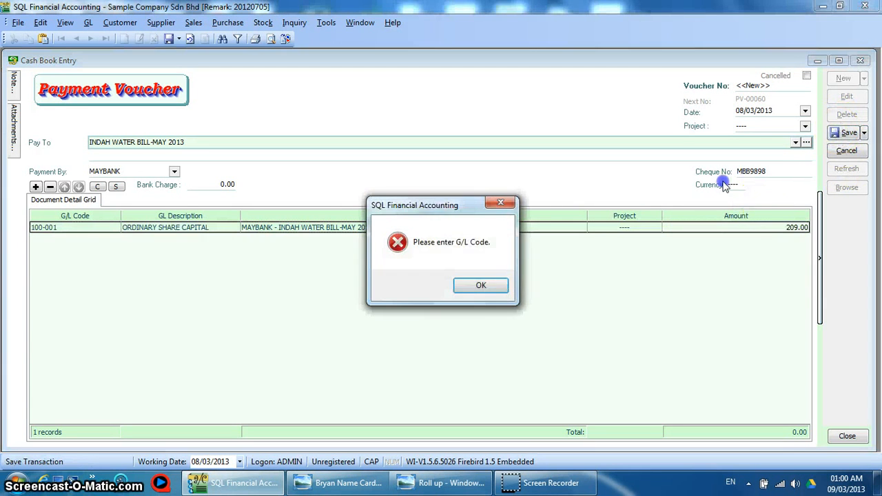
{"action": "left_click", "coordinate": [484, 285]}
- Set the detail line's G/L code to 924-001 INDAH WATER-PJ BRANCH and save the payment voucher
{"action": "left_click", "coordinate": [43, 229]}
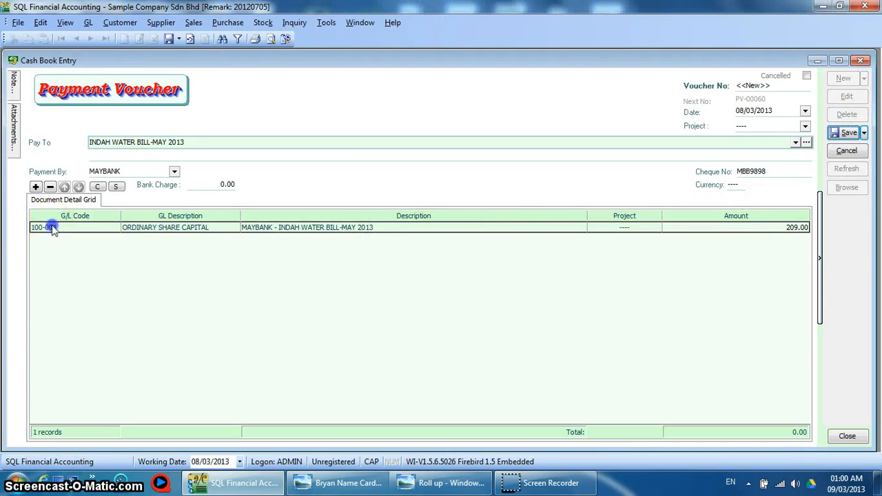
{"action": "left_click", "coordinate": [104, 228]}
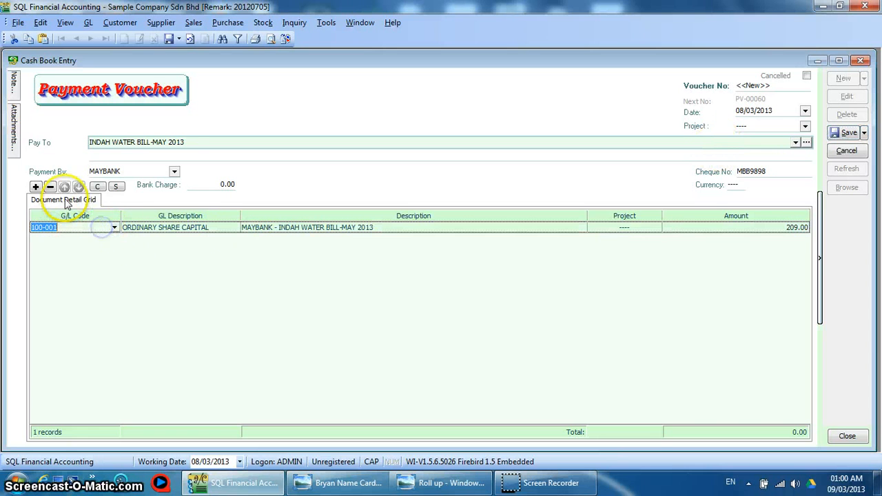
{"action": "type", "text": "INDA"}
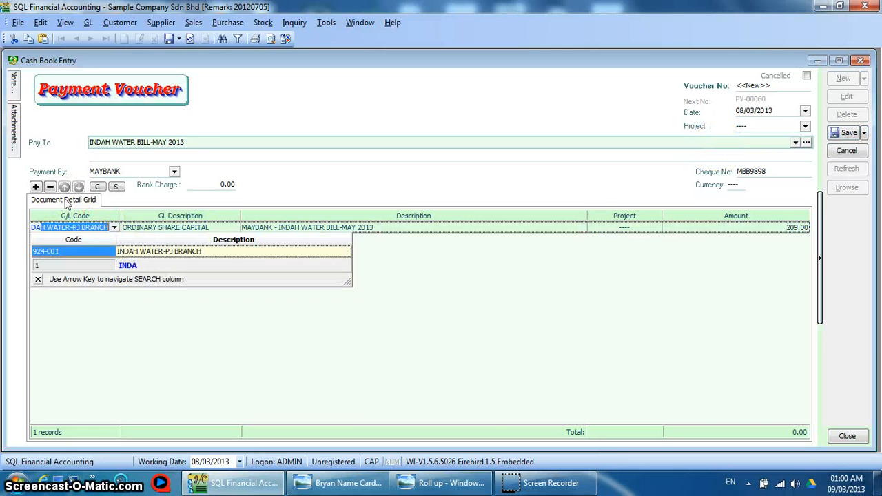
{"action": "type", "text": "H"}
{"action": "key", "text": "Return"}
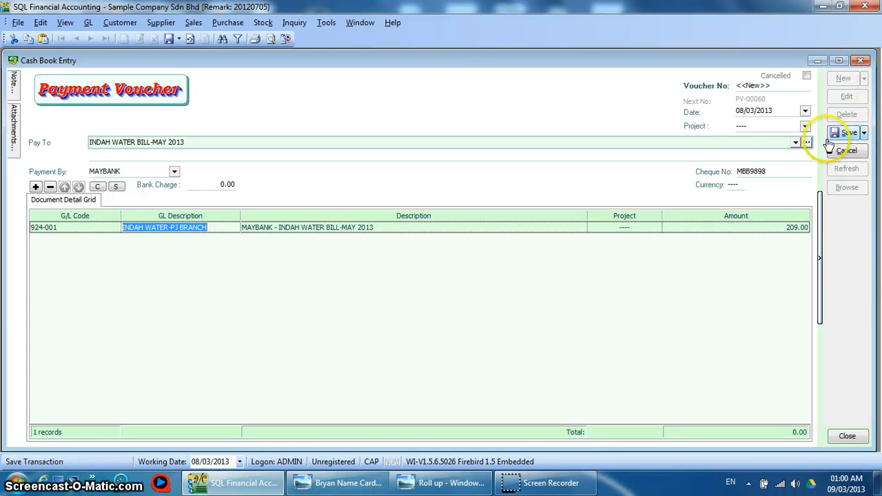
{"action": "left_click", "coordinate": [849, 132]}
{"action": "left_click", "coordinate": [481, 245]}
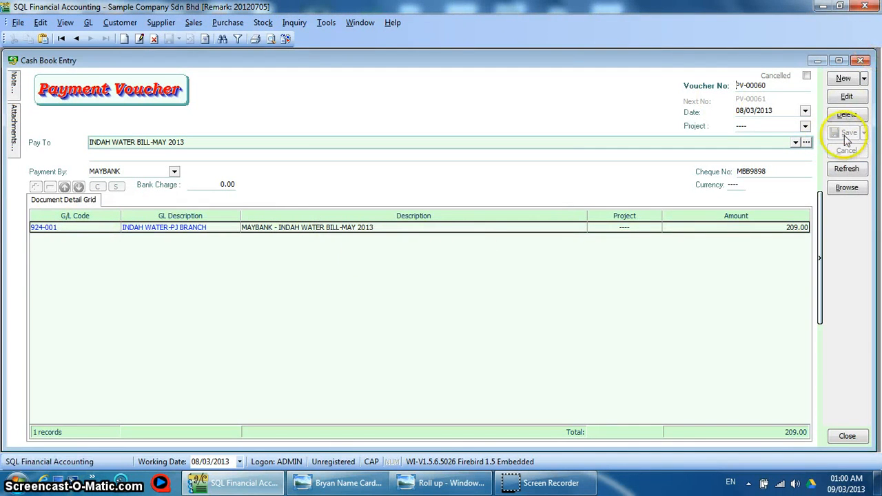
- Filter the cash book voucher list by the description INDAH and go through the matching vouchers
{"action": "left_click", "coordinate": [847, 187]}
{"action": "left_click", "coordinate": [303, 88]}
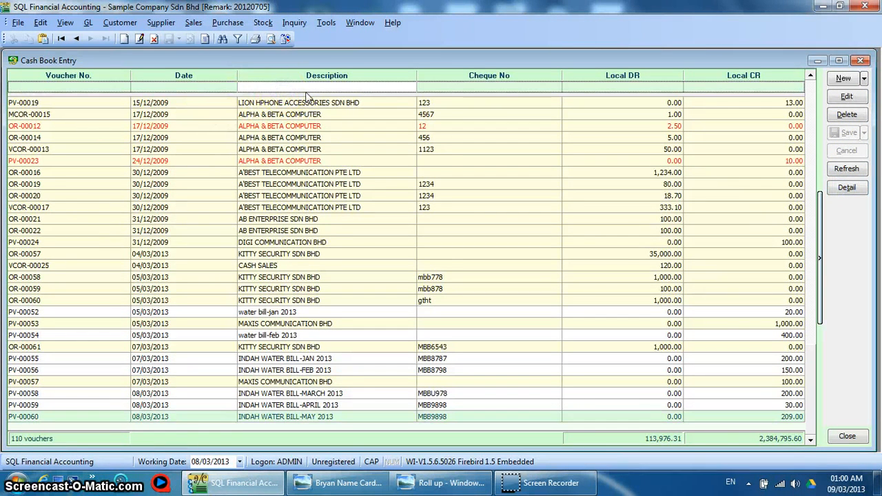
{"action": "type", "text": "INDAH"}
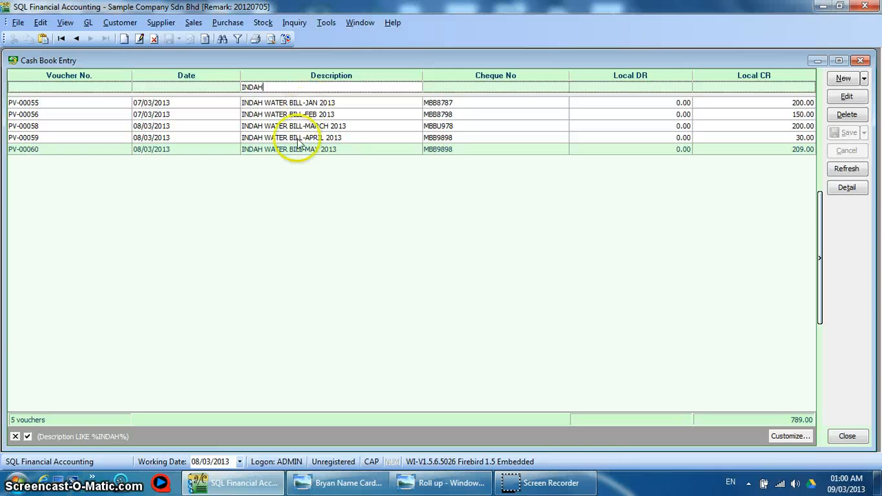
{"action": "left_click", "coordinate": [308, 115]}
{"action": "left_click", "coordinate": [312, 127]}
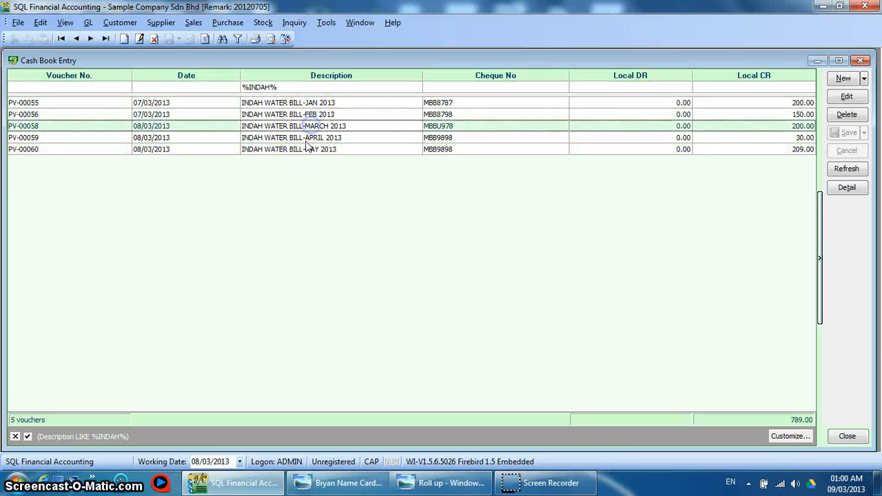
{"action": "left_click", "coordinate": [309, 139]}
{"action": "left_click", "coordinate": [305, 151]}
- Clear the description filter and filter the cash book vouchers by cheque number 7789
{"action": "left_click", "coordinate": [326, 86]}
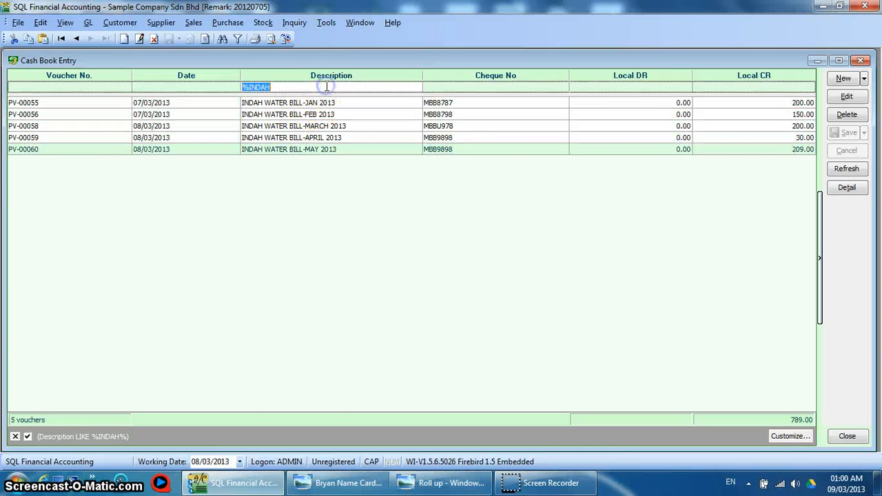
{"action": "key", "text": "Delete"}
{"action": "left_click", "coordinate": [449, 87]}
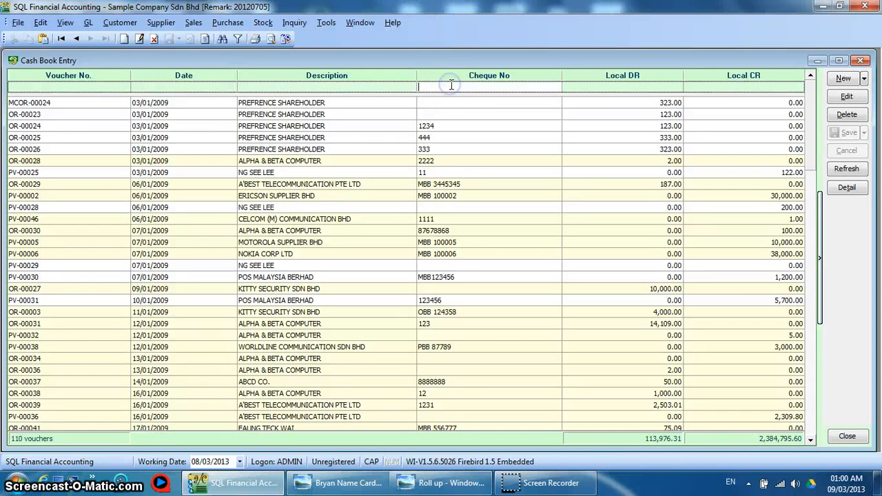
{"action": "type", "text": "7789"}
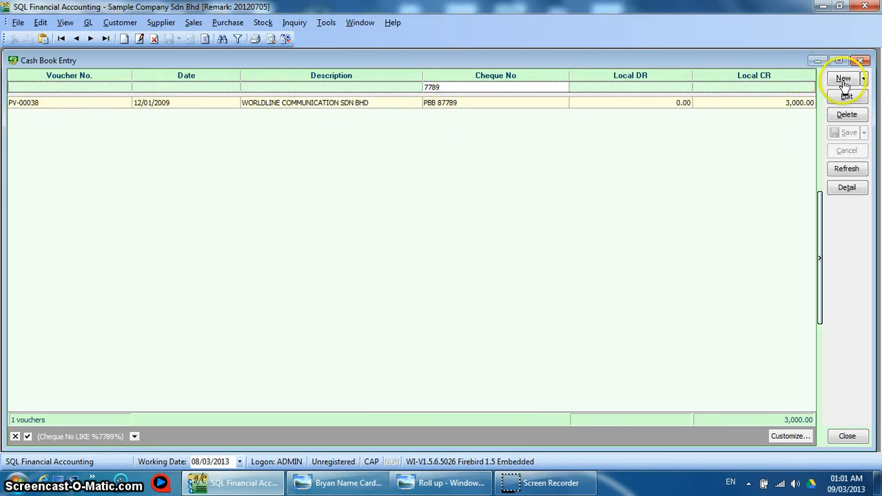
- Check the feature list on the Roll up poster, and view the searchable modules in SQL Power Search Engine
{"action": "left_click", "coordinate": [417, 486]}
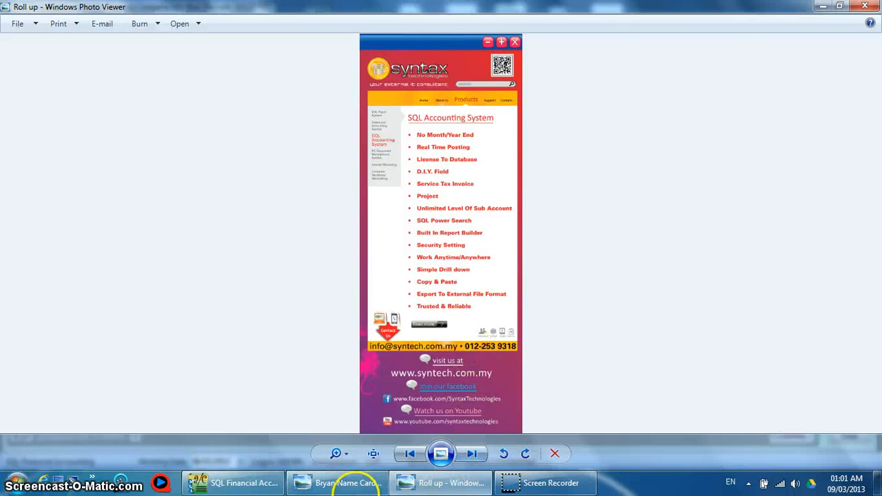
{"action": "left_click", "coordinate": [219, 481]}
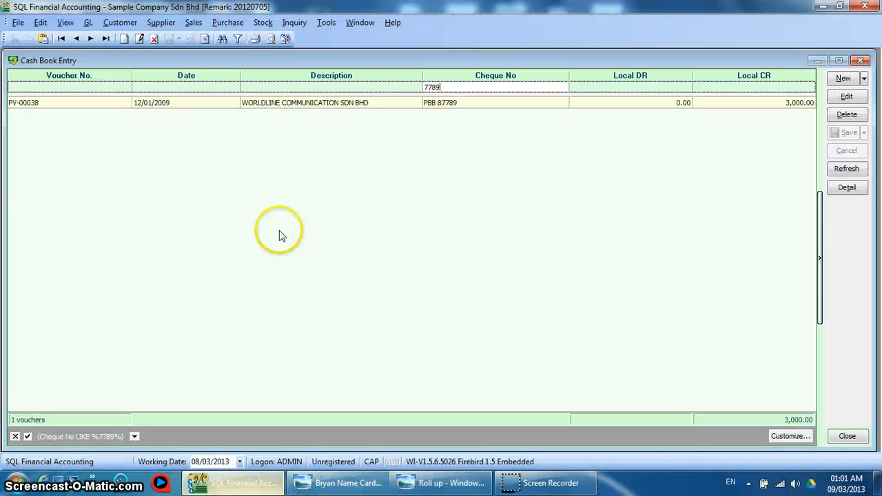
{"action": "left_click", "coordinate": [295, 22]}
{"action": "left_click", "coordinate": [317, 121]}
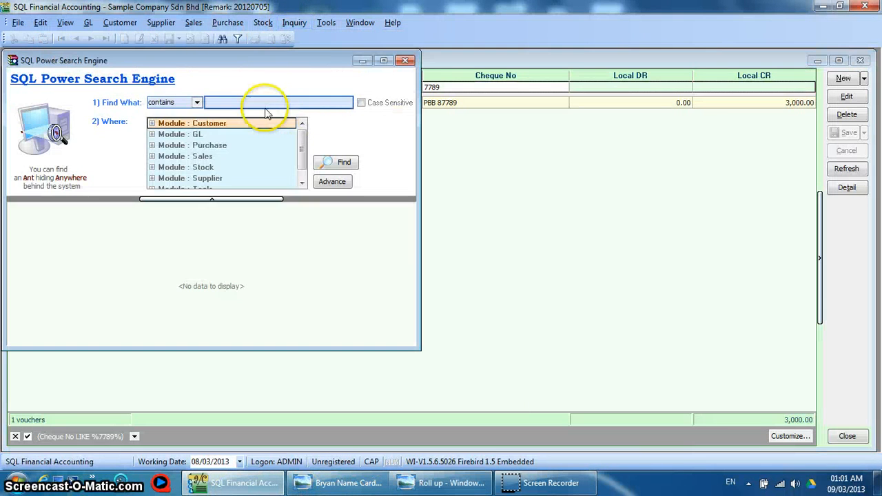
{"action": "left_click", "coordinate": [153, 124]}
{"action": "scroll", "coordinate": [207, 155], "scroll_direction": "down", "scroll_amount": 3}
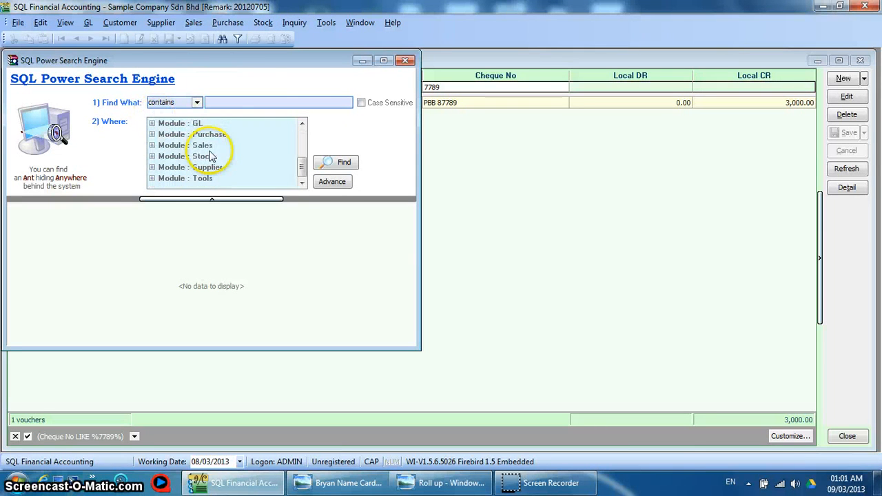
{"action": "left_click", "coordinate": [405, 59]}
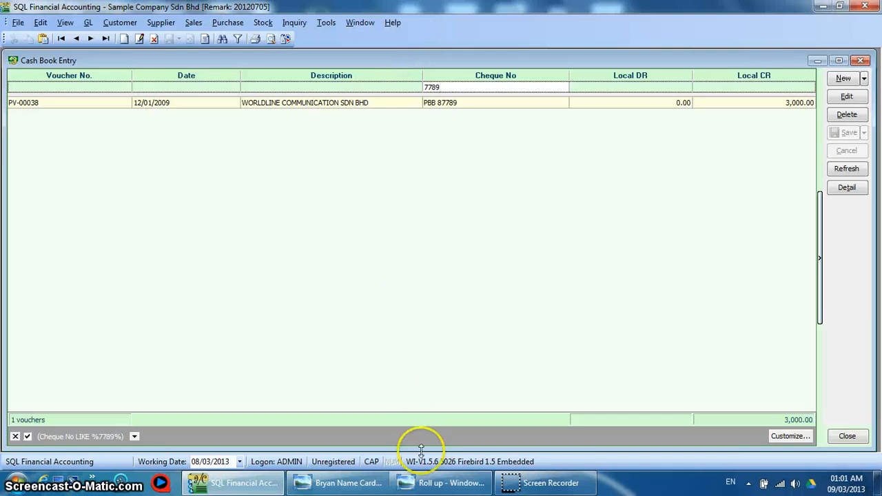
- Check the Roll up poster for the next feature, and close Cash Book Entry in SQL Financial Accounting
{"action": "left_click", "coordinate": [421, 481]}
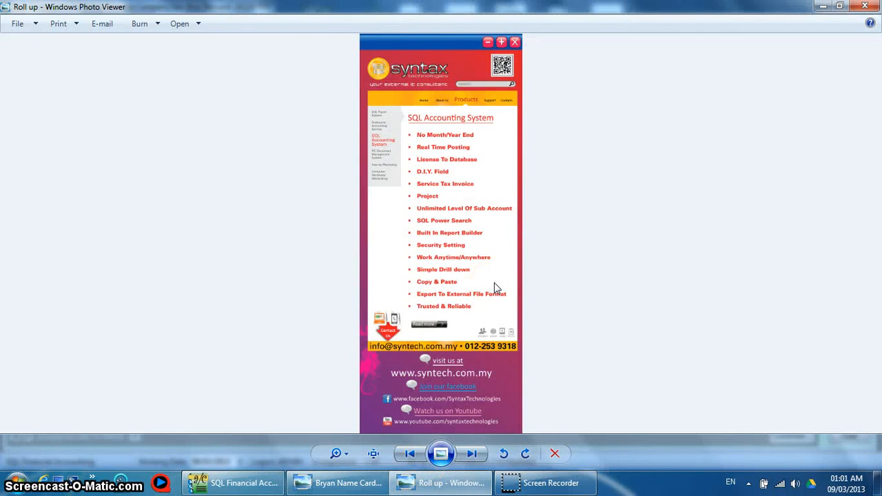
{"action": "left_click", "coordinate": [315, 475]}
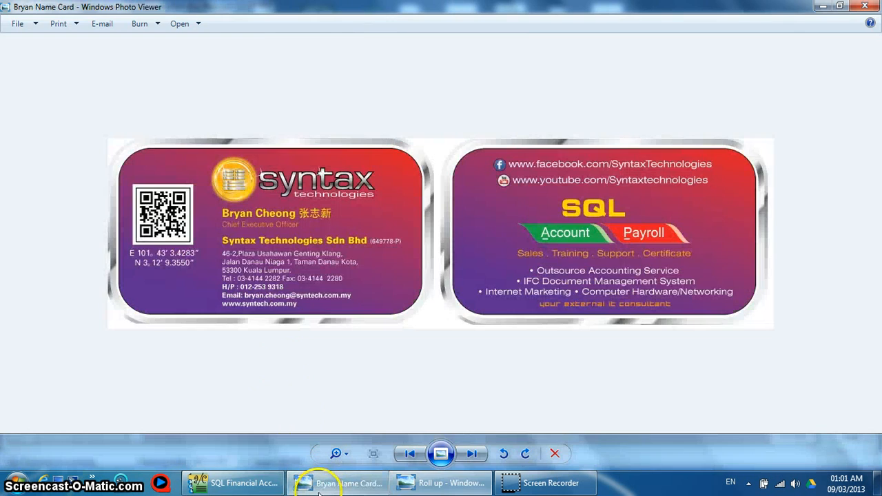
{"action": "left_click", "coordinate": [235, 482]}
{"action": "left_click", "coordinate": [860, 60]}
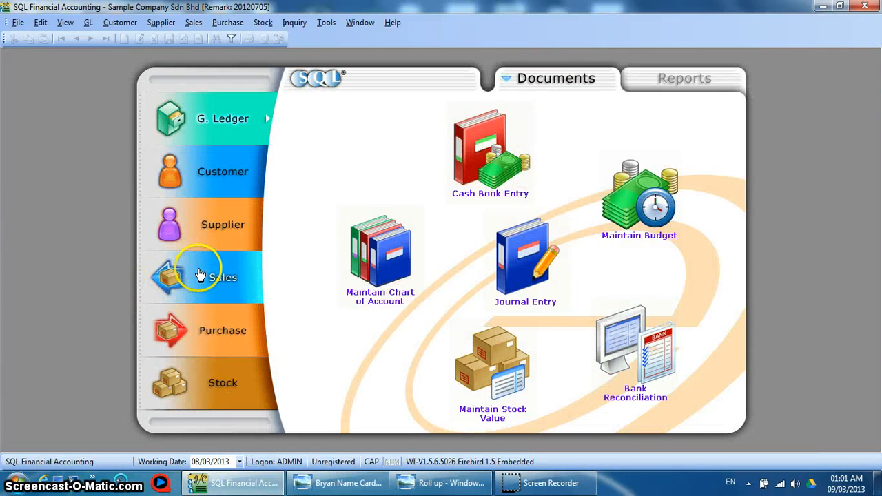
- Open sales quotation QT-00004 for AB ENTERPRISE SDN BHD and examine its print preview
{"action": "left_click", "coordinate": [214, 278]}
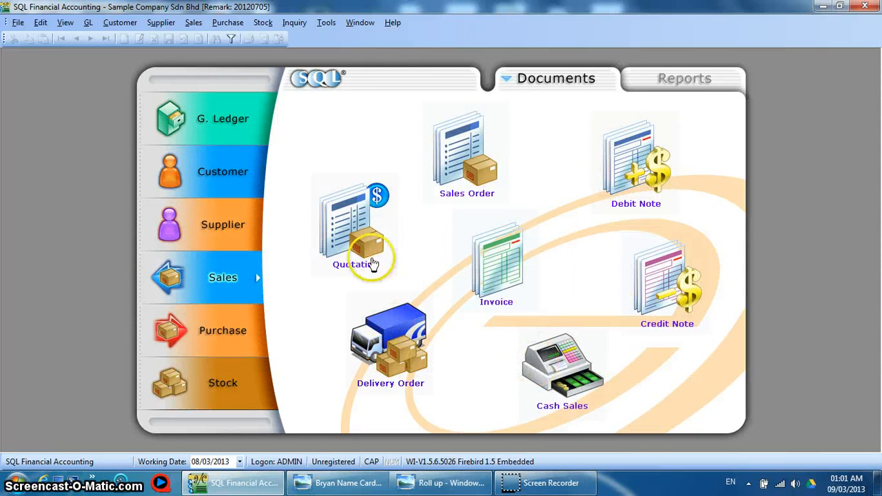
{"action": "left_click", "coordinate": [359, 238]}
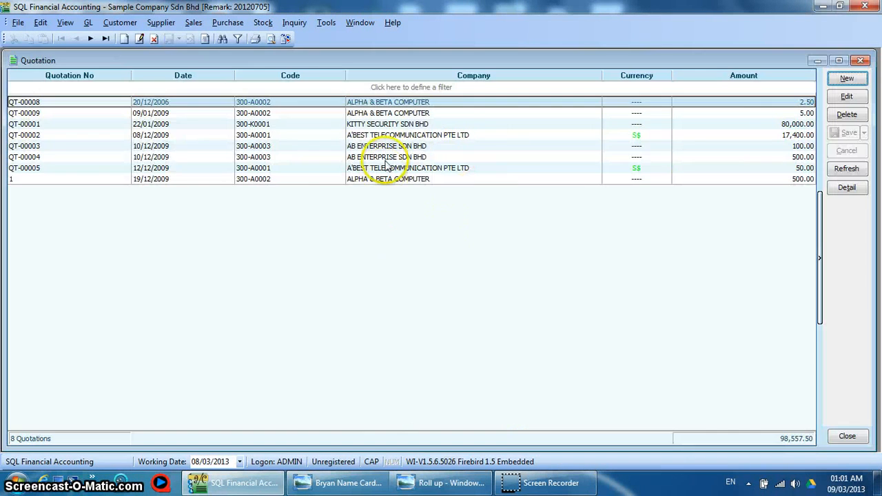
{"action": "double_click", "coordinate": [384, 157]}
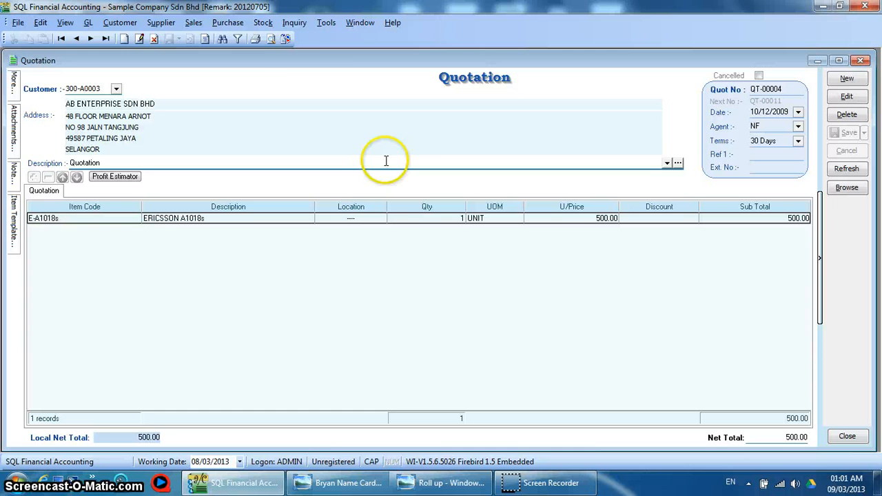
{"action": "left_click", "coordinate": [270, 39]}
{"action": "double_click", "coordinate": [397, 221]}
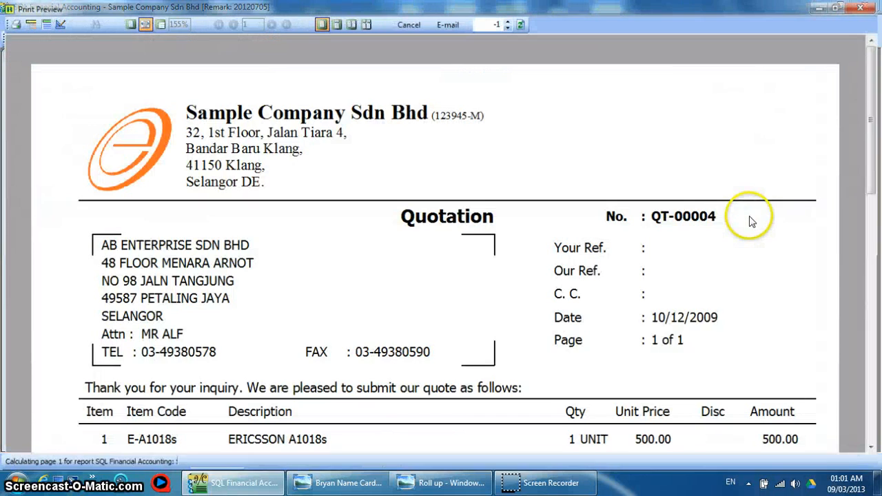
{"action": "scroll", "coordinate": [751, 221], "scroll_direction": "down", "scroll_amount": 4}
{"action": "scroll", "coordinate": [752, 221], "scroll_direction": "up", "scroll_amount": 3}
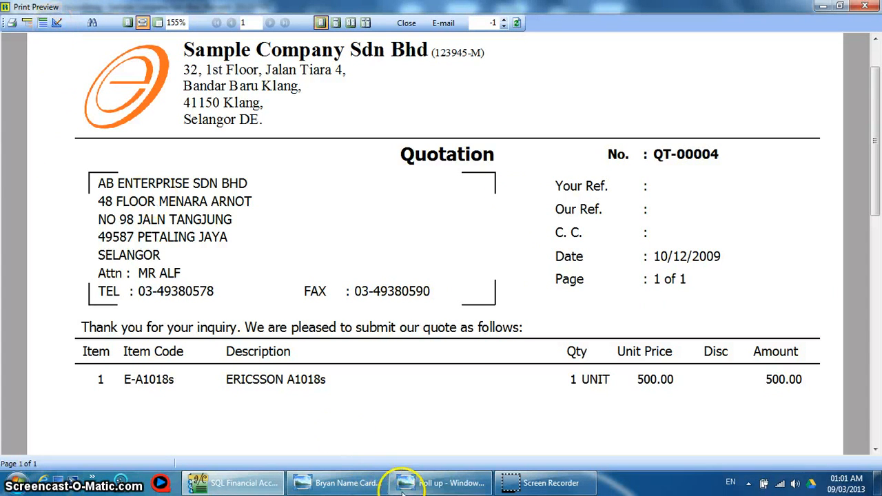
- Open the previewed sales quotation's layout in the Report Designer
{"action": "left_click", "coordinate": [348, 483]}
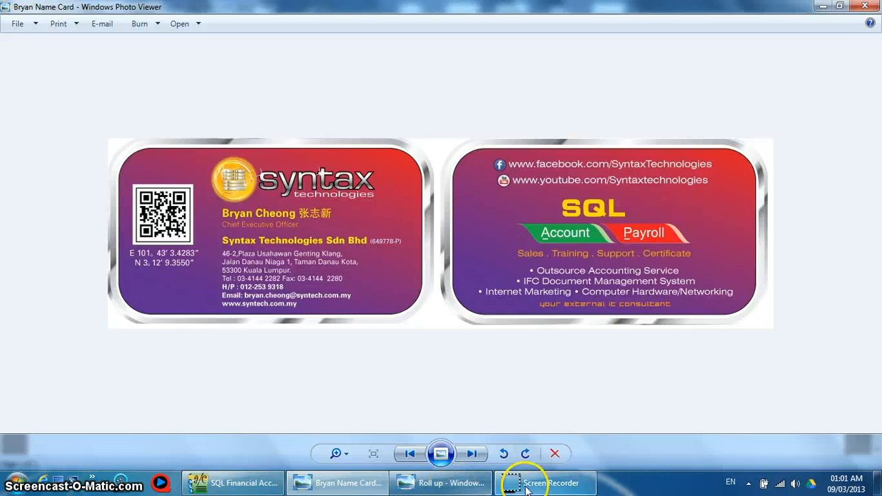
{"action": "left_click", "coordinate": [275, 484]}
{"action": "left_click", "coordinate": [62, 27]}
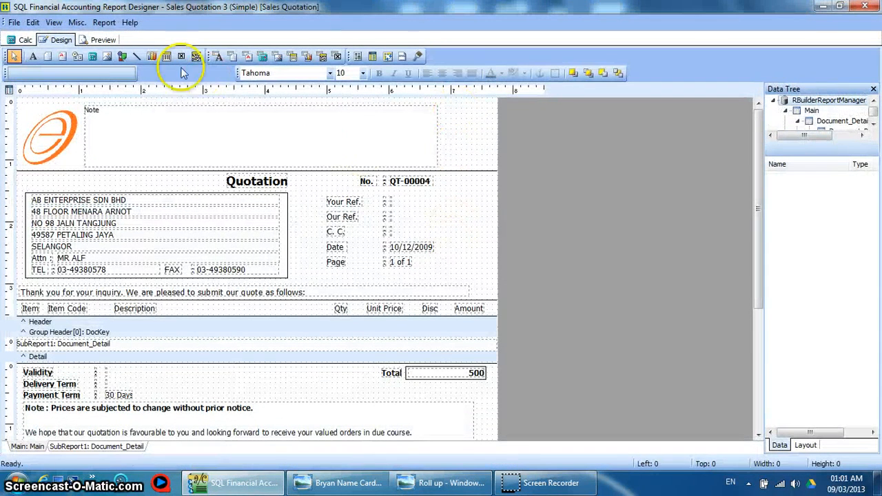
- Add a database text field bound to Agent in the quotation header and place it below the page number
{"action": "left_click", "coordinate": [217, 57]}
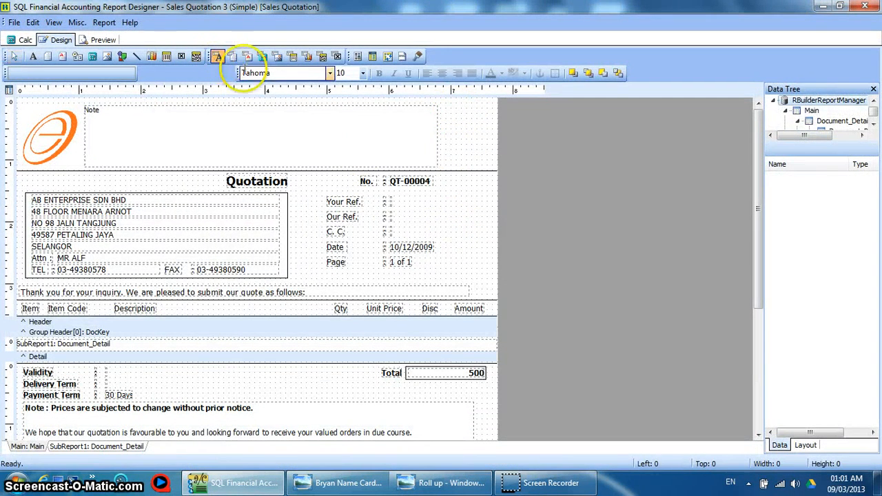
{"action": "left_click", "coordinate": [421, 193]}
{"action": "left_click", "coordinate": [227, 74]}
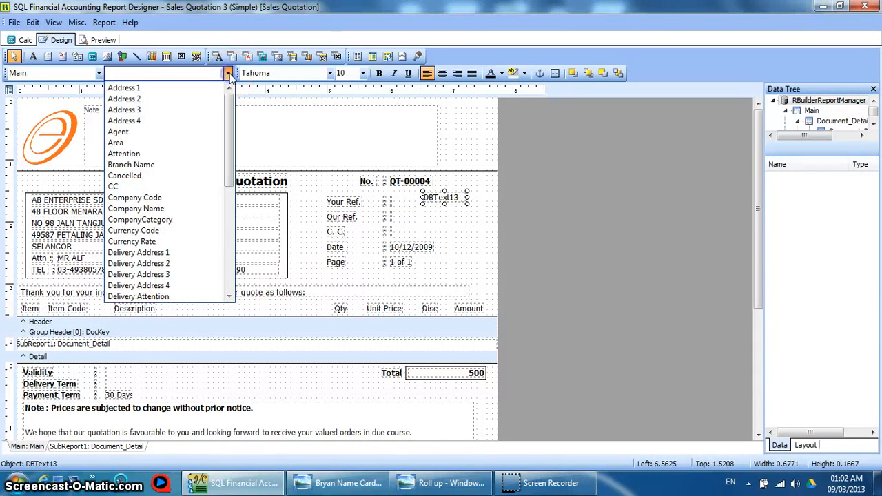
{"action": "left_click", "coordinate": [183, 133]}
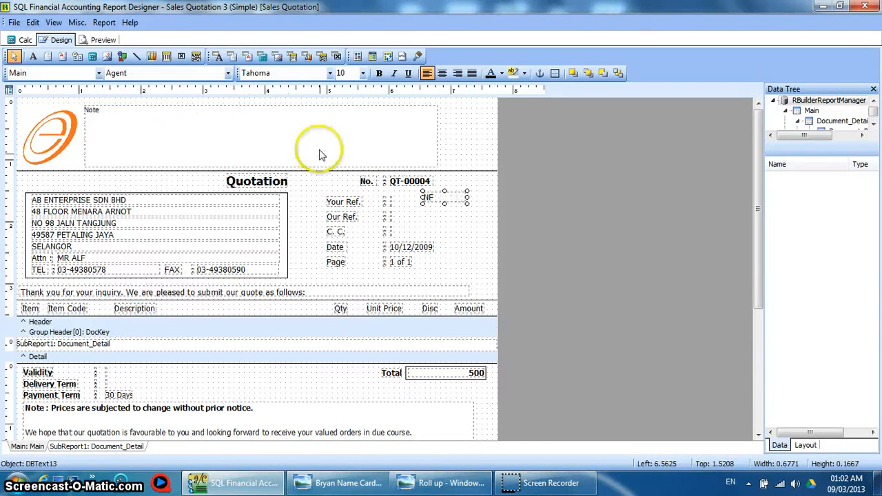
{"action": "left_click_drag", "start_coordinate": [445, 203], "coordinate": [405, 275]}
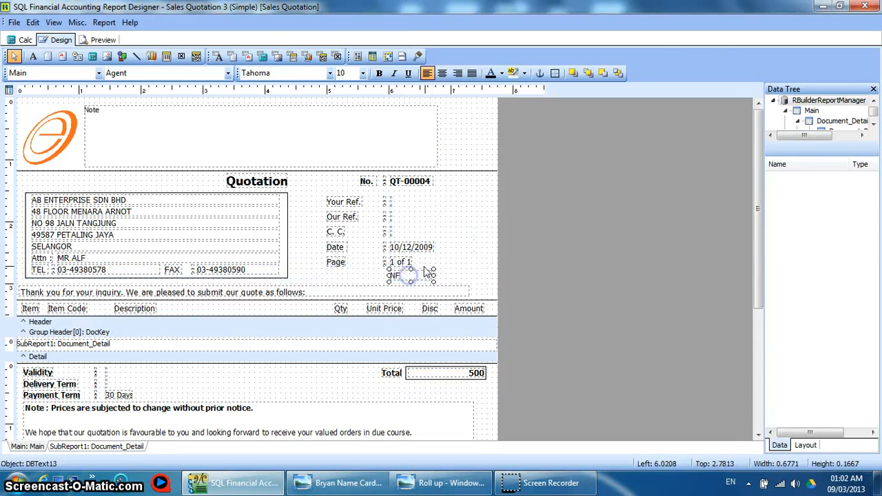
- Duplicate the Page label and its colon beside the new agent field, and change the copied label's text to Agent
{"action": "left_click", "coordinate": [448, 256]}
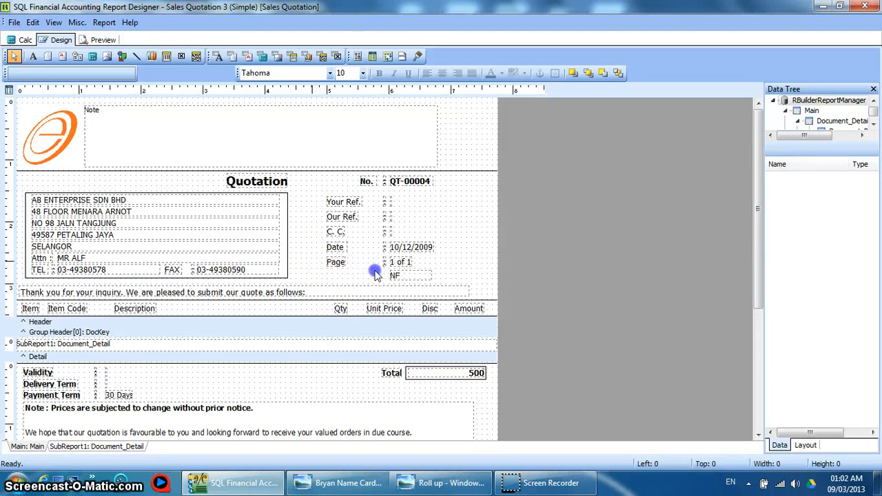
{"action": "left_click_drag", "start_coordinate": [386, 271], "coordinate": [341, 275]}
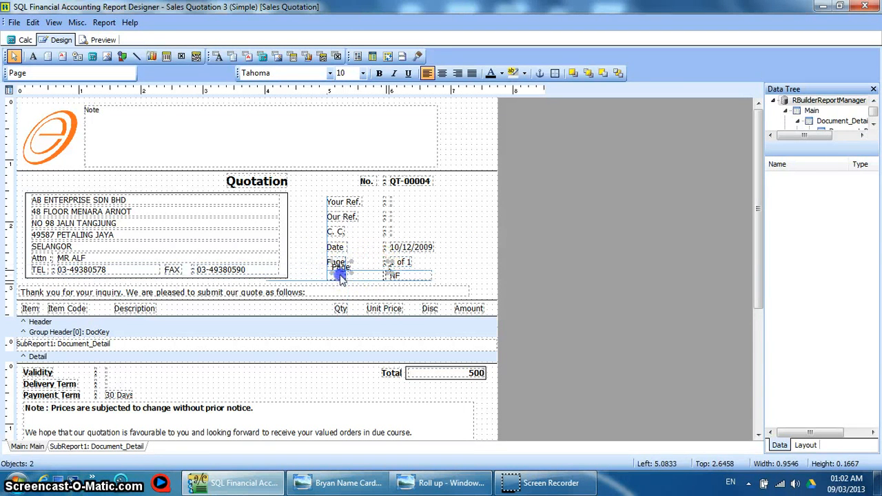
{"action": "left_click", "coordinate": [334, 276]}
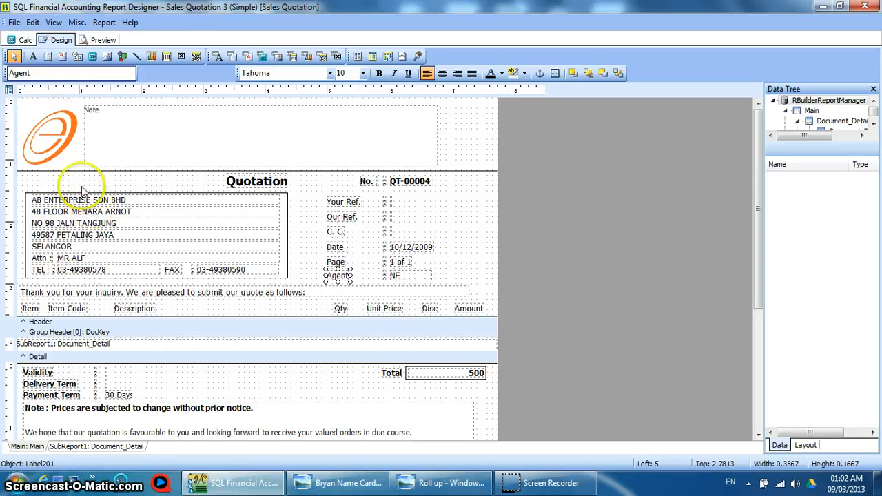
- Save the report as a copy named Sales Quotation 3 (Simple)-Agent and close the Report Designer
{"action": "left_click", "coordinate": [14, 22]}
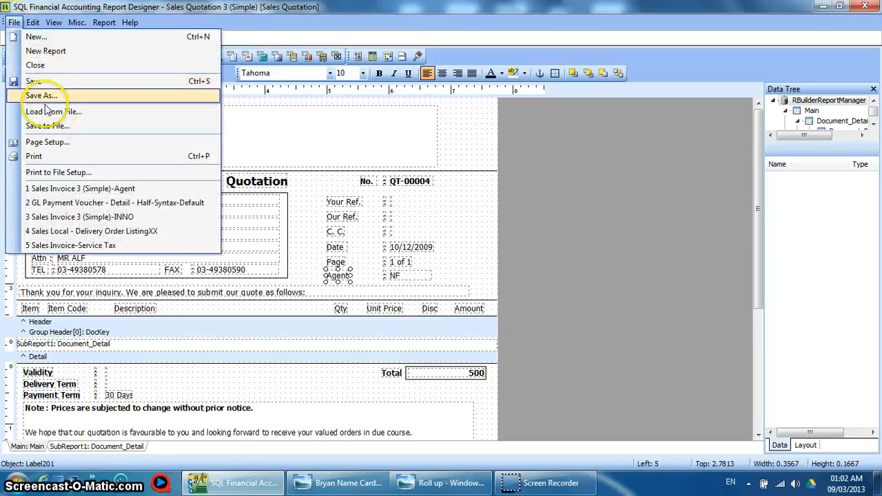
{"action": "left_click", "coordinate": [41, 90]}
{"action": "left_click", "coordinate": [446, 308]}
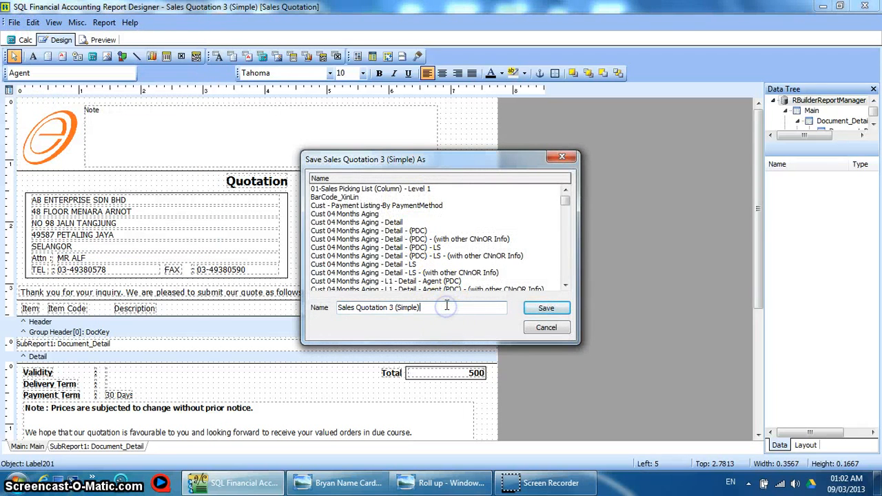
{"action": "type", "text": "-Agent"}
{"action": "left_click", "coordinate": [532, 309]}
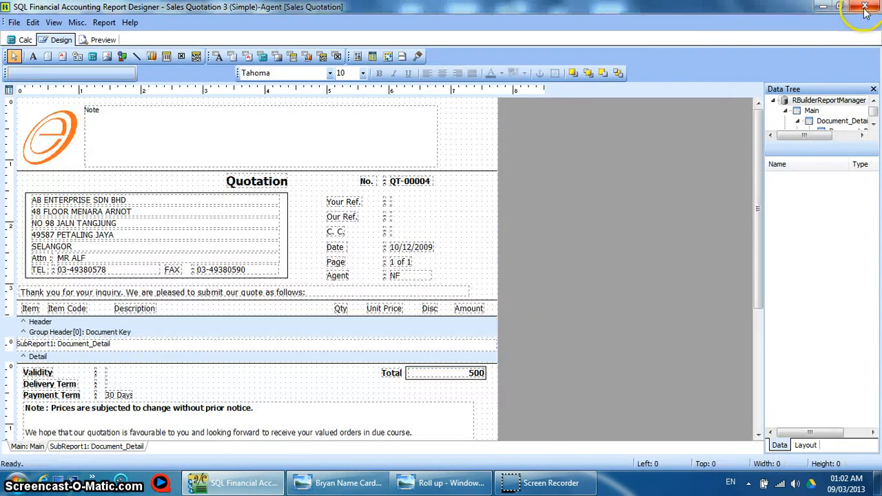
{"action": "left_click", "coordinate": [865, 7]}
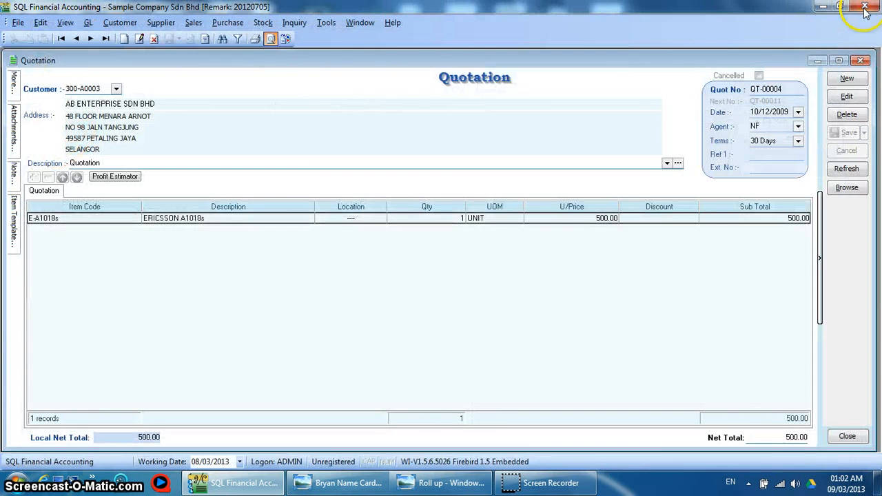
- Preview quotation QT-00004 with the custom agent report format, inspect the Agent line, and close the preview
{"action": "left_click", "coordinate": [272, 39]}
{"action": "double_click", "coordinate": [408, 234]}
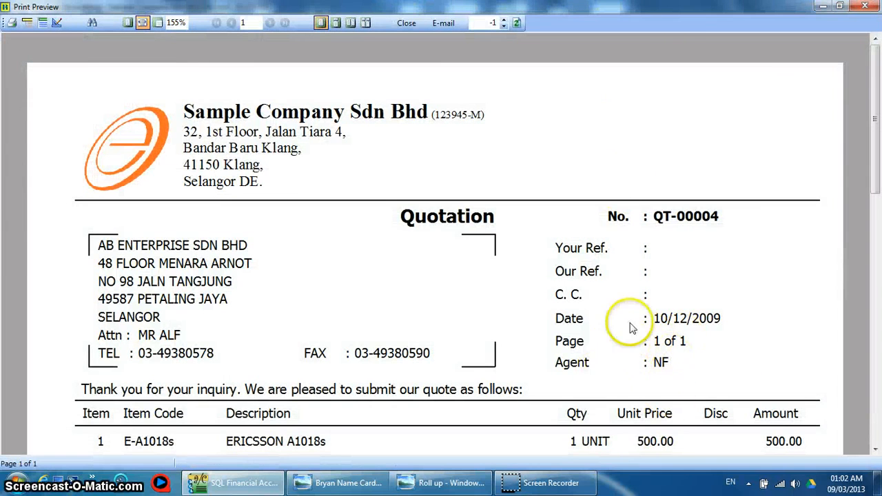
{"action": "scroll", "coordinate": [561, 338], "scroll_direction": "down", "scroll_amount": 3}
{"action": "scroll", "coordinate": [563, 320], "scroll_direction": "up", "scroll_amount": 2}
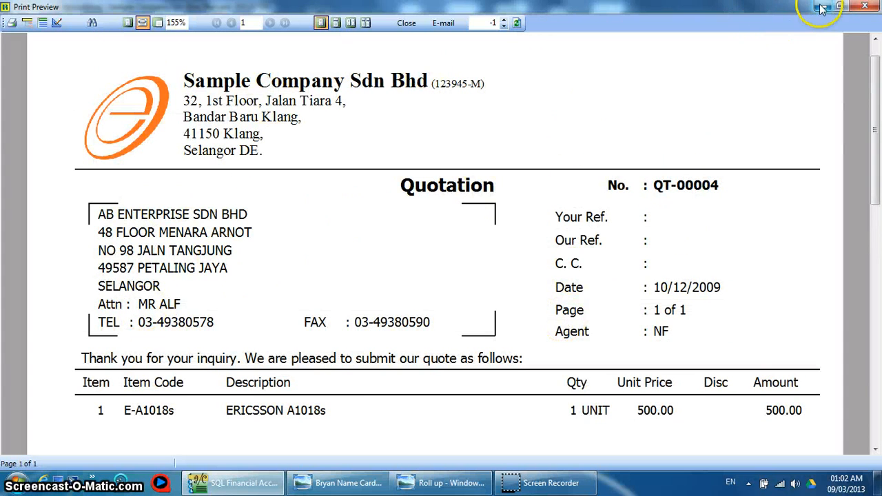
{"action": "left_click", "coordinate": [863, 7]}
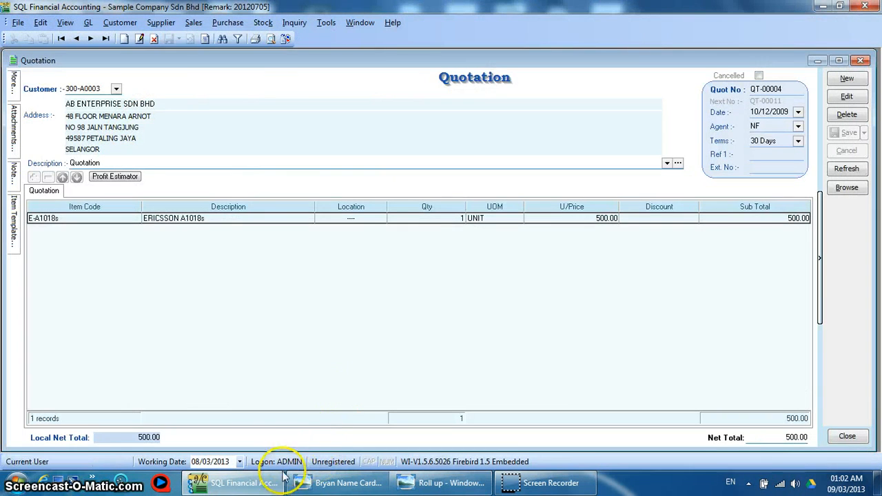
- Check the Roll up poster for the next feature, and close the quotation in SQL Financial Accounting
{"action": "left_click", "coordinate": [444, 483]}
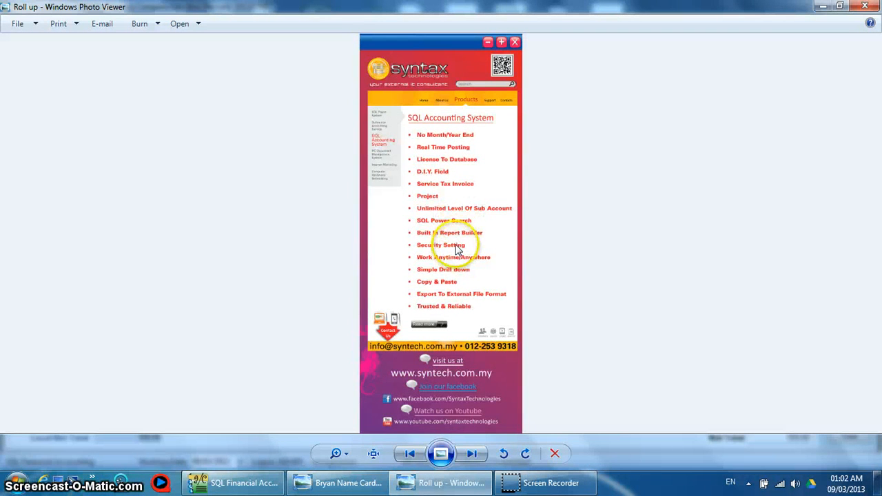
{"action": "left_click", "coordinate": [227, 481]}
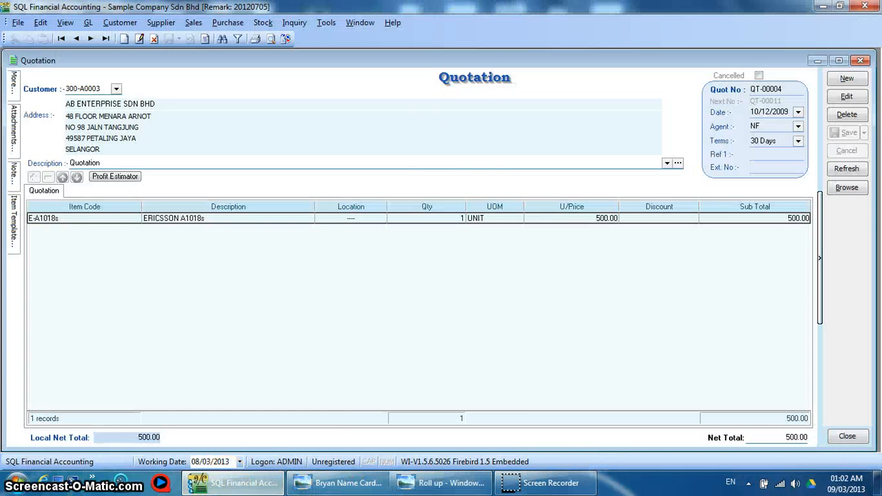
{"action": "left_click", "coordinate": [861, 61]}
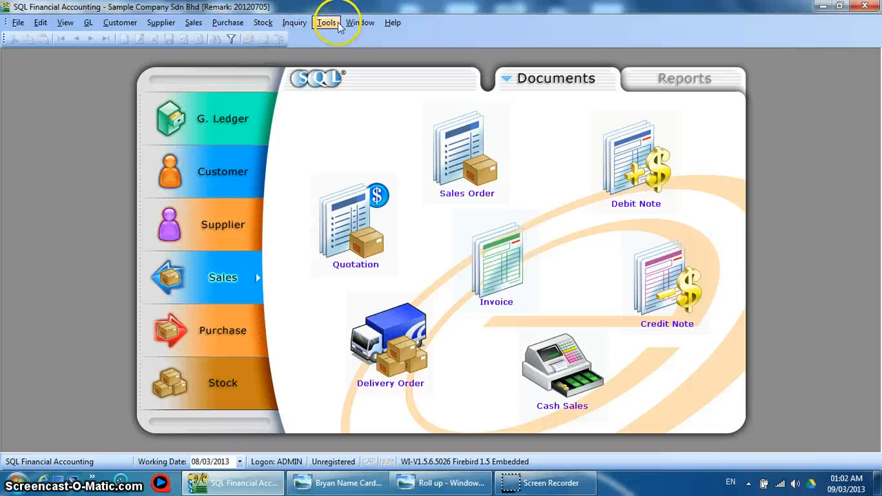
- Clear the Edit and Delete access rights on sales Invoice for user TEST, and close User Rights Assignment
{"action": "left_click", "coordinate": [318, 22]}
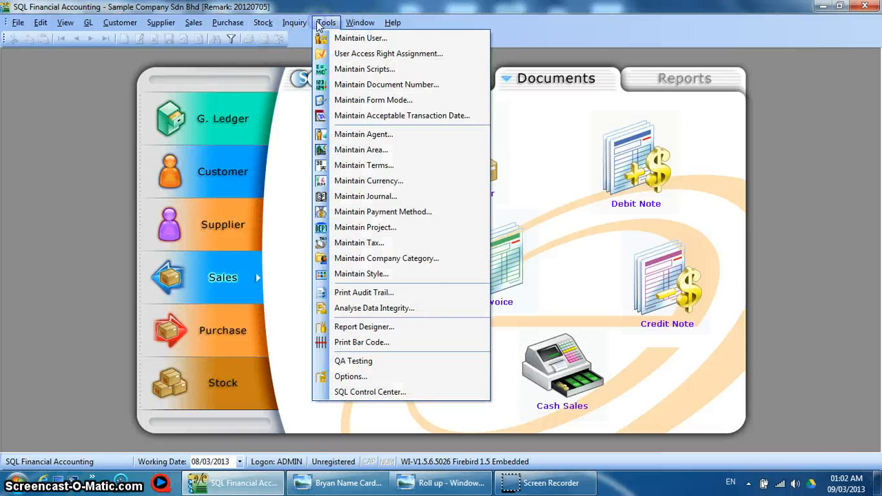
{"action": "left_click", "coordinate": [328, 61]}
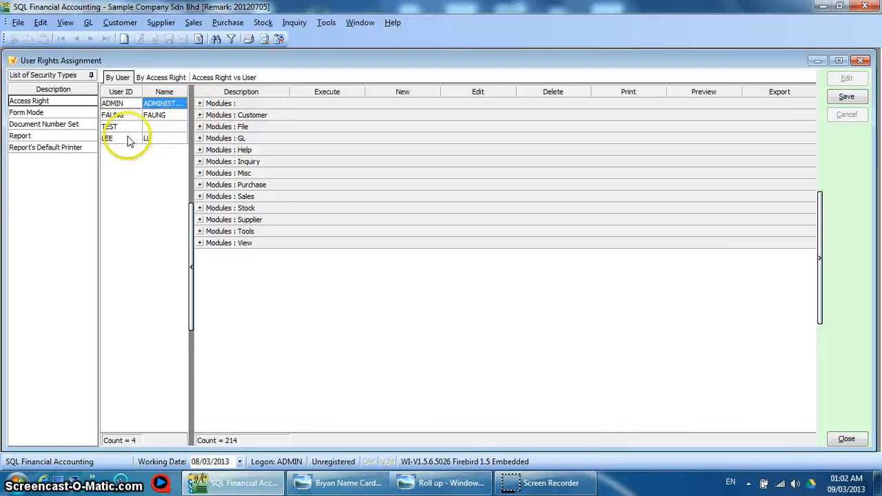
{"action": "left_click", "coordinate": [118, 128]}
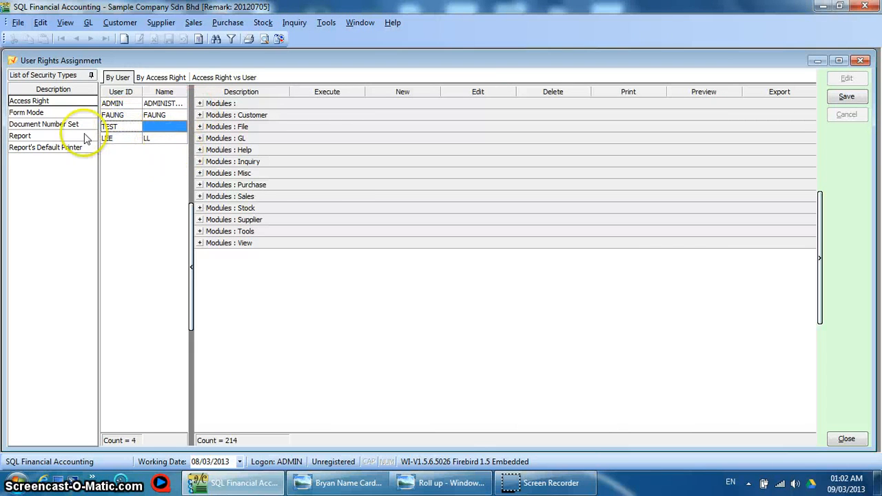
{"action": "left_click", "coordinate": [199, 197]}
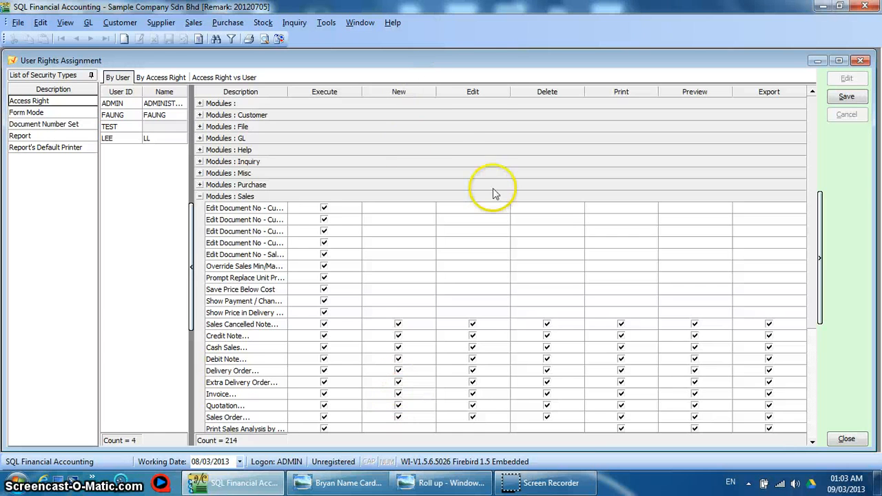
{"action": "left_click", "coordinate": [472, 393]}
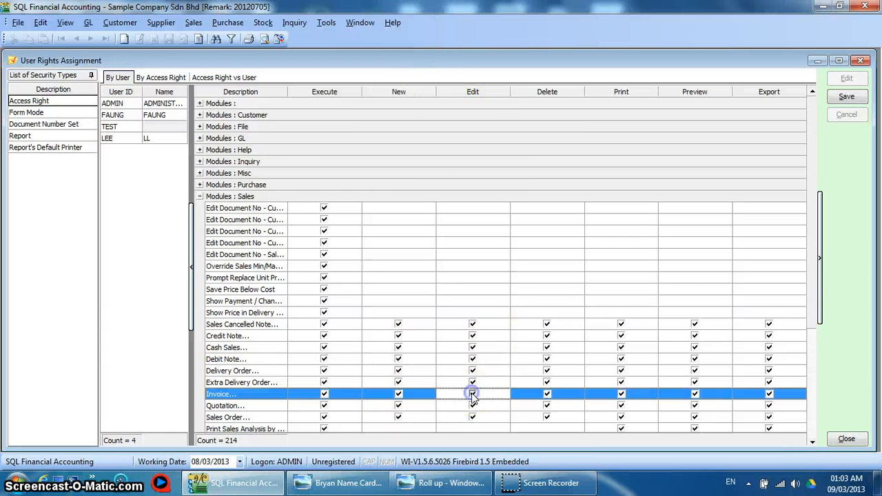
{"action": "left_click", "coordinate": [546, 394]}
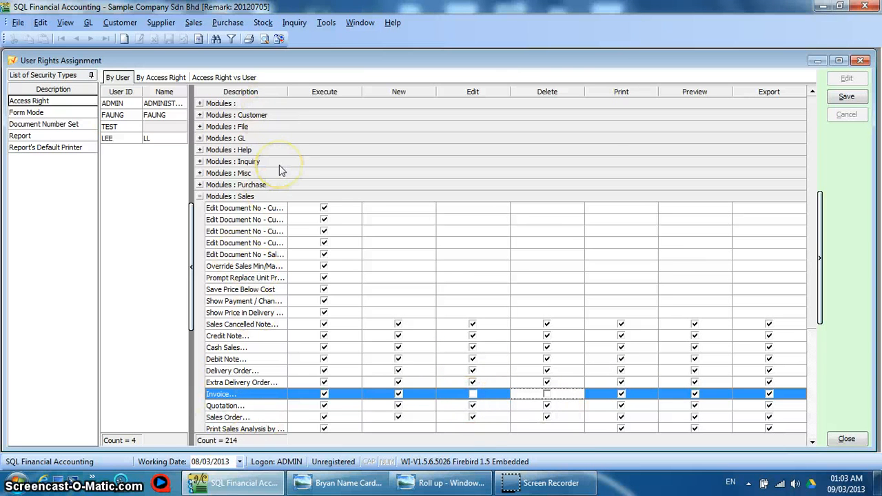
{"action": "left_click", "coordinate": [860, 61]}
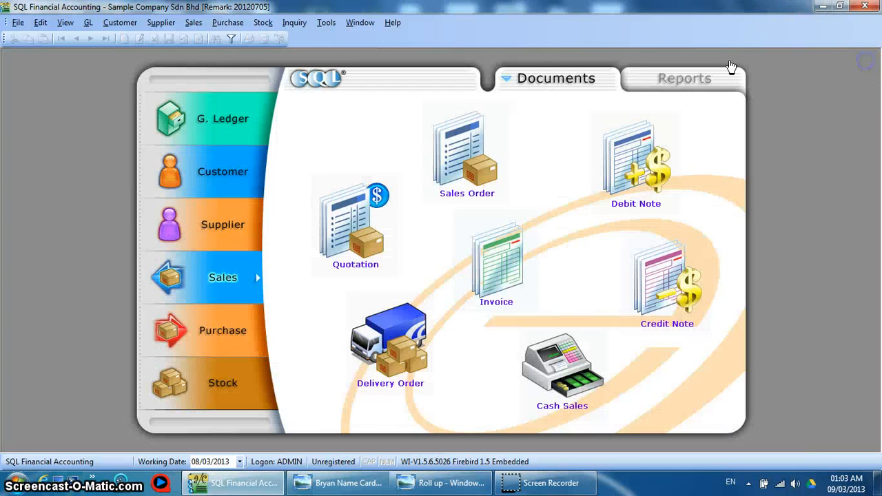
- List the audit trail for 01/03/2013 to 31/03/2013 with Insert events included, and select an inserted entry for invoice IV-00101
{"action": "left_click", "coordinate": [326, 22]}
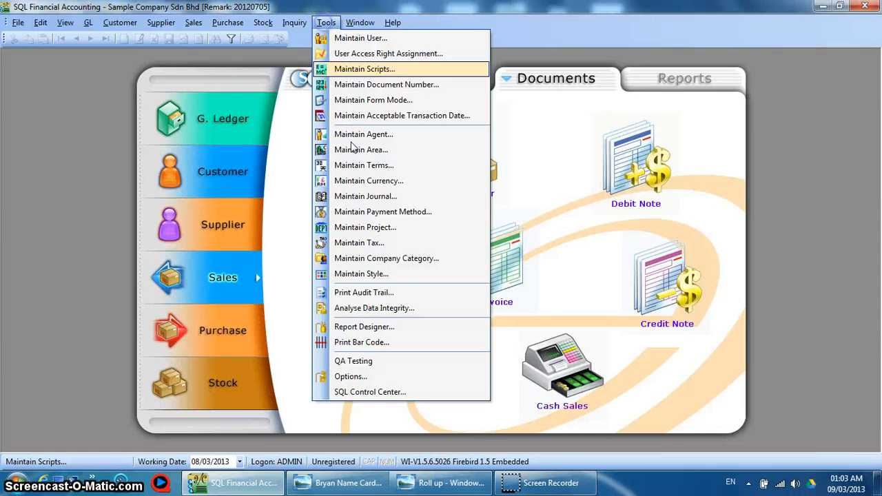
{"action": "left_click", "coordinate": [386, 291]}
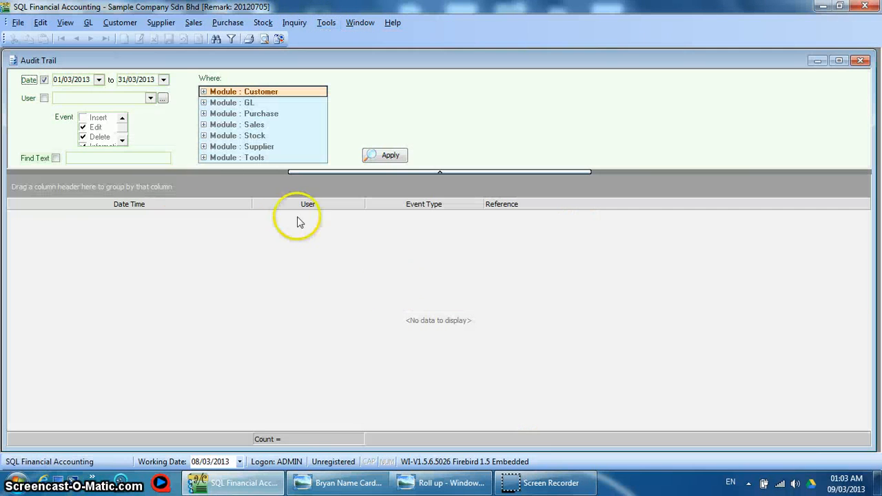
{"action": "left_click", "coordinate": [83, 117]}
{"action": "left_click", "coordinate": [381, 155]}
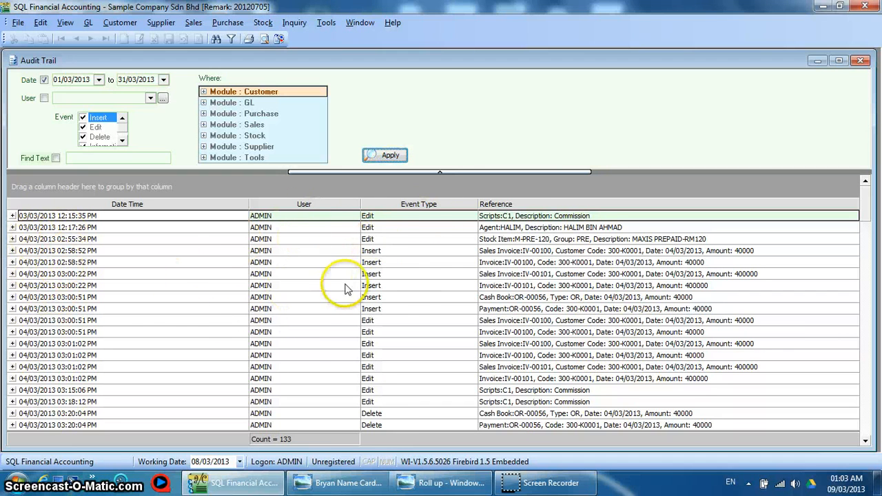
{"action": "left_click", "coordinate": [528, 286]}
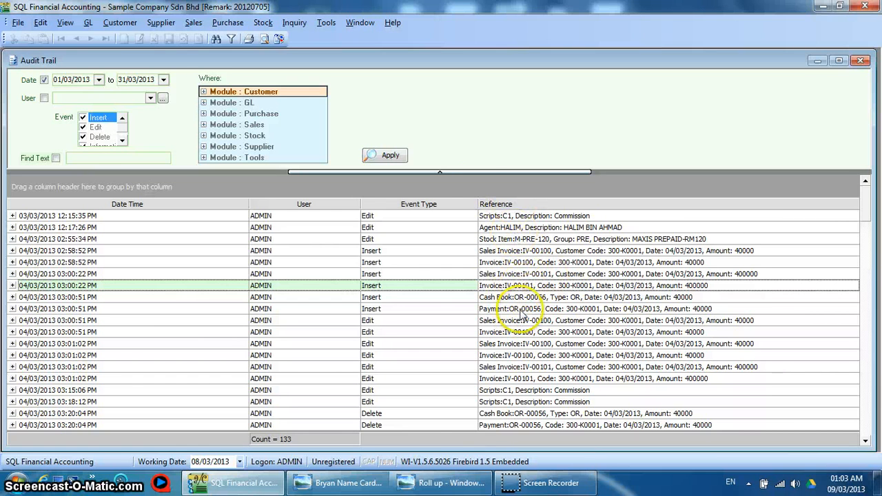
- View the Roll up poster's feature list and the company name card in Windows Photo Viewer, ending on the poster
{"action": "mouse_move", "coordinate": [413, 486]}
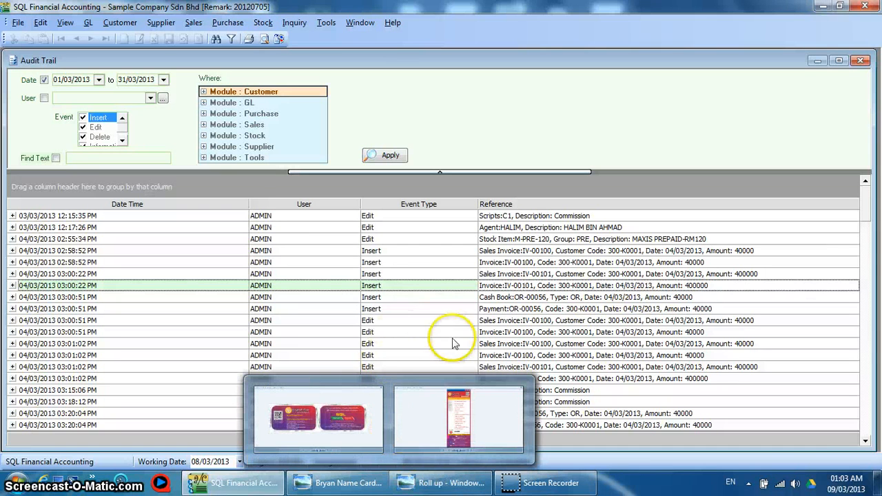
{"action": "left_click", "coordinate": [237, 488]}
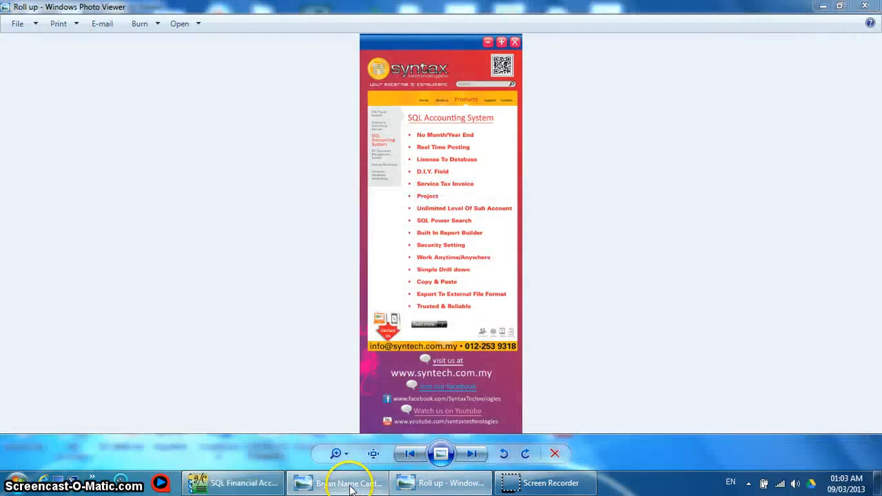
{"action": "left_click", "coordinate": [351, 488]}
{"action": "left_click", "coordinate": [319, 486]}
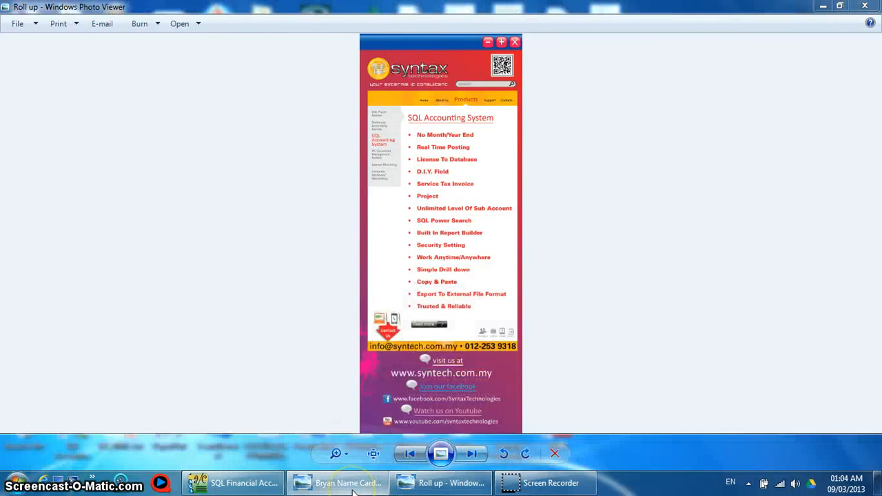
{"action": "left_click", "coordinate": [322, 484]}
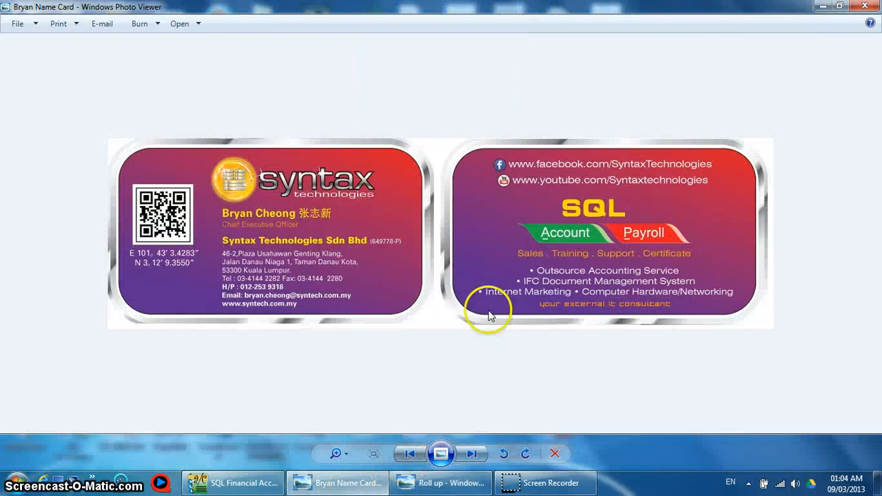
{"action": "left_click", "coordinate": [478, 489]}
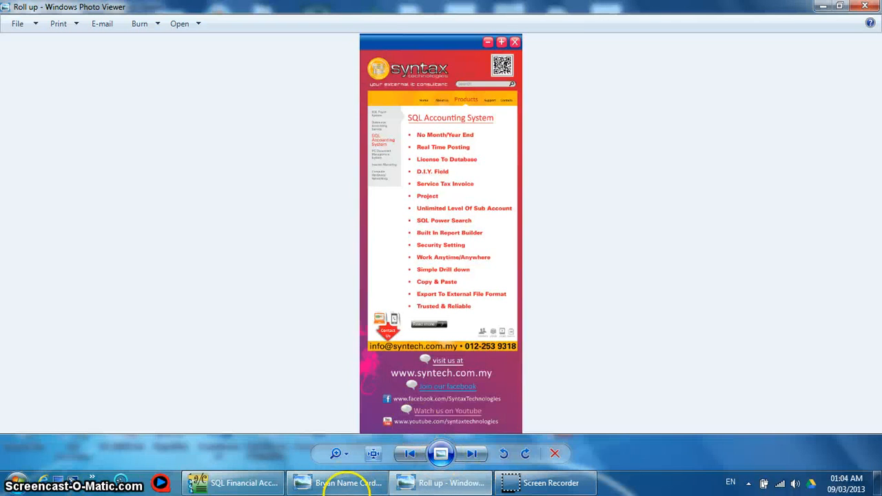
- Switch to SQL Financial Accounting, close the audit trail and bring up the sales Invoice window
{"action": "left_click", "coordinate": [238, 482]}
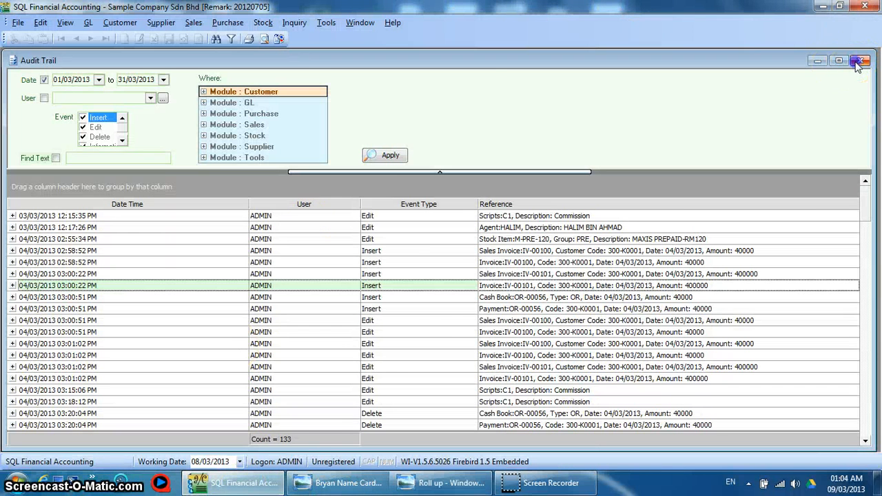
{"action": "left_click", "coordinate": [860, 61]}
{"action": "left_click", "coordinate": [507, 276]}
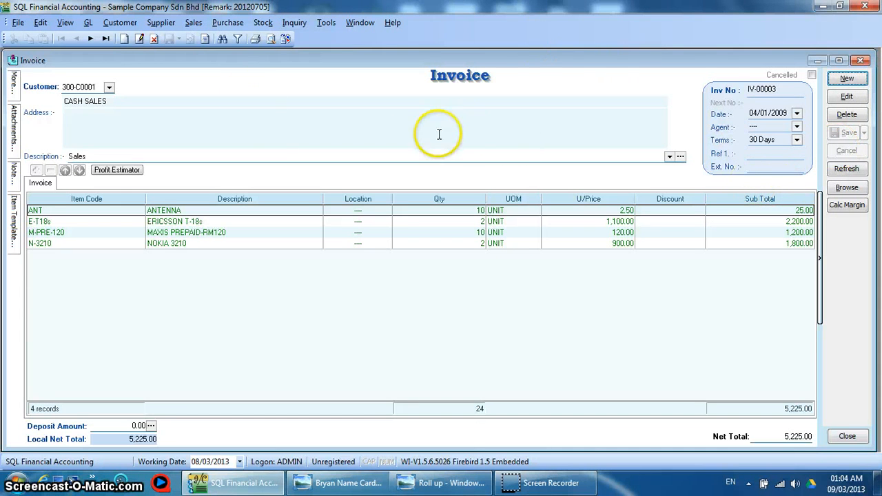
- Browse the sales invoices and copy invoice IV-00061 for KITTY SECURITY SDN BHD
{"action": "left_click", "coordinate": [849, 188]}
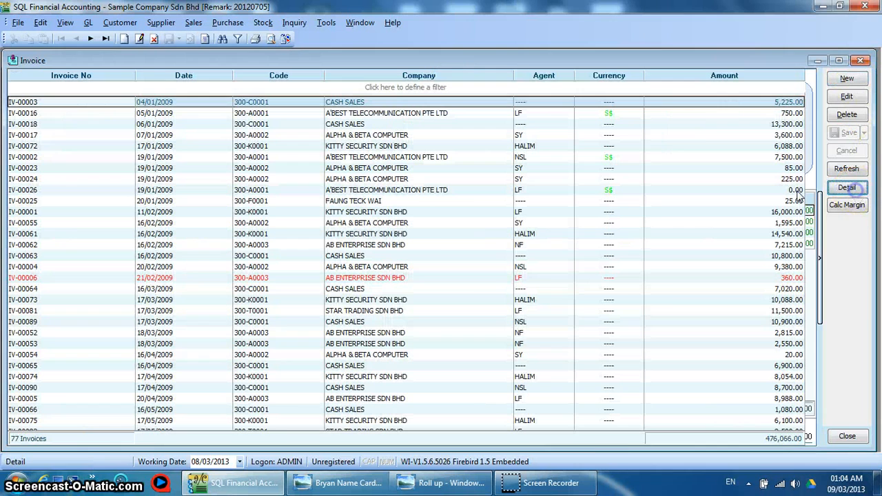
{"action": "left_click", "coordinate": [743, 233]}
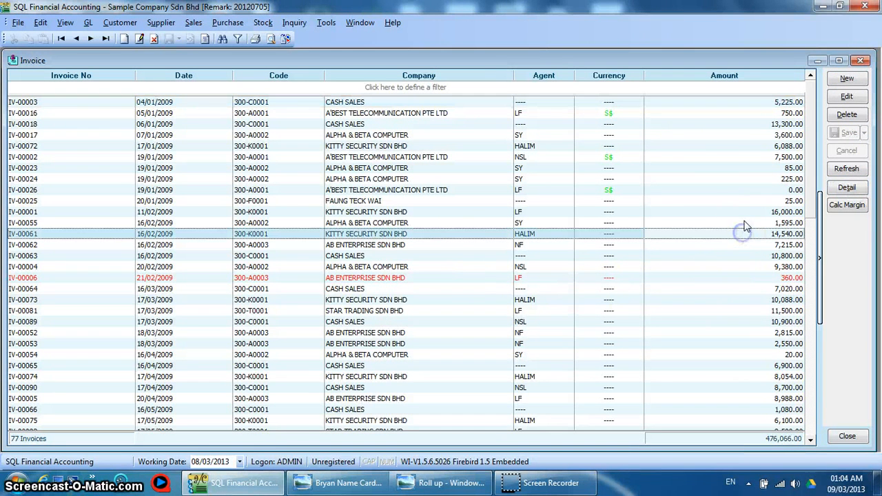
{"action": "right_click", "coordinate": [405, 237]}
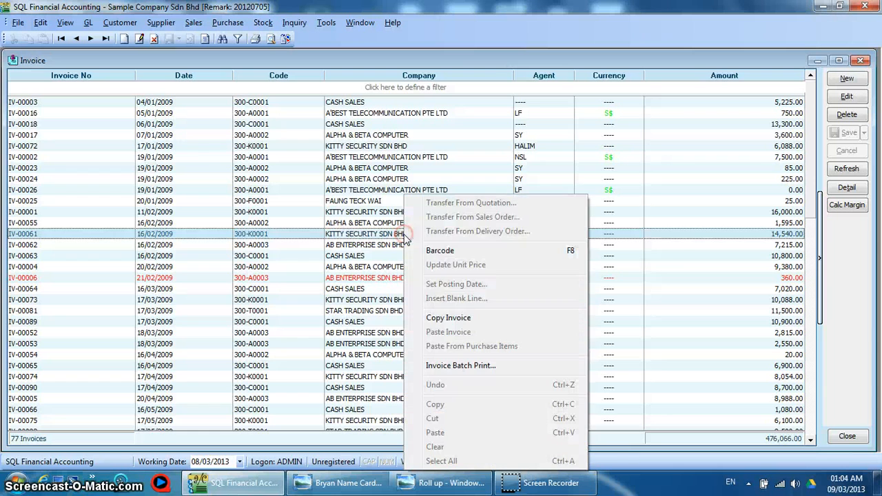
{"action": "left_click", "coordinate": [439, 319]}
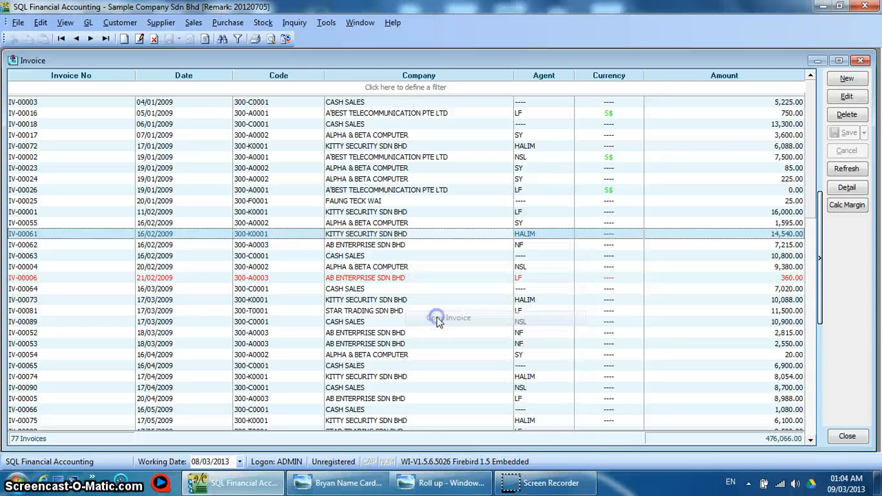
- Create a new sales invoice from the copied invoice's contents and save it
{"action": "left_click", "coordinate": [848, 79]}
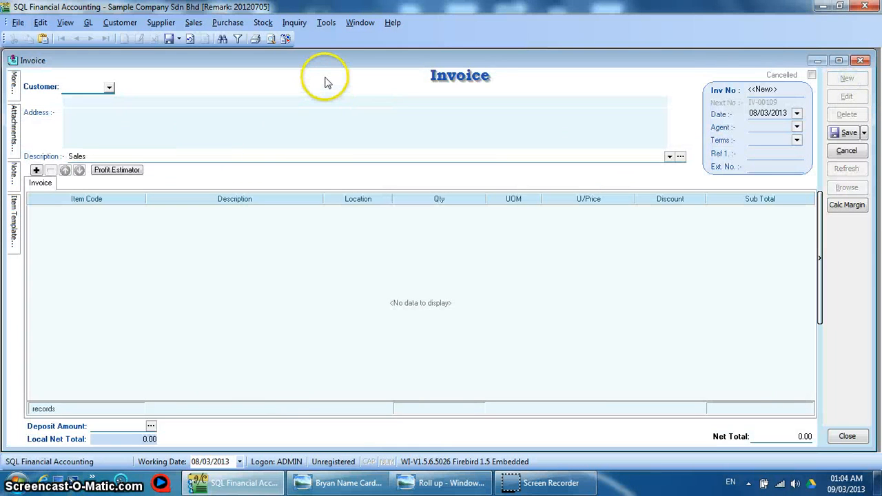
{"action": "right_click", "coordinate": [325, 79]}
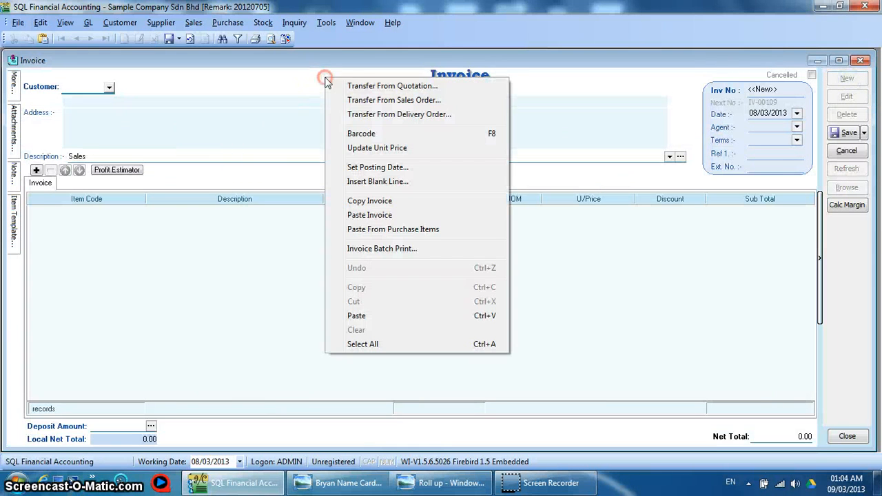
{"action": "left_click", "coordinate": [369, 215]}
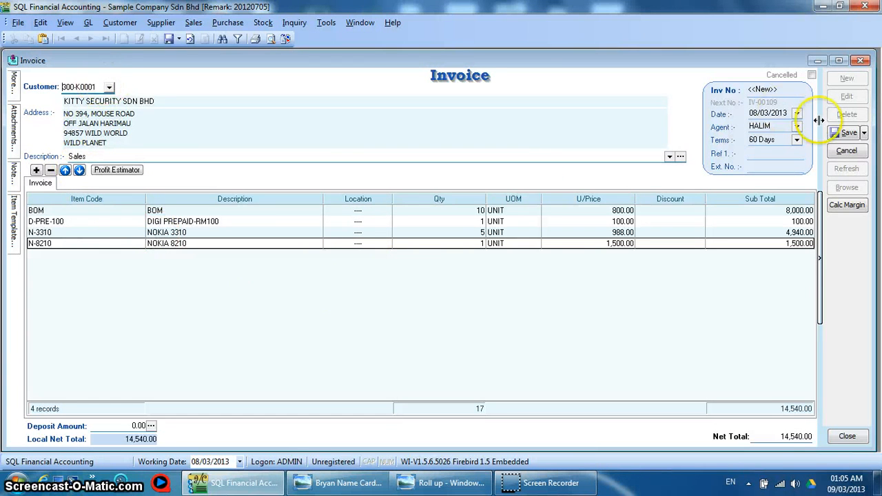
{"action": "left_click", "coordinate": [840, 135]}
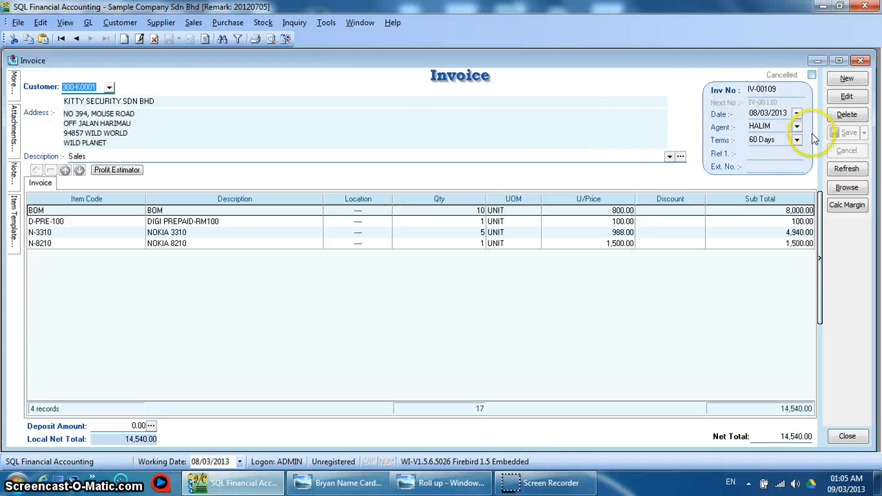
- Change the new invoice's customer to ALPHA & BETA COMPUTER and save it
{"action": "left_click", "coordinate": [846, 97]}
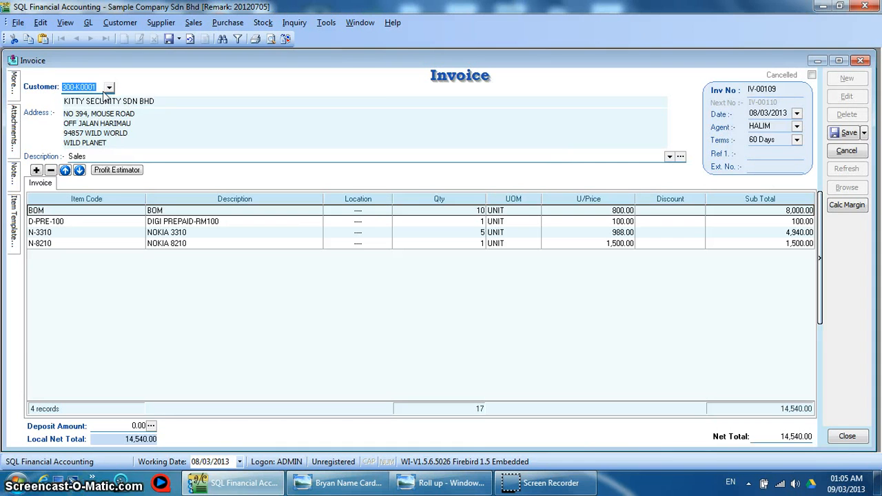
{"action": "type", "text": "al"}
{"action": "key", "text": "Return"}
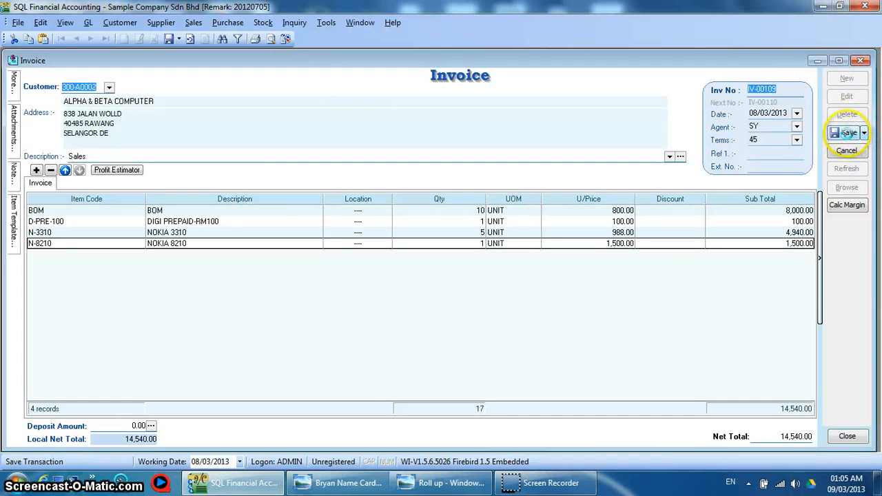
{"action": "left_click", "coordinate": [849, 133]}
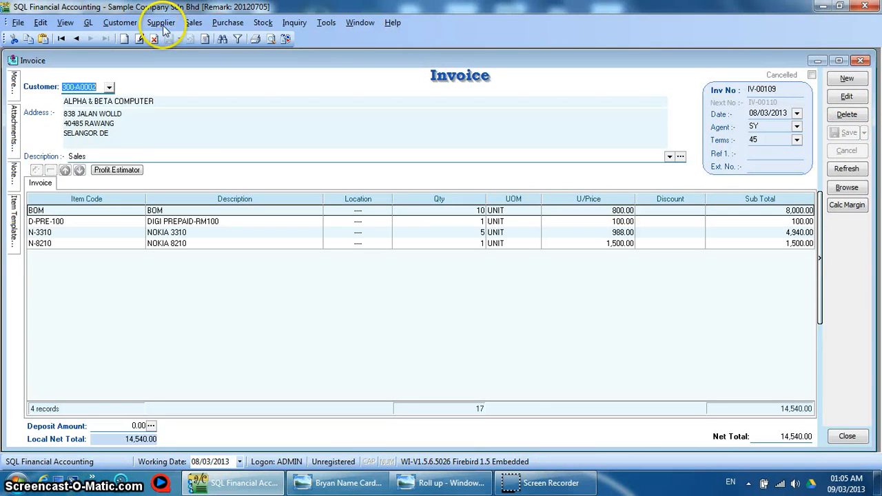
- Check the Roll up poster and the company name card, and return to the invoice in SQL Financial Accounting
{"action": "left_click", "coordinate": [427, 488]}
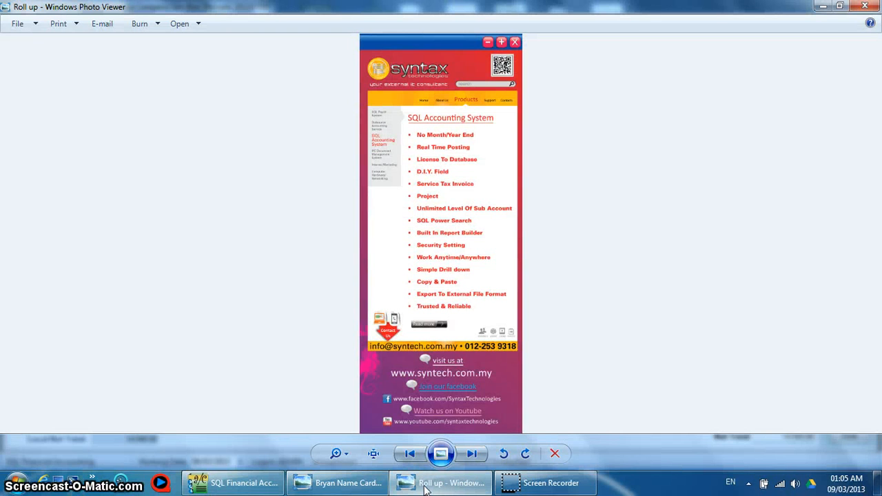
{"action": "left_click", "coordinate": [337, 483]}
{"action": "left_click", "coordinate": [238, 483]}
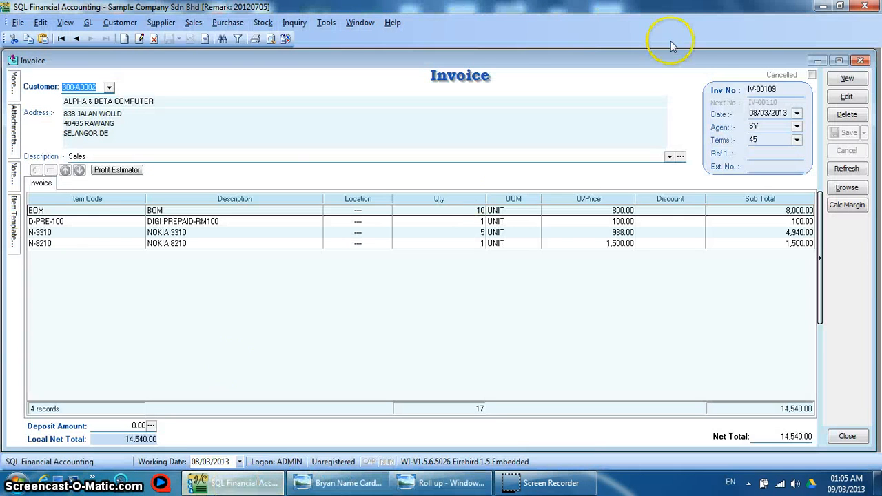
- Preview the invoice with the Sales Invoice 3 (Simple) report and set it to print to a PDF file
{"action": "left_click", "coordinate": [271, 38]}
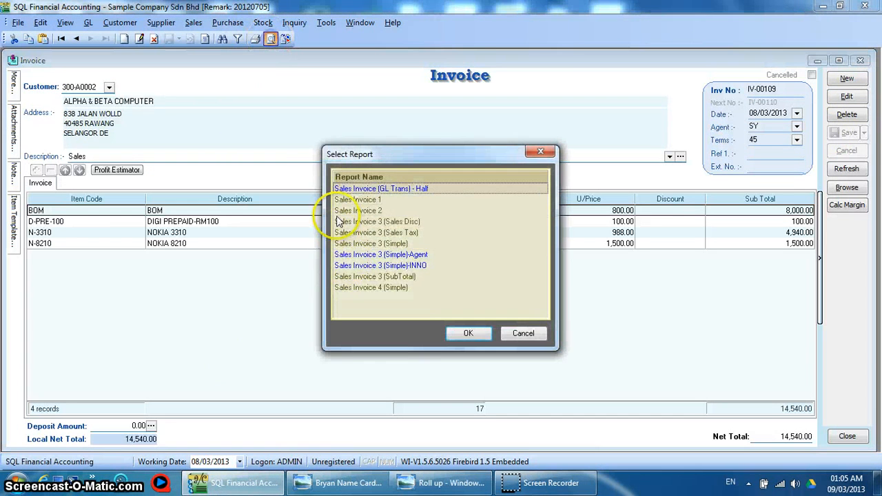
{"action": "double_click", "coordinate": [362, 243]}
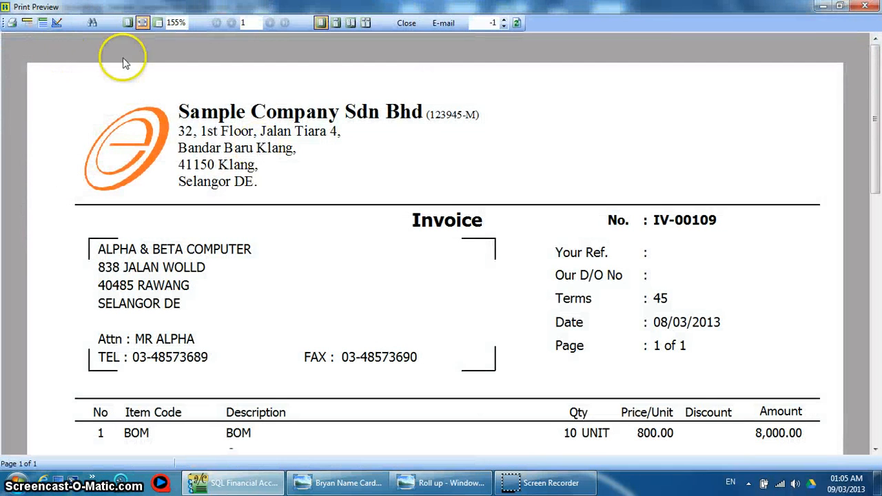
{"action": "left_click", "coordinate": [12, 22]}
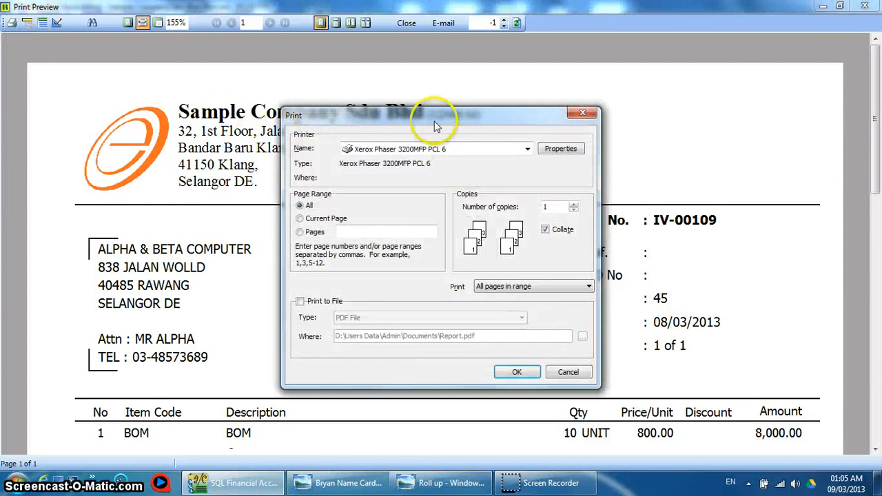
{"action": "left_click_drag", "start_coordinate": [443, 122], "coordinate": [674, 121]}
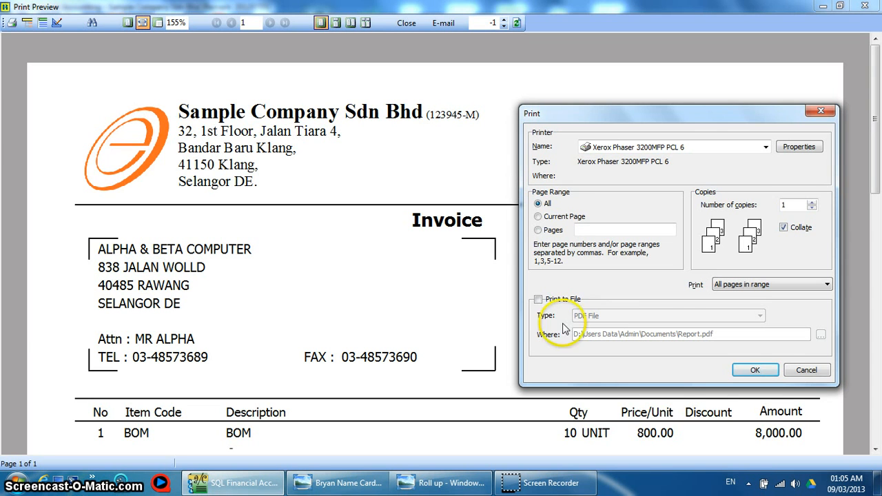
{"action": "left_click", "coordinate": [538, 301]}
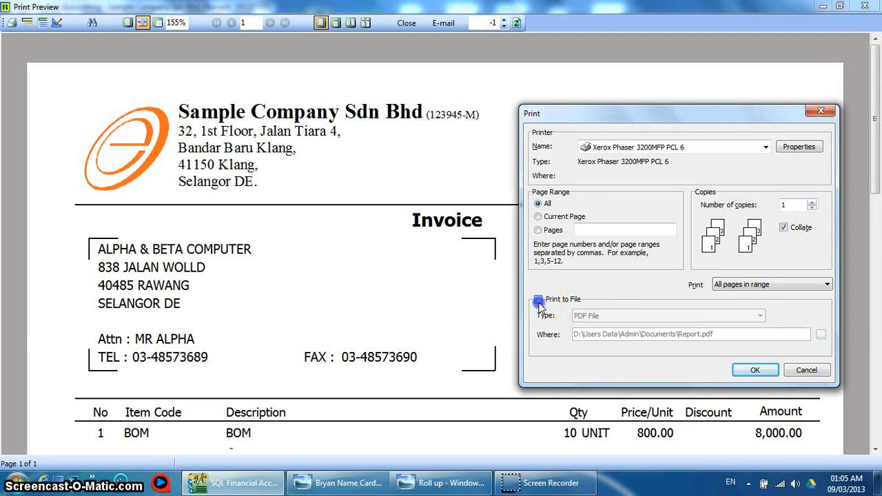
{"action": "left_click", "coordinate": [593, 316]}
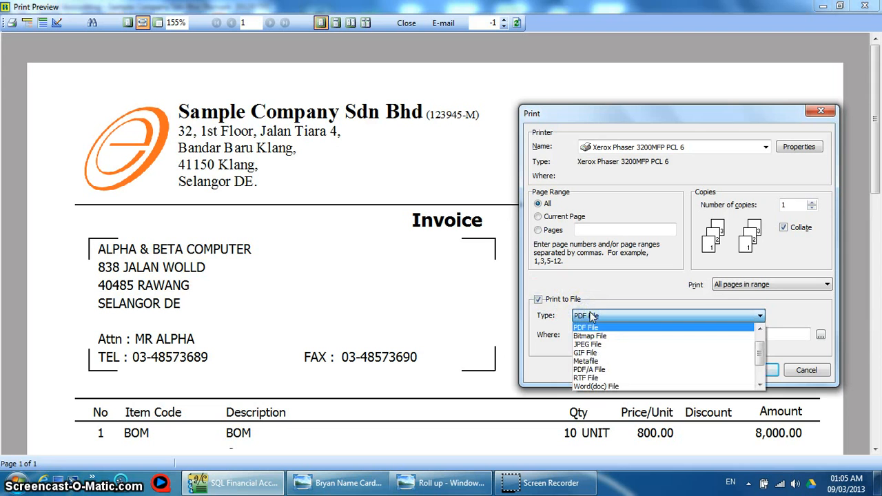
{"action": "left_click", "coordinate": [586, 327]}
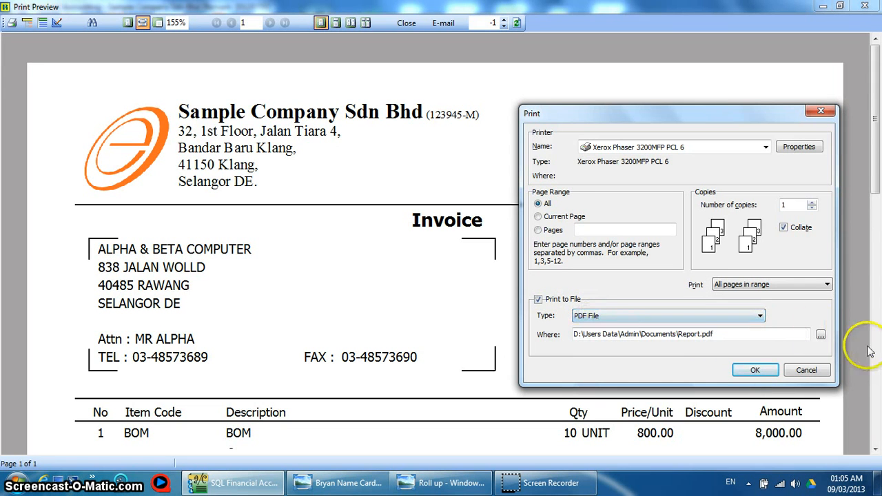
- Export the invoice PDF to the Desktop as ALPHA INVOICE, and close the print preview
{"action": "left_click", "coordinate": [820, 334]}
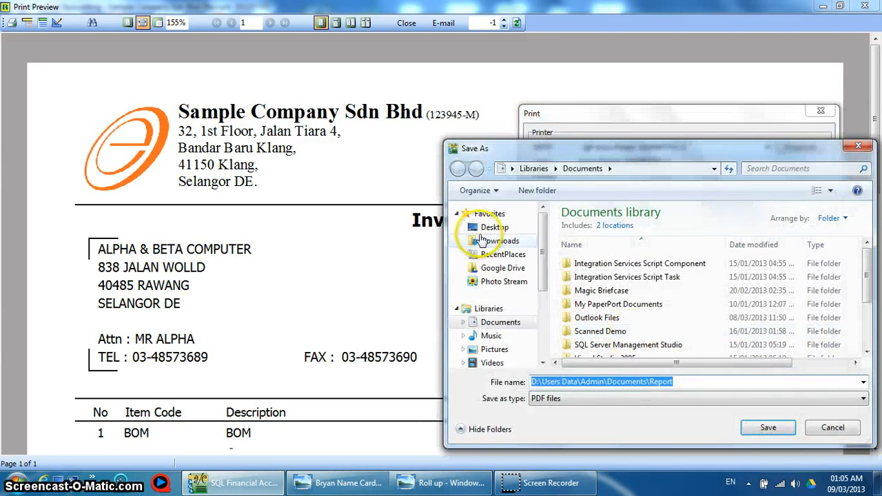
{"action": "left_click", "coordinate": [489, 227]}
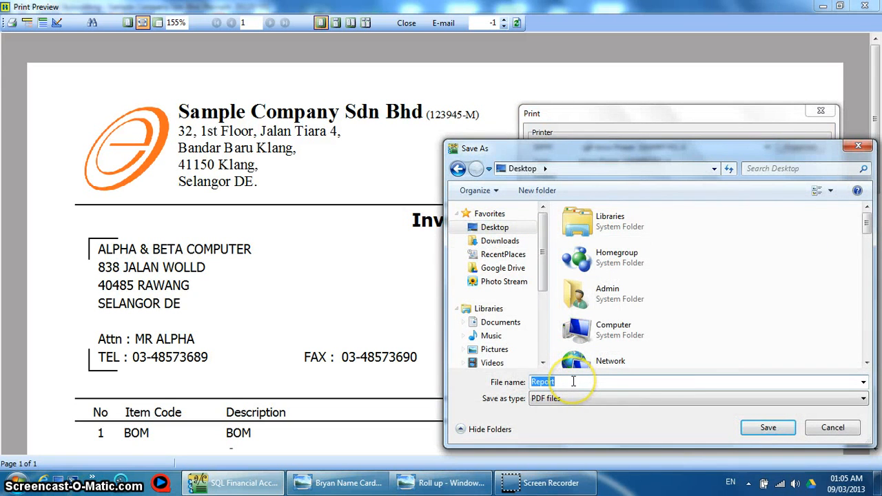
{"action": "type", "text": "ALPHA 1"}
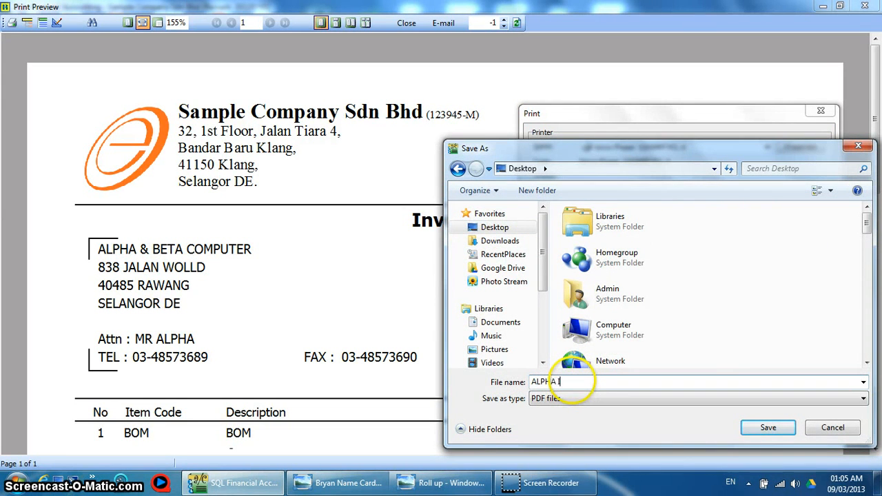
{"action": "type", "text": "NVOICE"}
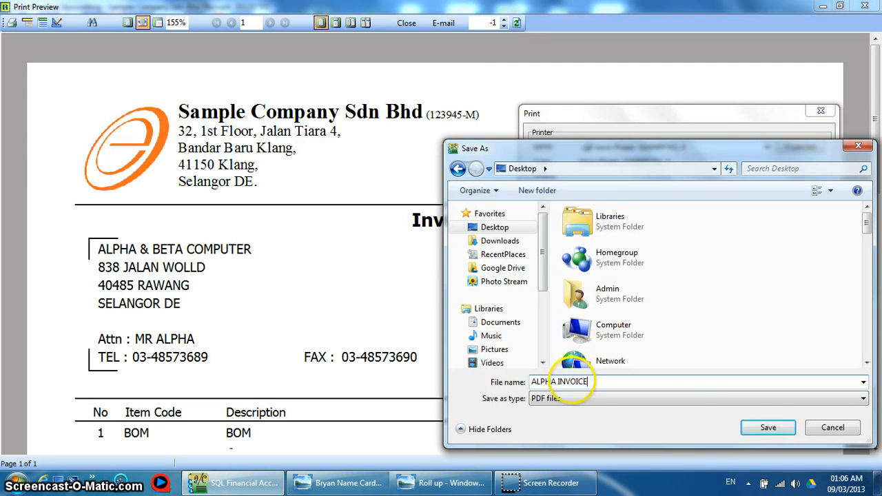
{"action": "left_click", "coordinate": [768, 428]}
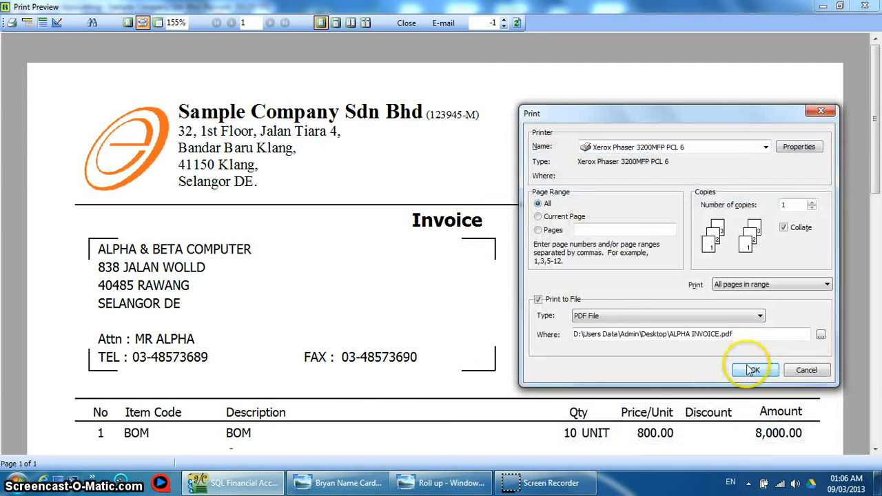
{"action": "left_click", "coordinate": [753, 370]}
{"action": "left_click", "coordinate": [865, 6]}
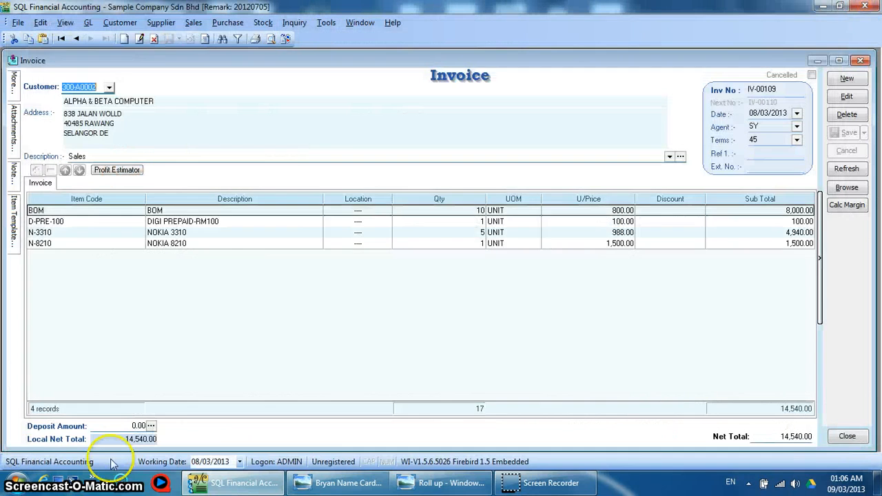
- Open the ALPHA INVOICE PDF from the desktop, review it down to the total and signature area, and close it
{"action": "left_click", "coordinate": [60, 479]}
{"action": "double_click", "coordinate": [611, 246]}
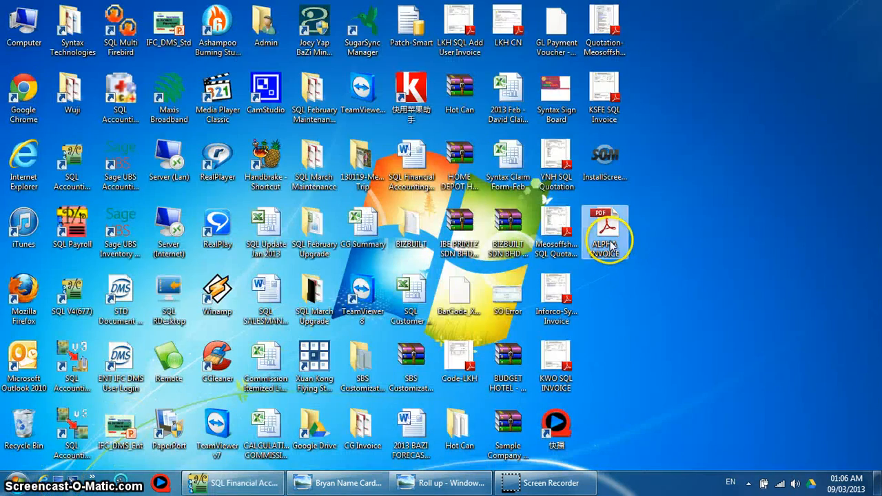
{"action": "scroll", "coordinate": [747, 213], "scroll_direction": "down", "scroll_amount": 3}
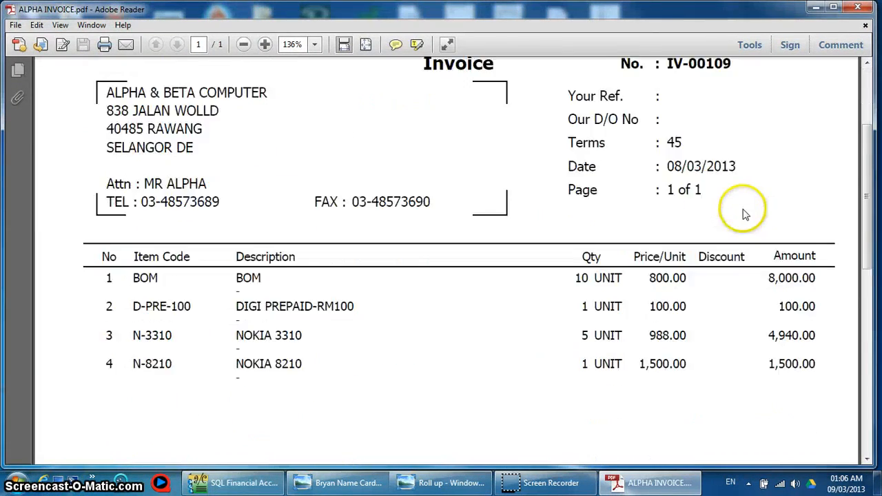
{"action": "scroll", "coordinate": [744, 214], "scroll_direction": "down", "scroll_amount": 8}
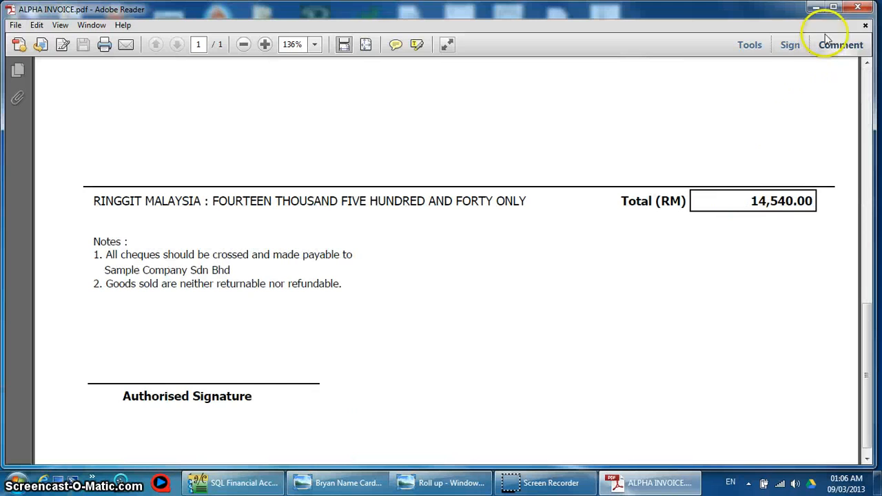
{"action": "left_click", "coordinate": [857, 7]}
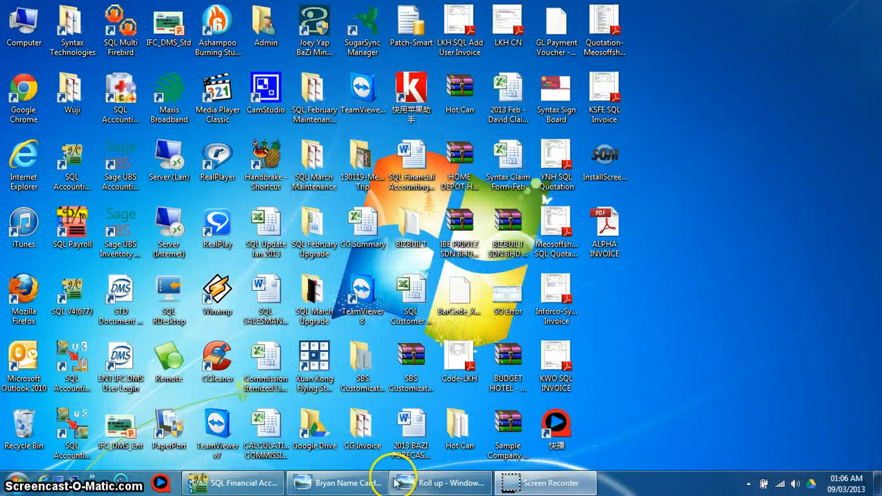
- View the Roll up poster's remaining features and the company name card in Windows Photo Viewer
{"action": "left_click", "coordinate": [395, 482]}
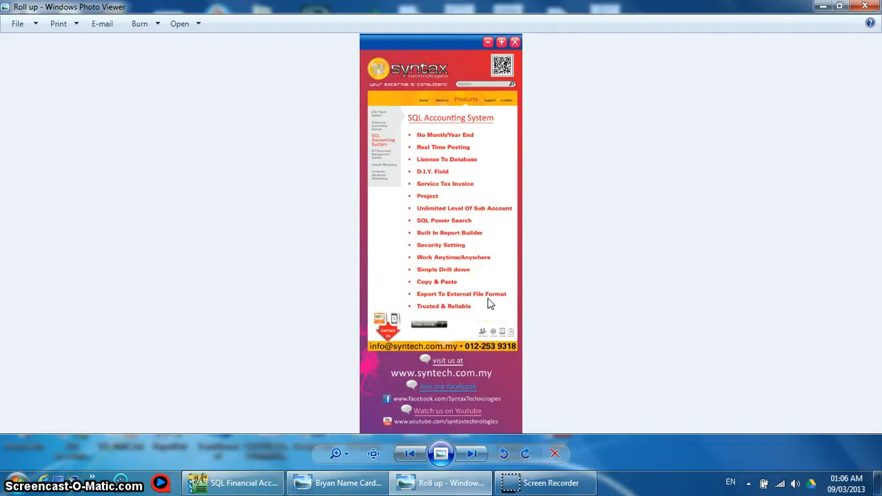
{"action": "left_click", "coordinate": [305, 484]}
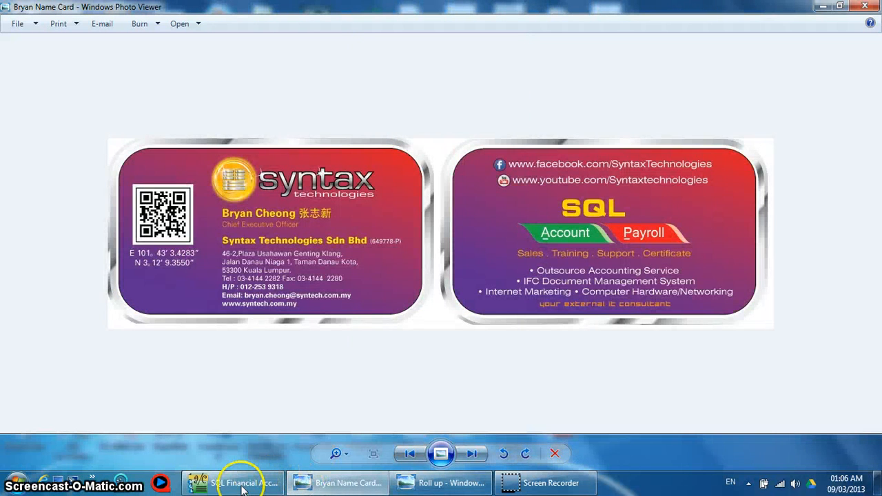